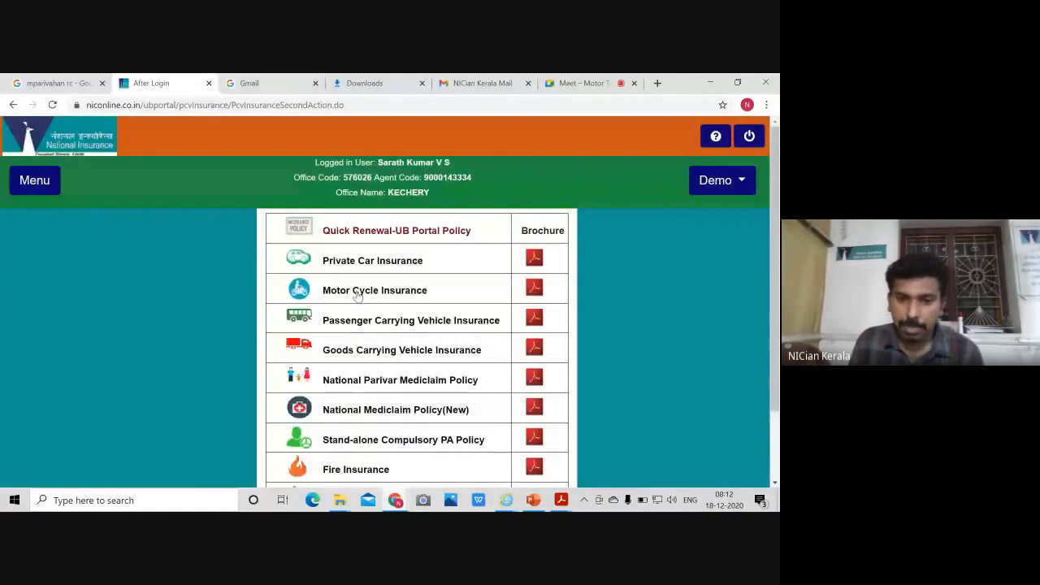
Open the Goods Carrying Vehicle Insurance form and scroll through its empty fields
{"action": "left_click", "coordinate": [376, 352]}
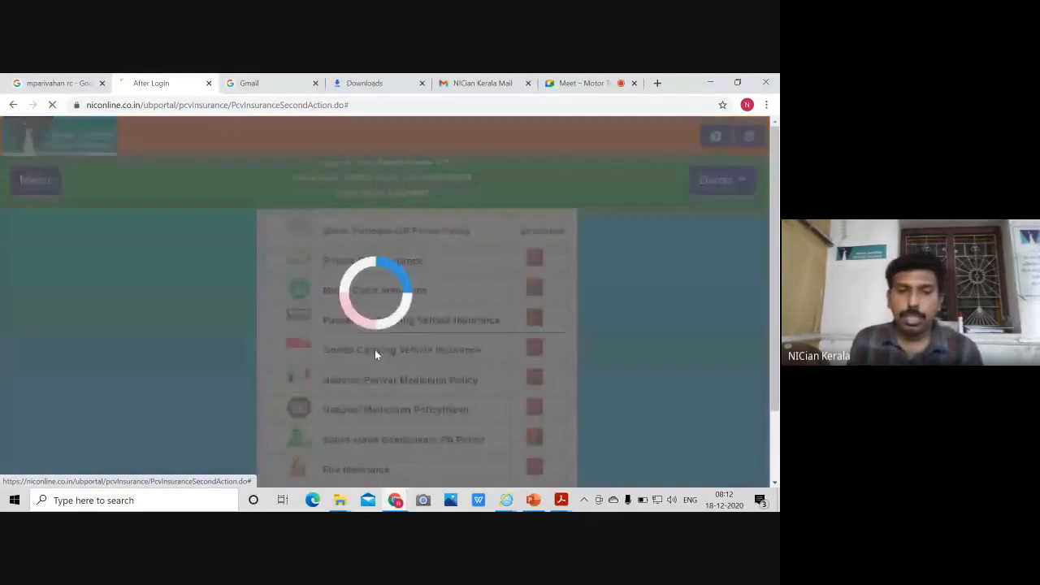
{"action": "scroll", "coordinate": [377, 355], "scroll_direction": "down", "scroll_amount": 1}
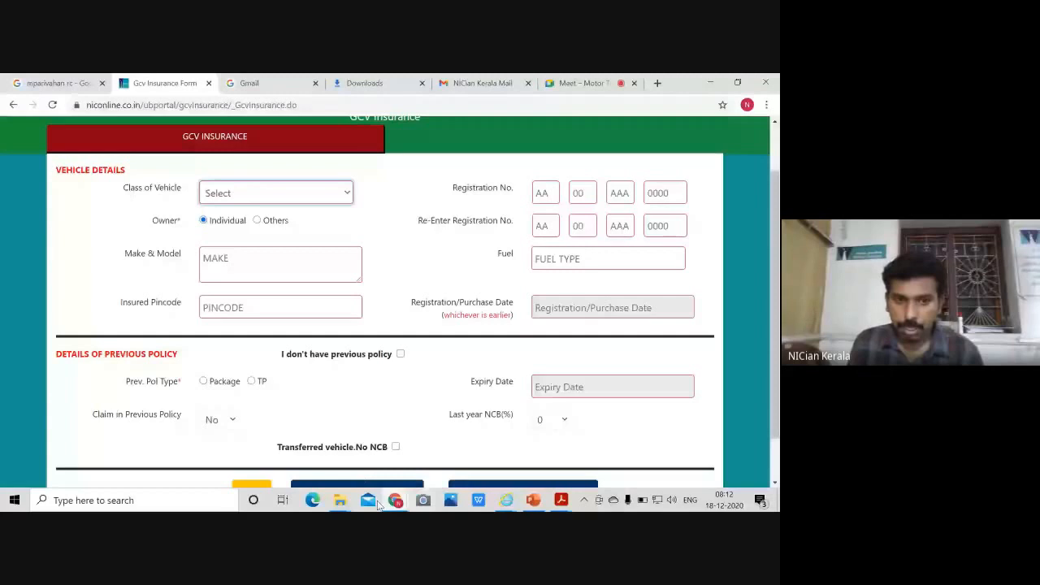
View GOODS RC.pdf from the HH folder in Acrobat, then return to the GCV form
{"action": "mouse_move", "coordinate": [343, 504]}
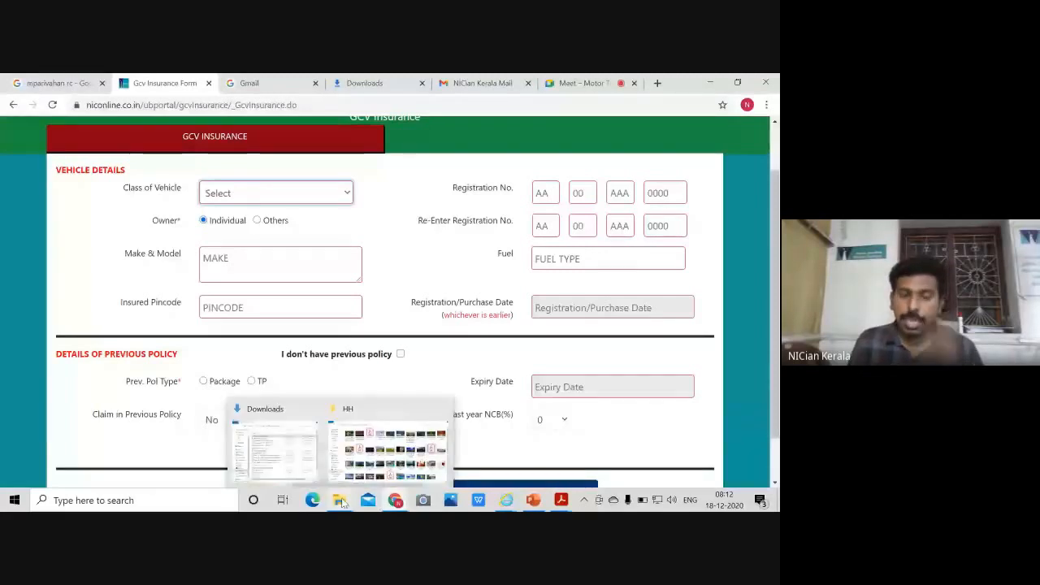
{"action": "left_click", "coordinate": [398, 470]}
{"action": "left_click", "coordinate": [215, 274]}
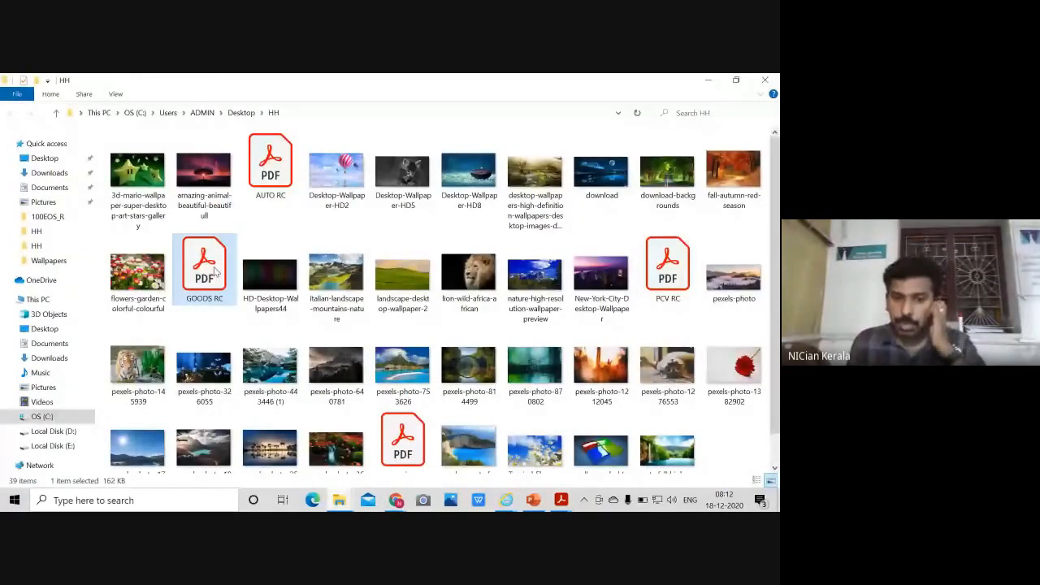
{"action": "double_click", "coordinate": [216, 274]}
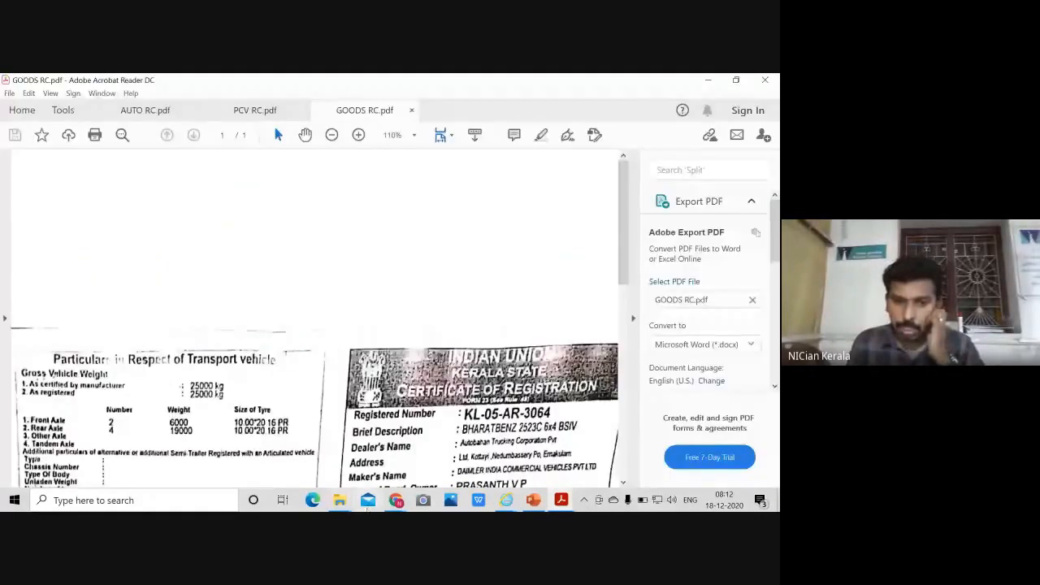
{"action": "mouse_move", "coordinate": [396, 501]}
{"action": "left_click", "coordinate": [349, 437]}
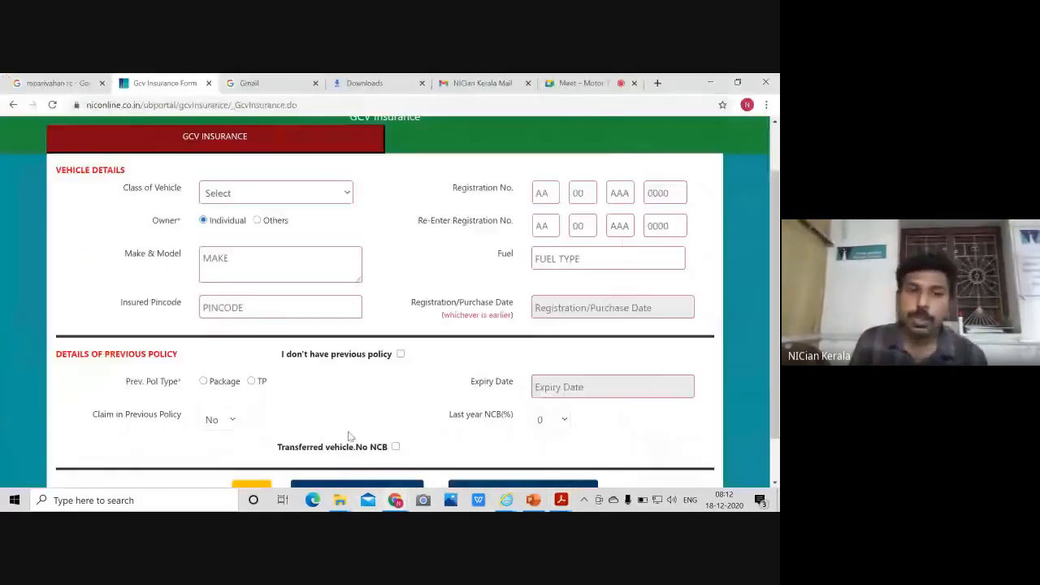
Show the Class of Vehicle options: 3-Wheeler and 4(or More)-Wheeler Public Carrier
{"action": "left_click", "coordinate": [291, 195]}
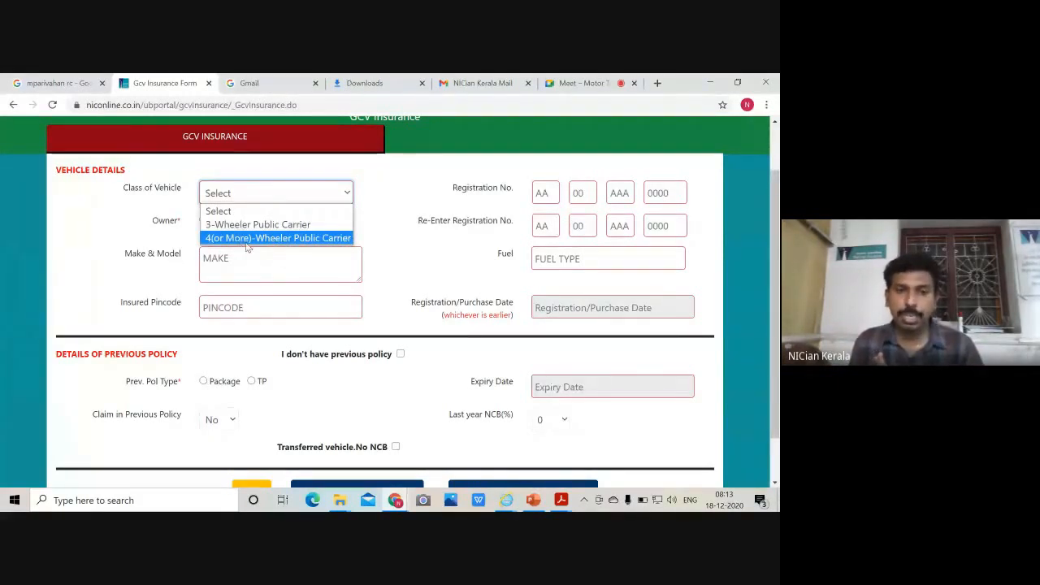
Choose 3-Wheeler Public Carrier, make Piaggio Ape Cargo D600, and insured pincode 680501
{"action": "left_click", "coordinate": [309, 224]}
{"action": "left_click", "coordinate": [283, 267]}
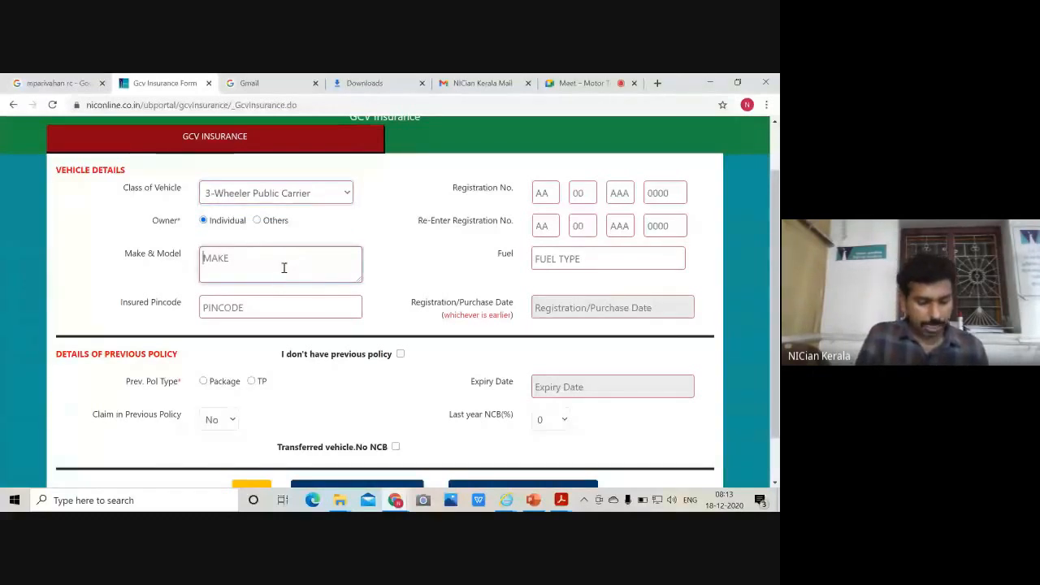
{"action": "type", "text": "PIAGG"}
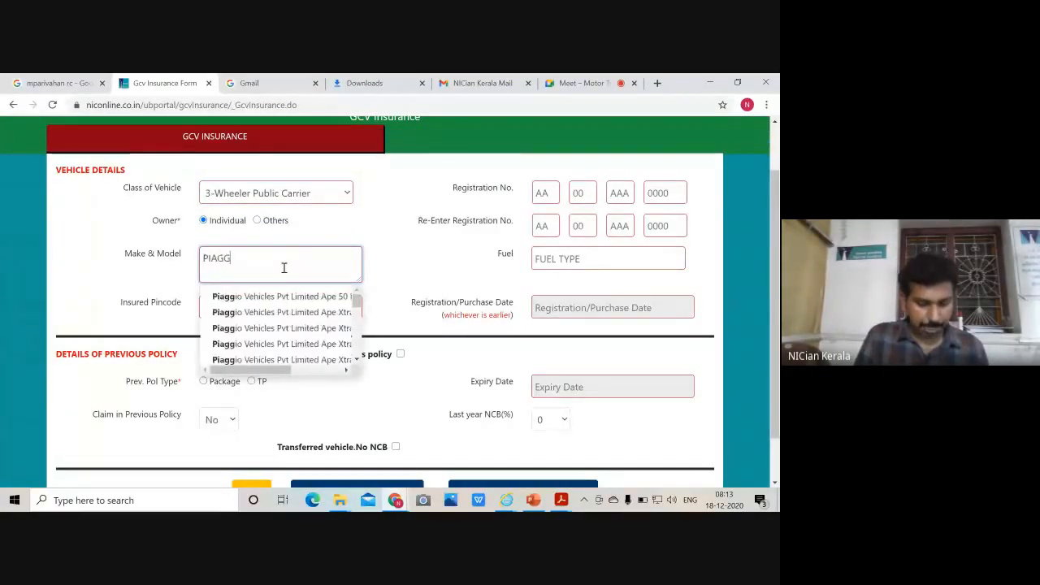
{"action": "type", "text": "I"}
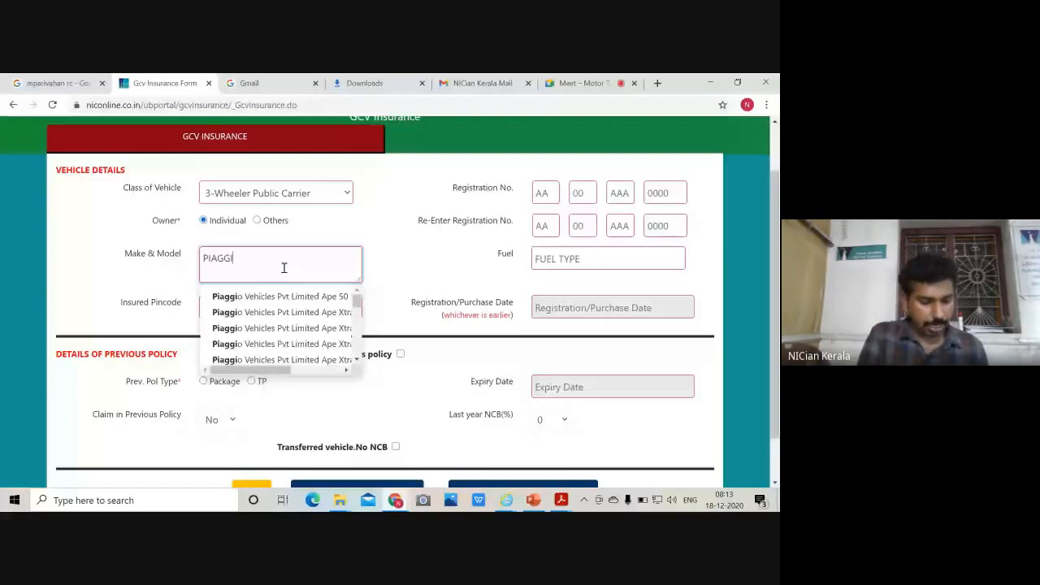
{"action": "type", "text": "O APE CARGO"}
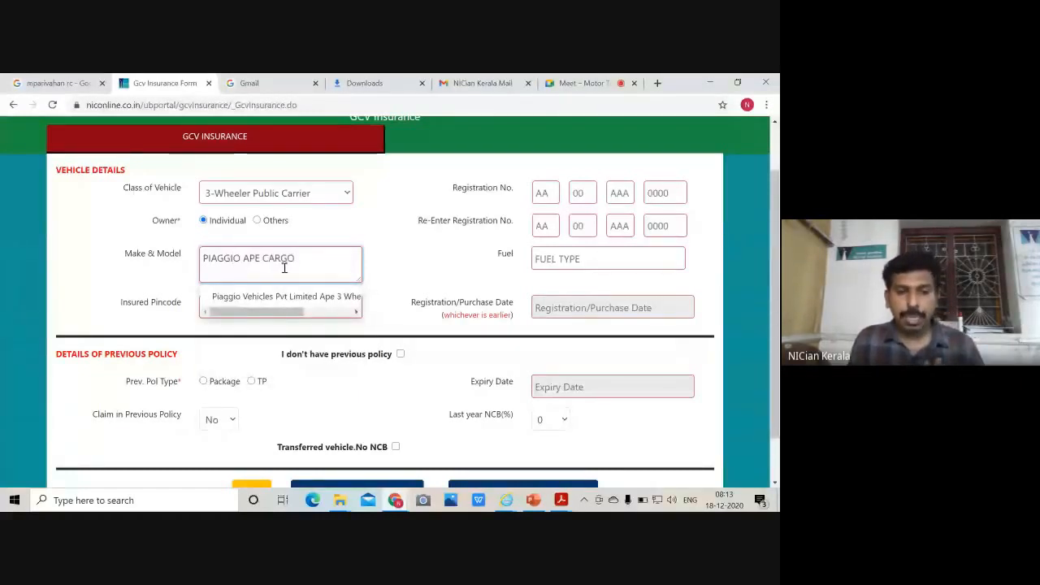
{"action": "left_click", "coordinate": [280, 297]}
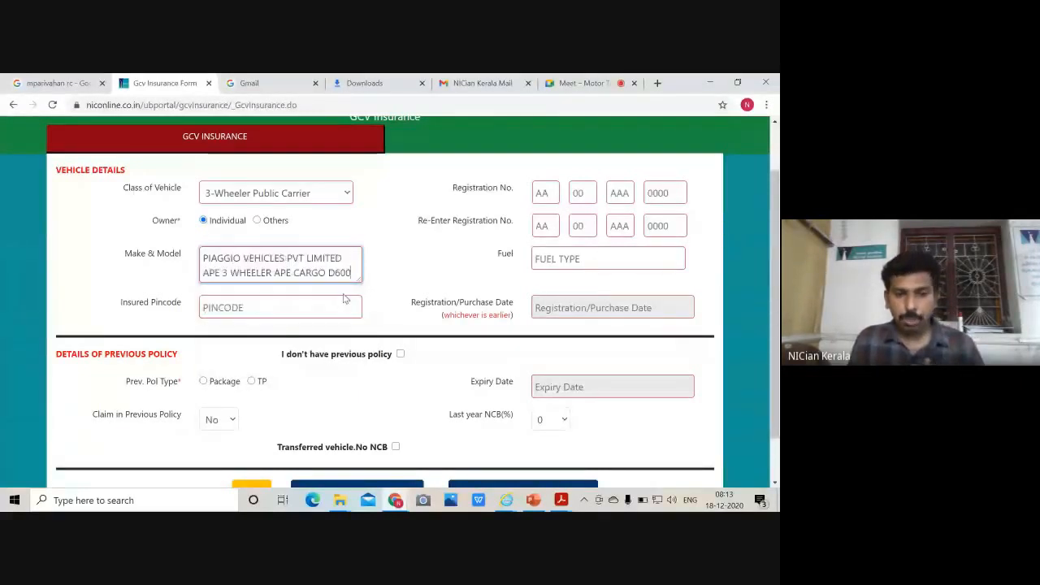
{"action": "left_click", "coordinate": [268, 302]}
{"action": "left_click", "coordinate": [233, 335]}
Enter the vehicle registration number in both registration fields
{"action": "left_click", "coordinate": [549, 193]}
{"action": "type", "text": "KL0"}
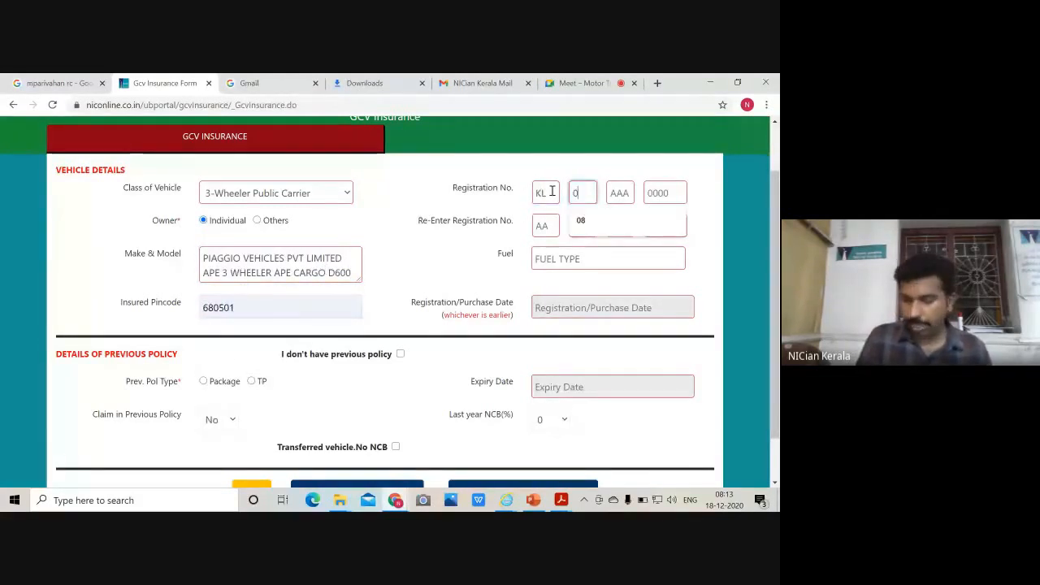
{"action": "type", "text": "8AB4562"}
{"action": "left_click", "coordinate": [551, 224]}
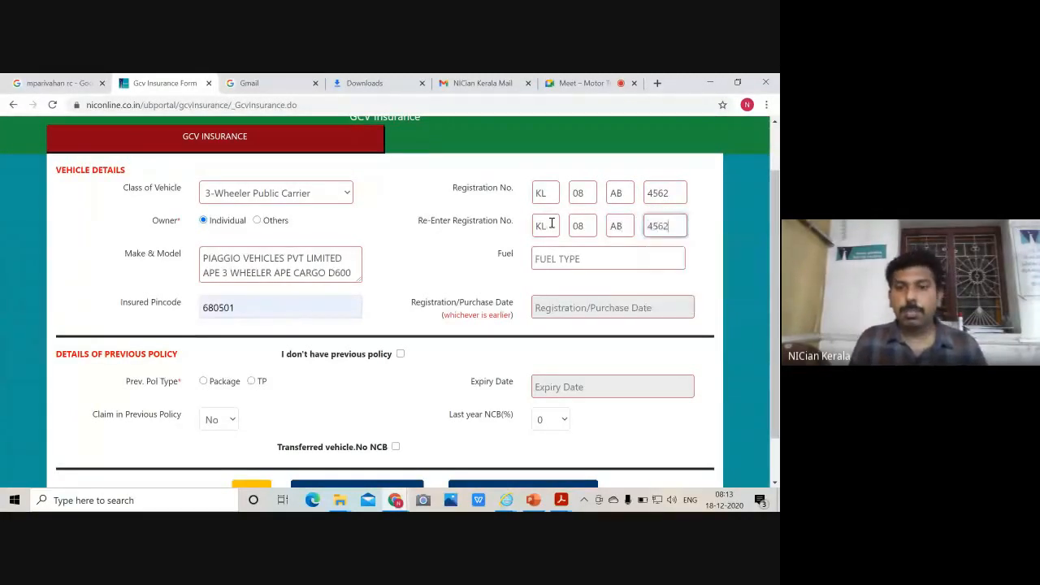
Set fuel type to DIESEL and registration date to 07/02/2013
{"action": "left_click", "coordinate": [569, 258]}
{"action": "left_click", "coordinate": [560, 298]}
{"action": "left_click", "coordinate": [621, 306]}
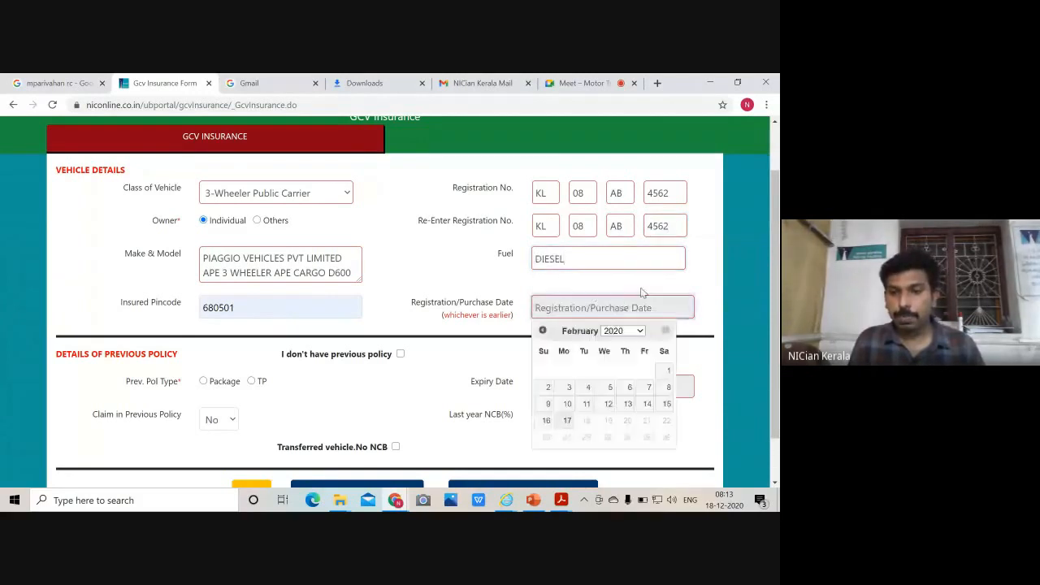
{"action": "left_click", "coordinate": [634, 331]}
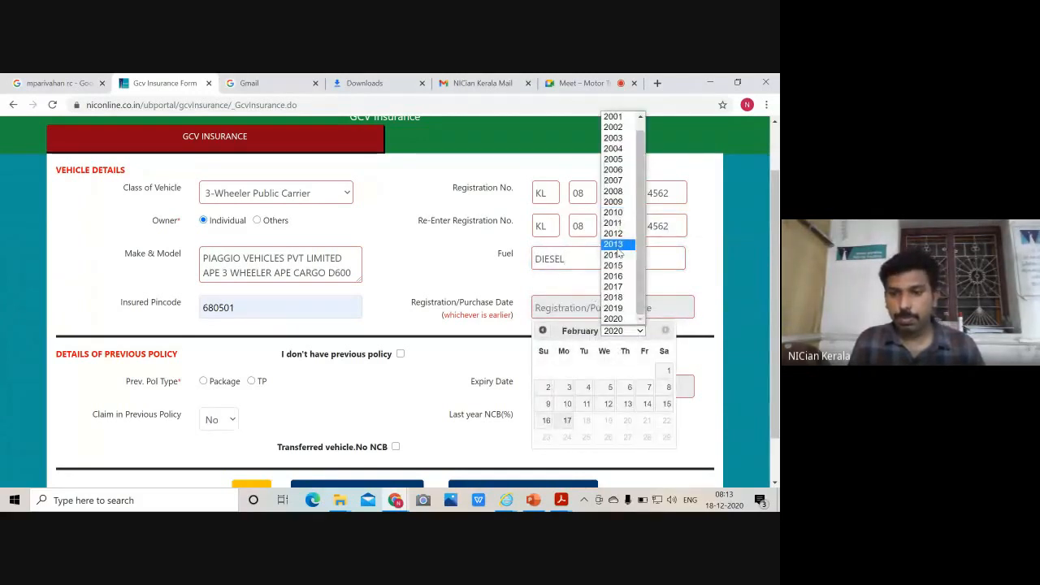
{"action": "left_click", "coordinate": [618, 246]}
{"action": "left_click", "coordinate": [625, 388]}
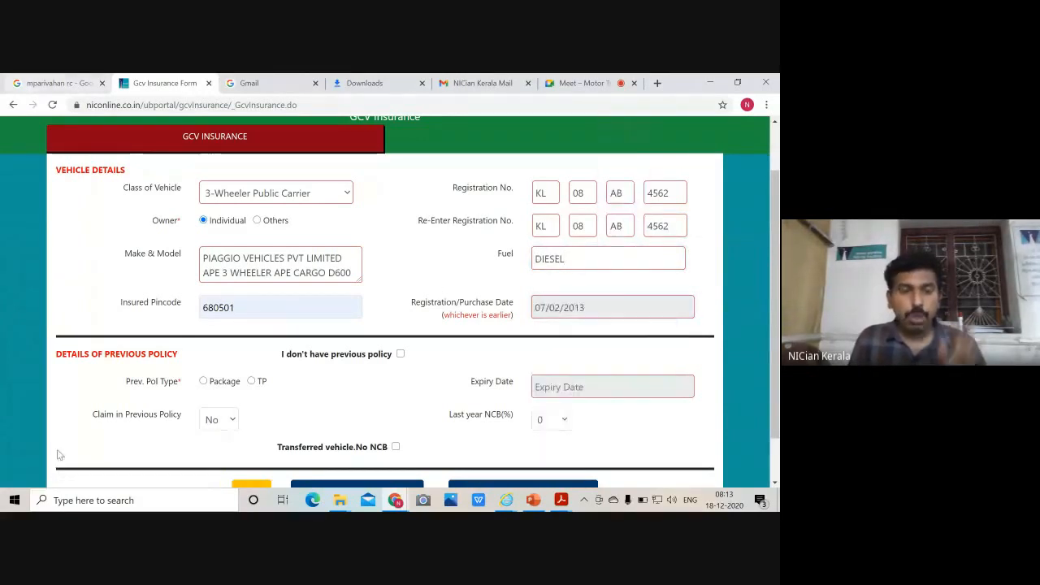
{"action": "scroll", "coordinate": [161, 428], "scroll_direction": "down", "scroll_amount": 1}
{"action": "scroll", "coordinate": [161, 428], "scroll_direction": "down", "scroll_amount": 1}
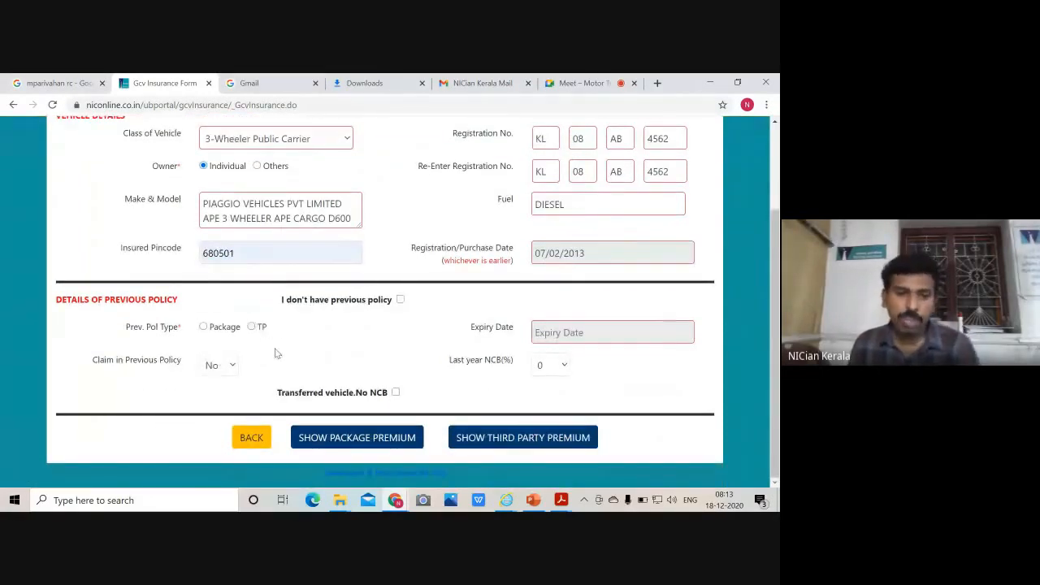
Record a previous Package policy expiring 18/12/2020 with 35% NCB and show the package premium
{"action": "left_click", "coordinate": [203, 326]}
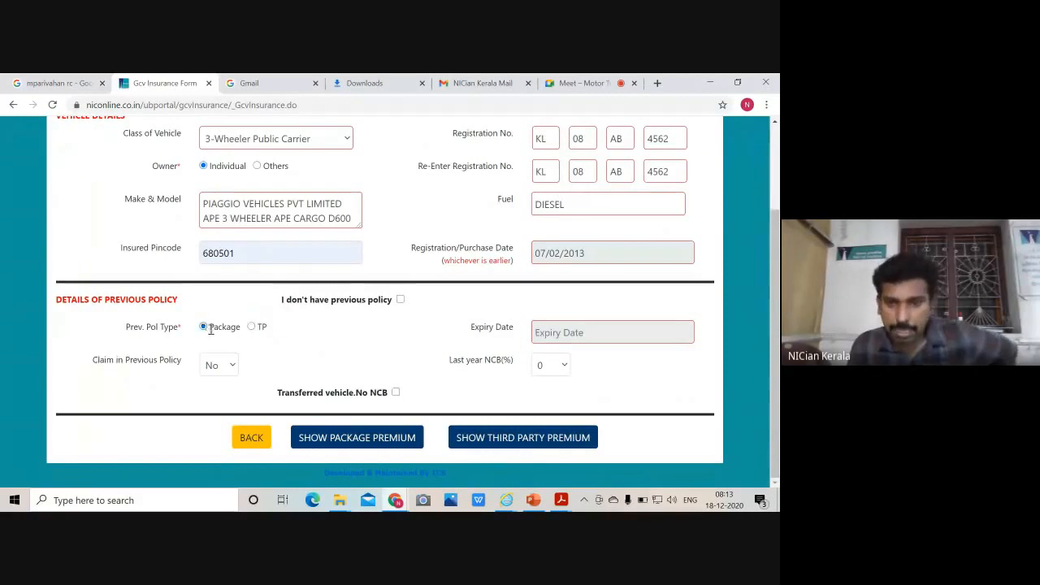
{"action": "left_click", "coordinate": [582, 333]}
{"action": "left_click", "coordinate": [649, 431]}
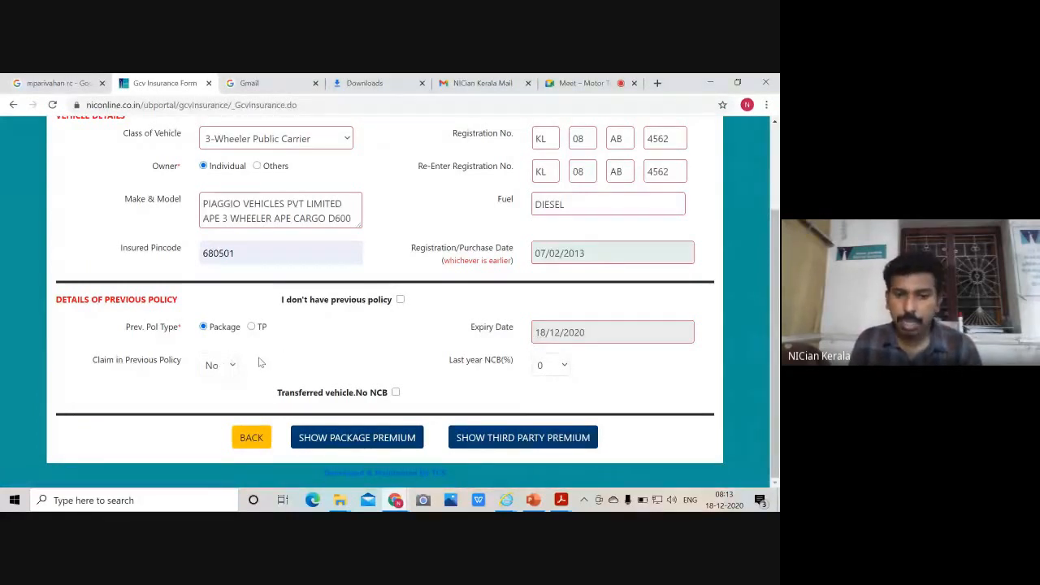
{"action": "left_click", "coordinate": [557, 367]}
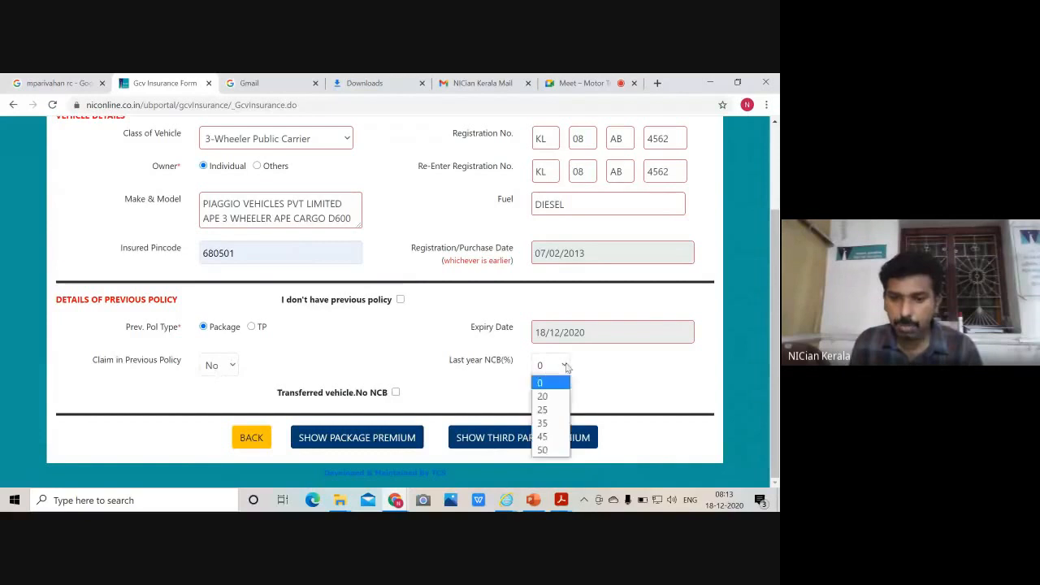
{"action": "left_click", "coordinate": [549, 424]}
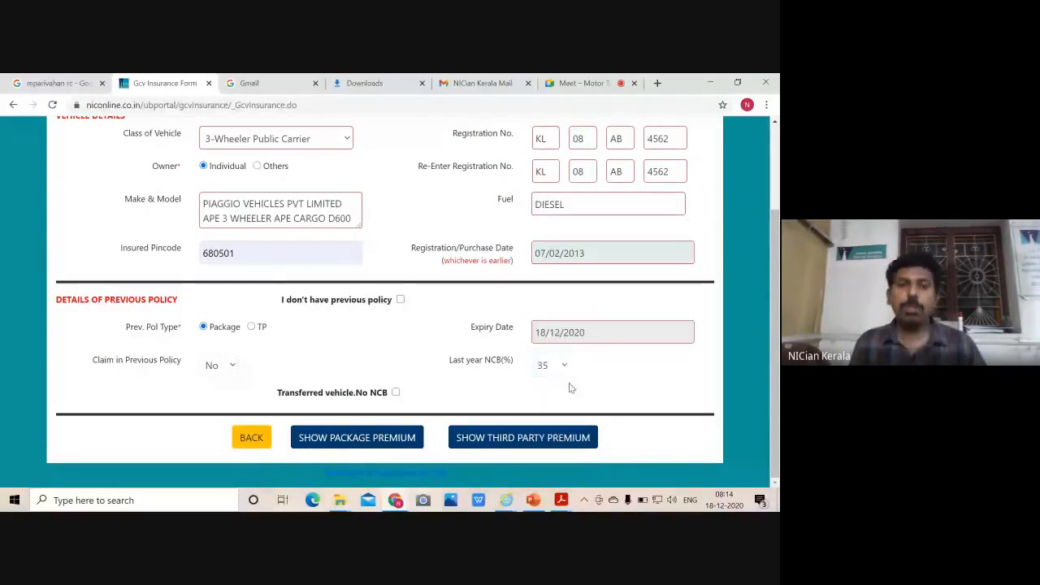
{"action": "left_click", "coordinate": [393, 443]}
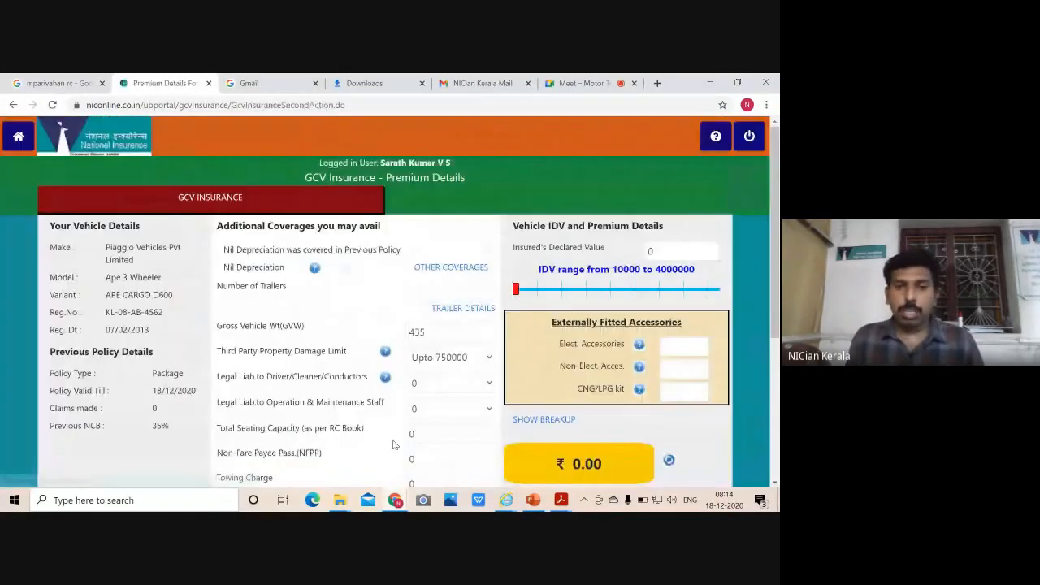
{"action": "scroll", "coordinate": [523, 273], "scroll_direction": "down", "scroll_amount": 1}
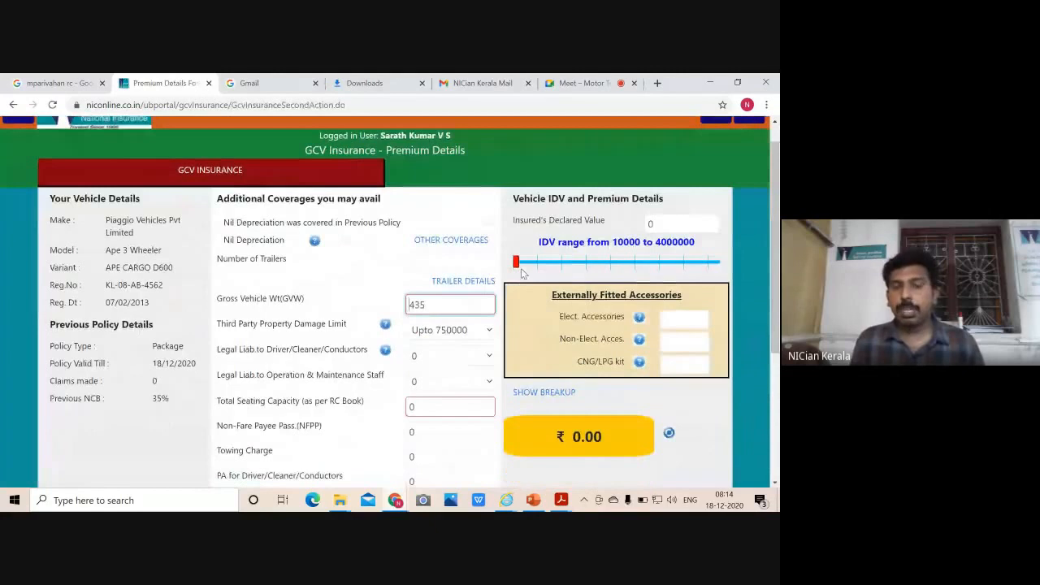
{"action": "scroll", "coordinate": [524, 274], "scroll_direction": "down", "scroll_amount": 1}
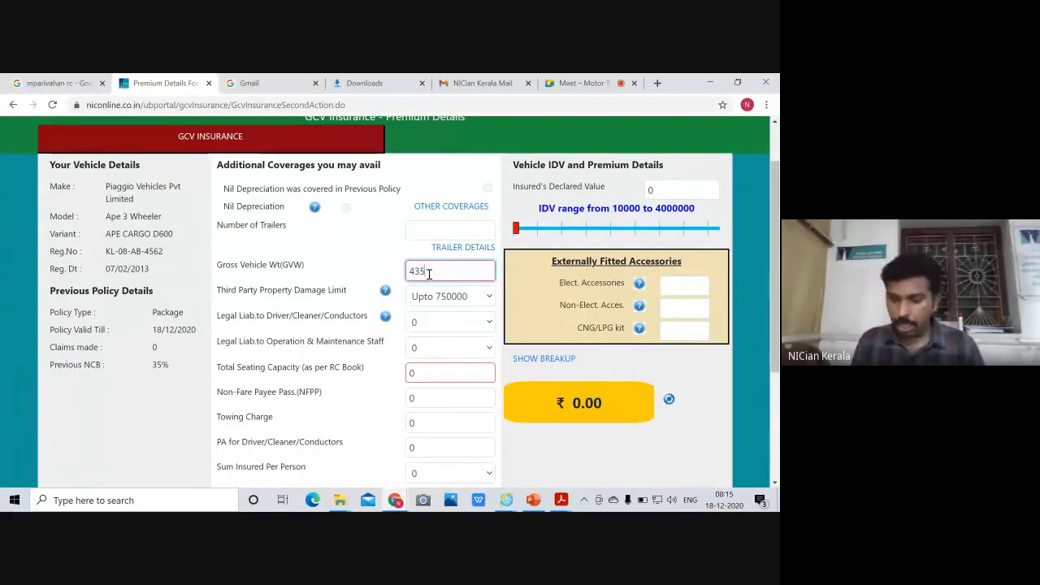
Change the gross vehicle weight from 435 to 915 and dismiss the IDV alert
{"action": "key", "text": "BackSpace"}
{"action": "key", "text": "BackSpace"}
{"action": "key", "text": "BackSpace"}
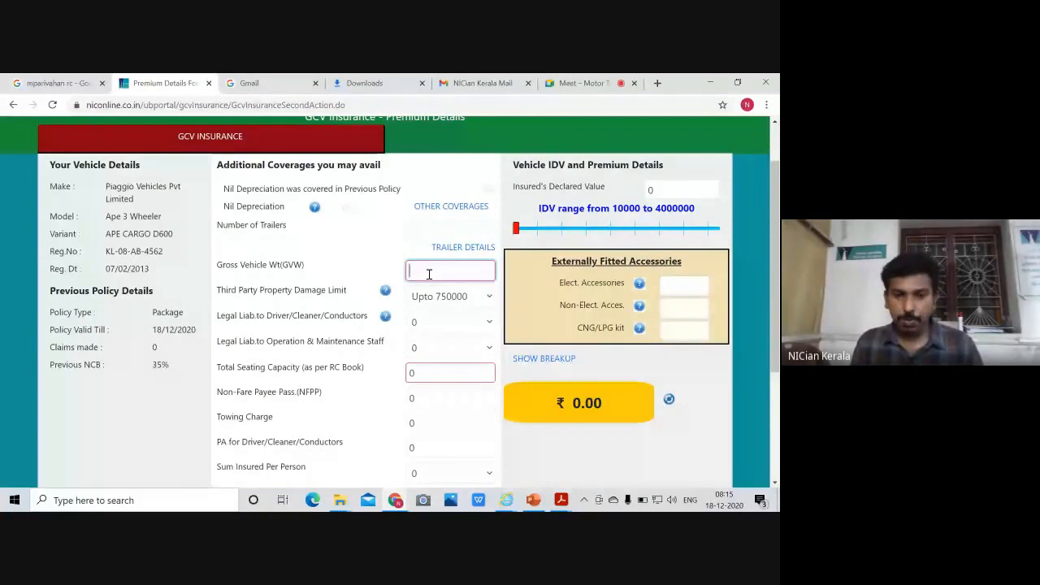
{"action": "type", "text": "975"}
{"action": "left_click", "coordinate": [540, 373]}
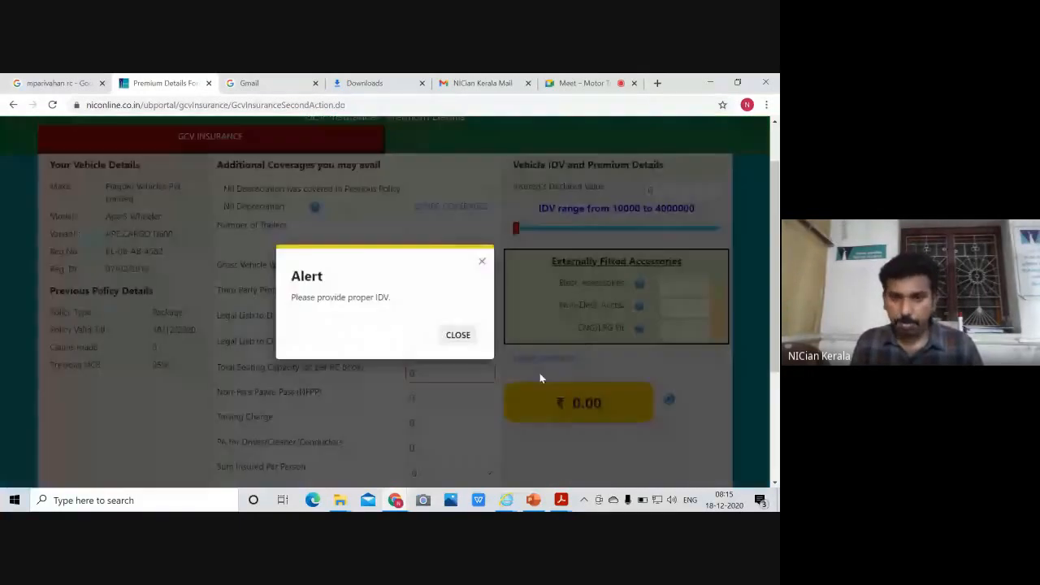
{"action": "left_click", "coordinate": [469, 338]}
Enter 50000 as Insured's Declared Value, recalculating the premium to ₹5,190.00
{"action": "left_click", "coordinate": [669, 192]}
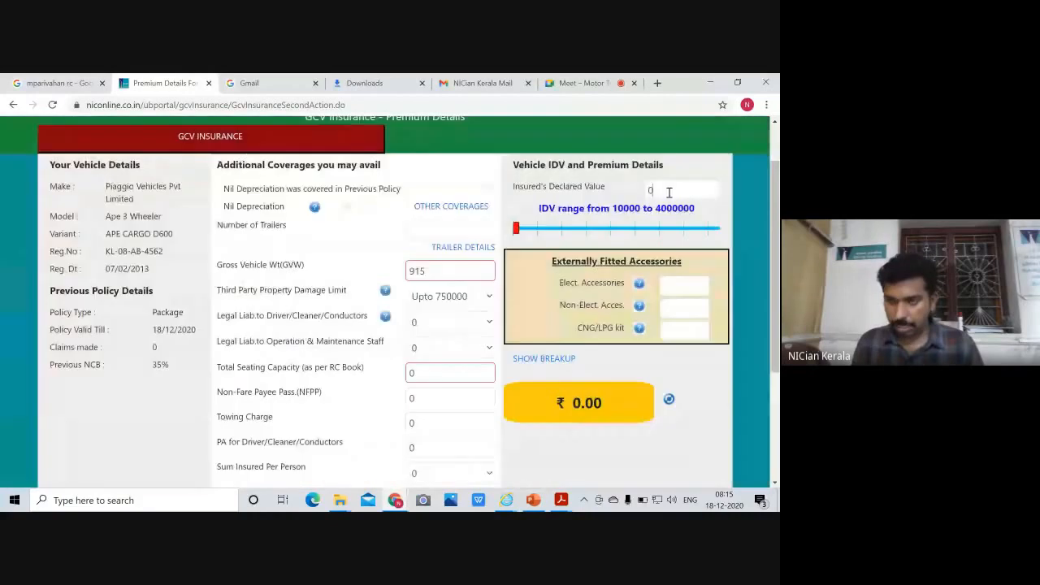
{"action": "key", "text": "BackSpace"}
{"action": "type", "text": "50000"}
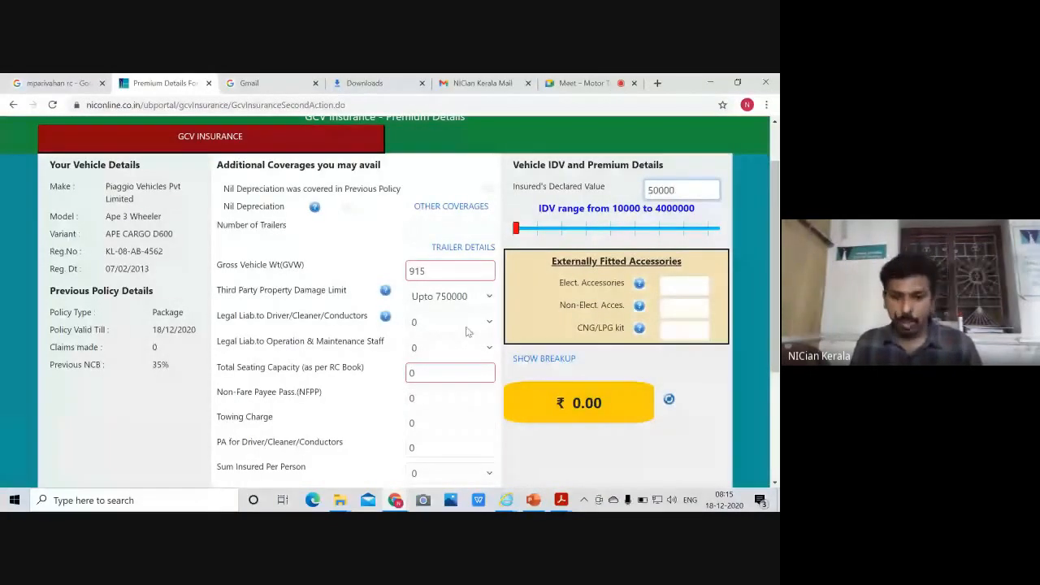
{"action": "left_click", "coordinate": [604, 373]}
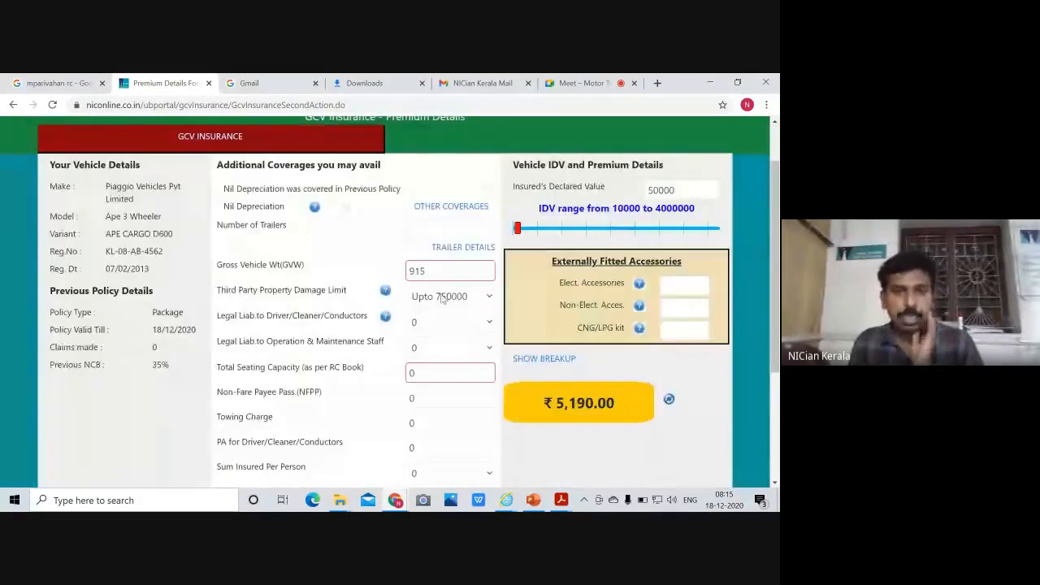
{"action": "scroll", "coordinate": [441, 297], "scroll_direction": "down", "scroll_amount": 3}
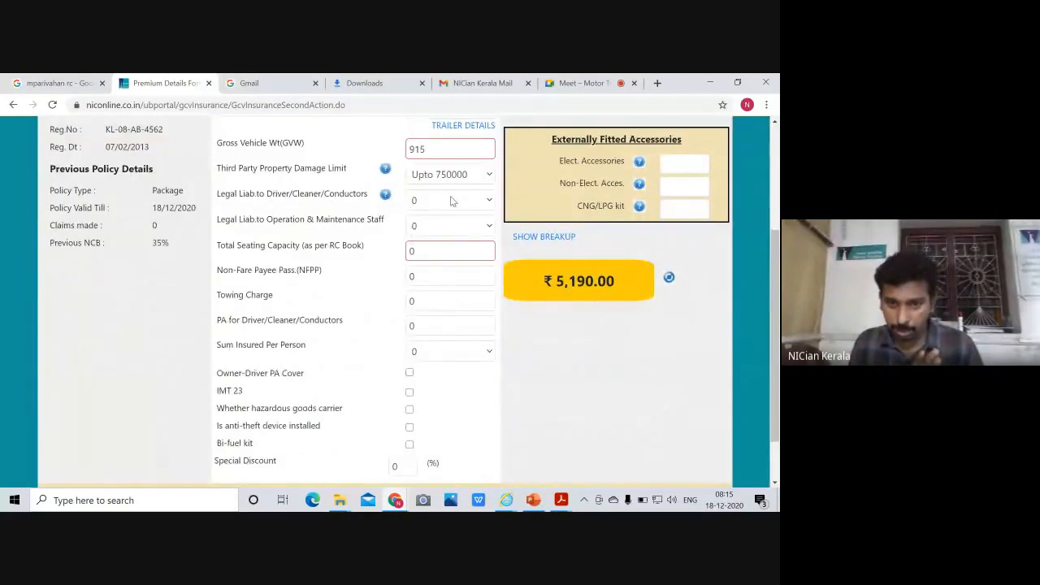
Set driver/cleaner legal liability to 1 and total seating capacity to 1, then recalculate
{"action": "left_click", "coordinate": [453, 201]}
{"action": "left_click", "coordinate": [421, 231]}
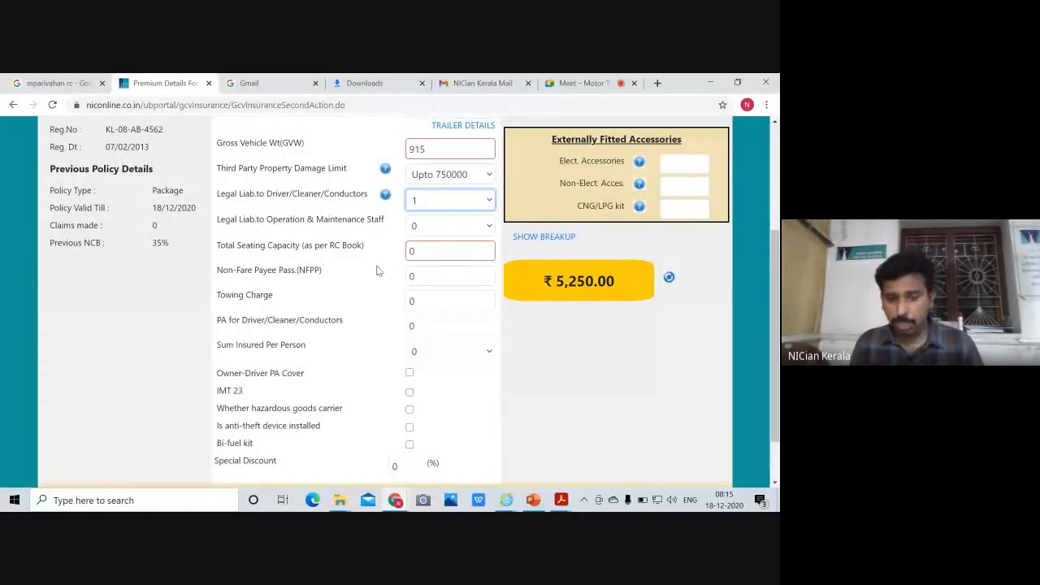
{"action": "left_click", "coordinate": [443, 254]}
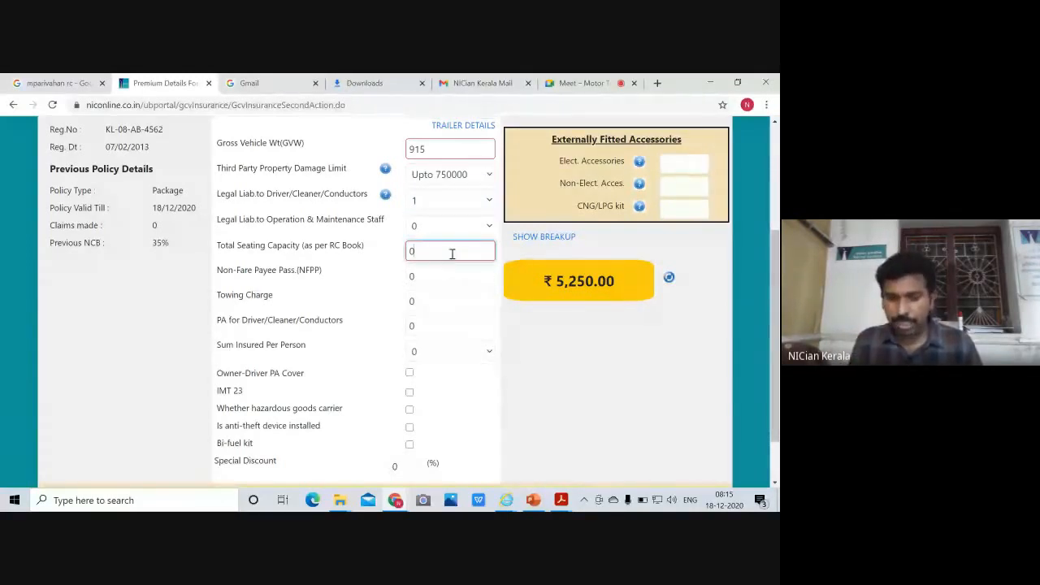
{"action": "key", "text": "BackSpace"}
{"action": "type", "text": "1"}
{"action": "left_click", "coordinate": [546, 354]}
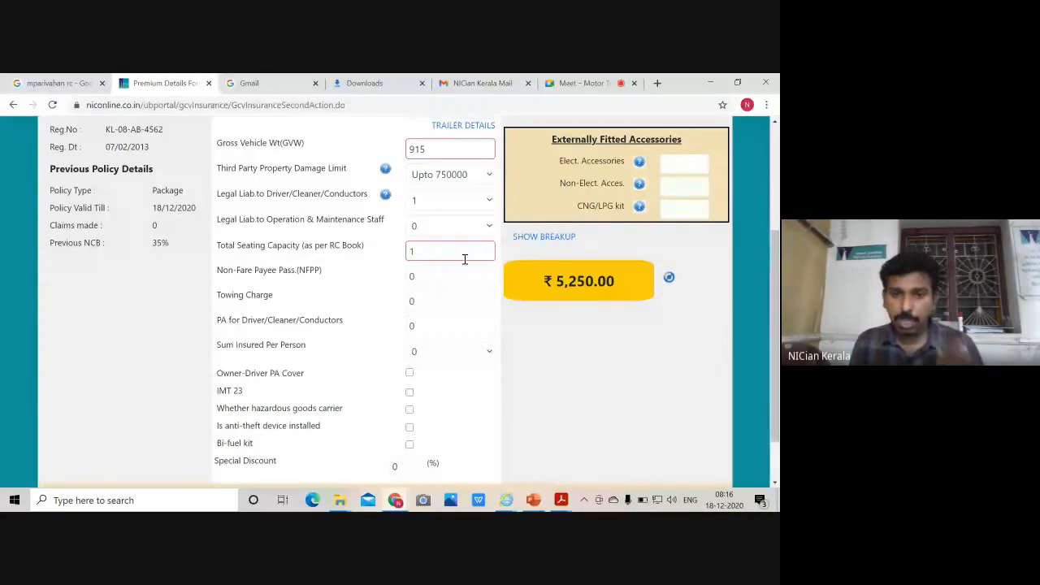
{"action": "scroll", "coordinate": [465, 259], "scroll_direction": "up", "scroll_amount": 2}
{"action": "scroll", "coordinate": [430, 414], "scroll_direction": "down", "scroll_amount": 3}
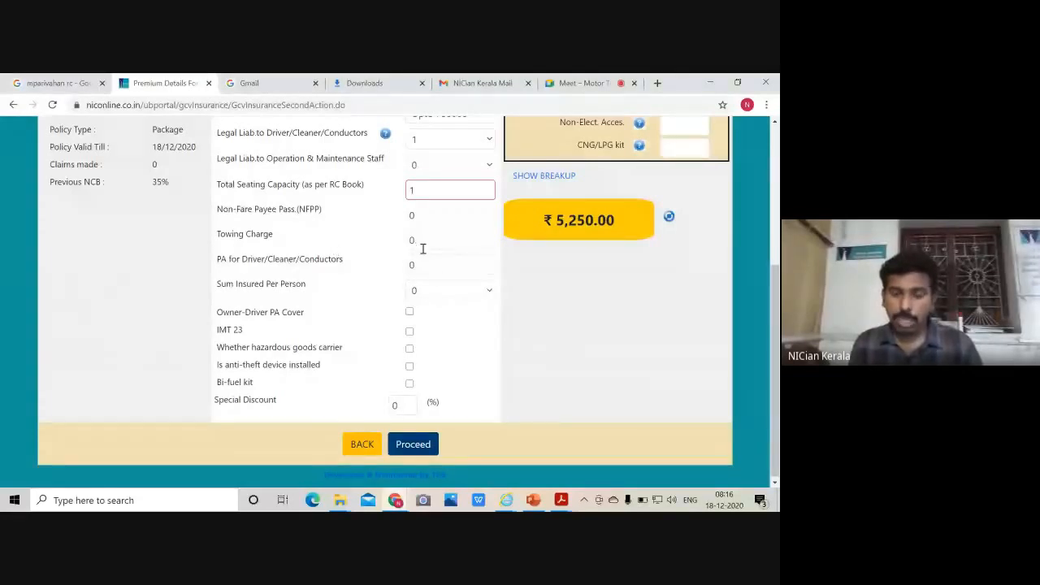
{"action": "scroll", "coordinate": [422, 249], "scroll_direction": "up", "scroll_amount": 1}
{"action": "scroll", "coordinate": [418, 259], "scroll_direction": "up", "scroll_amount": 1}
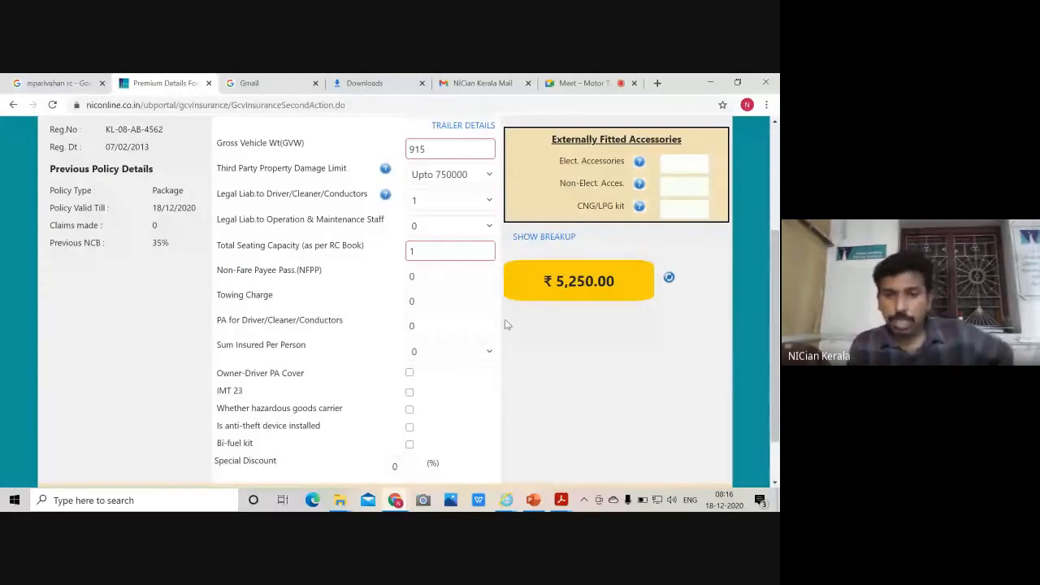
Set the towing charge to 750 after the 1000 entry exceeds the limit
{"action": "left_click", "coordinate": [430, 301]}
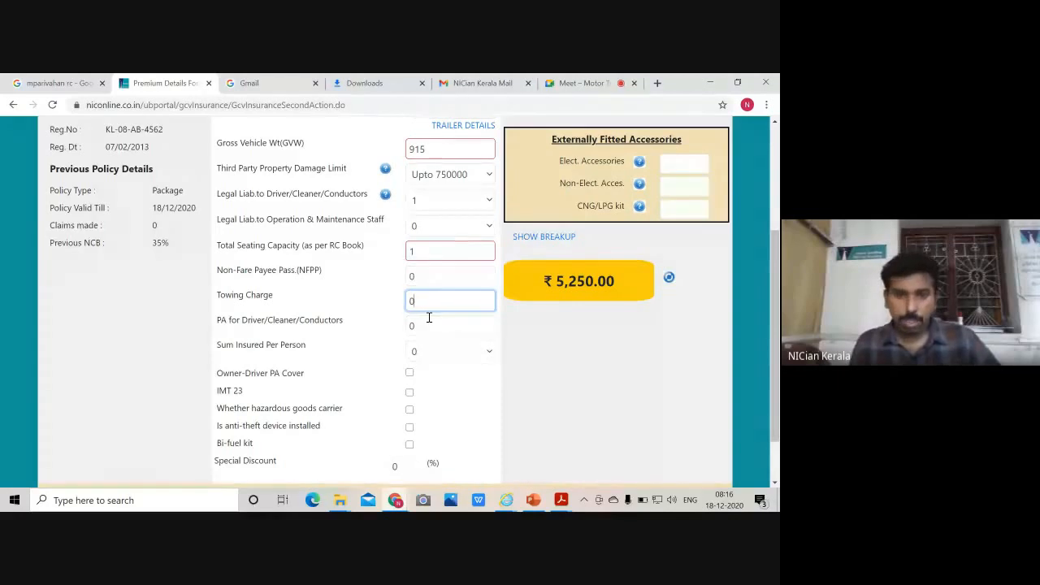
{"action": "key", "text": "BackSpace"}
{"action": "type", "text": "1000"}
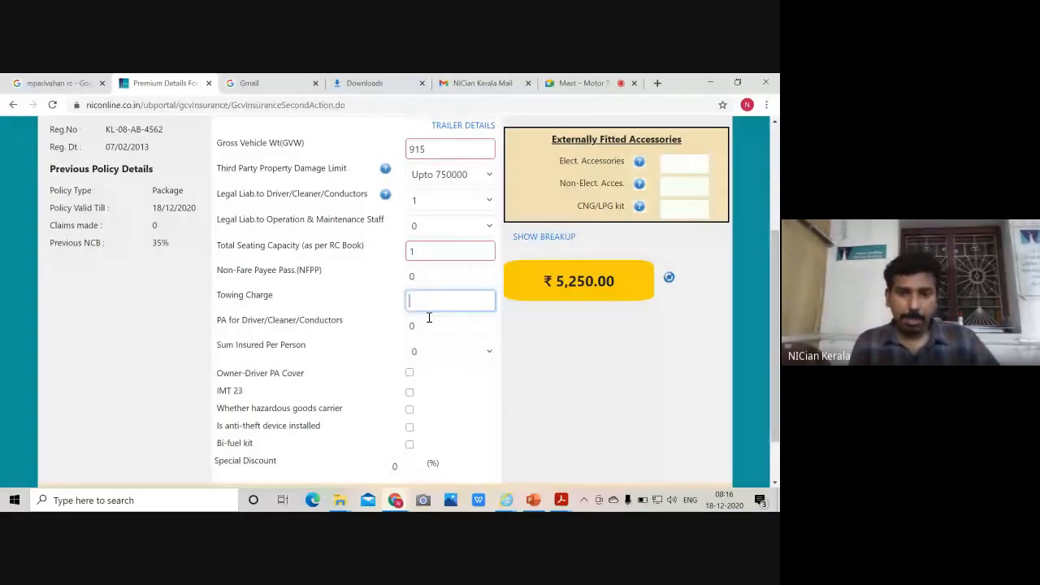
{"action": "left_click", "coordinate": [594, 353]}
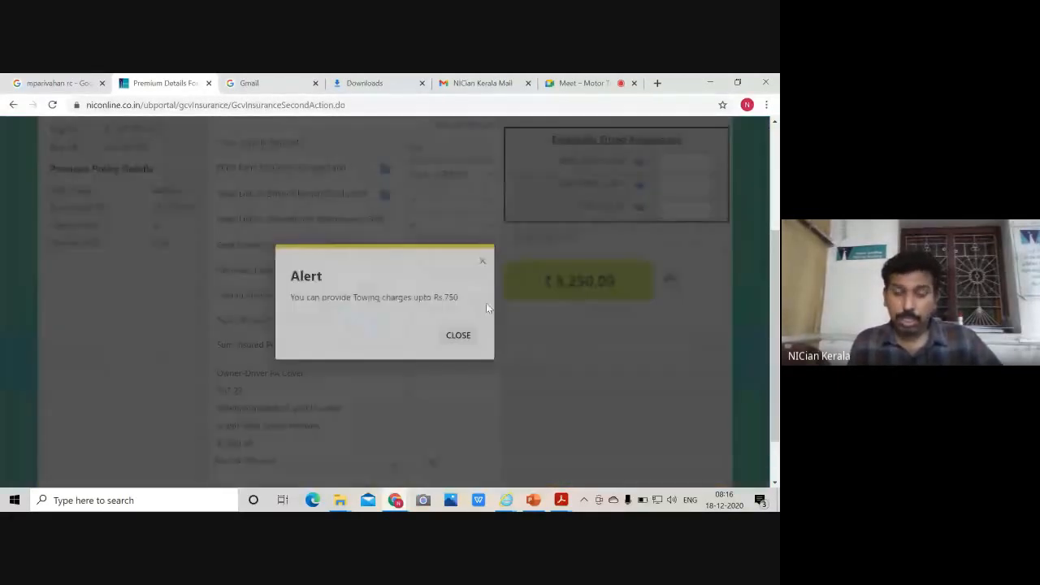
{"action": "left_click", "coordinate": [460, 335]}
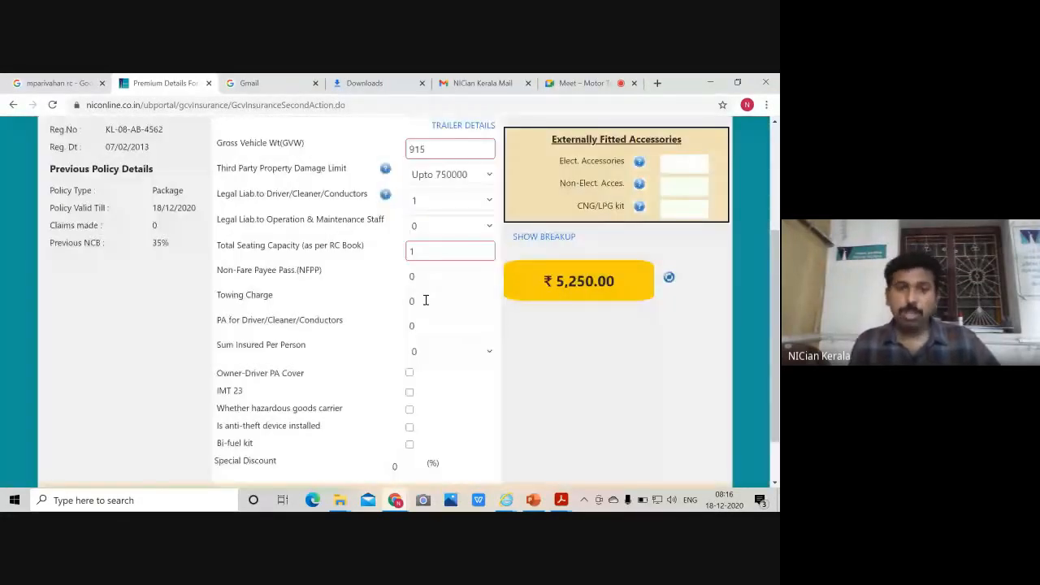
{"action": "left_click", "coordinate": [425, 300]}
{"action": "type", "text": "750"}
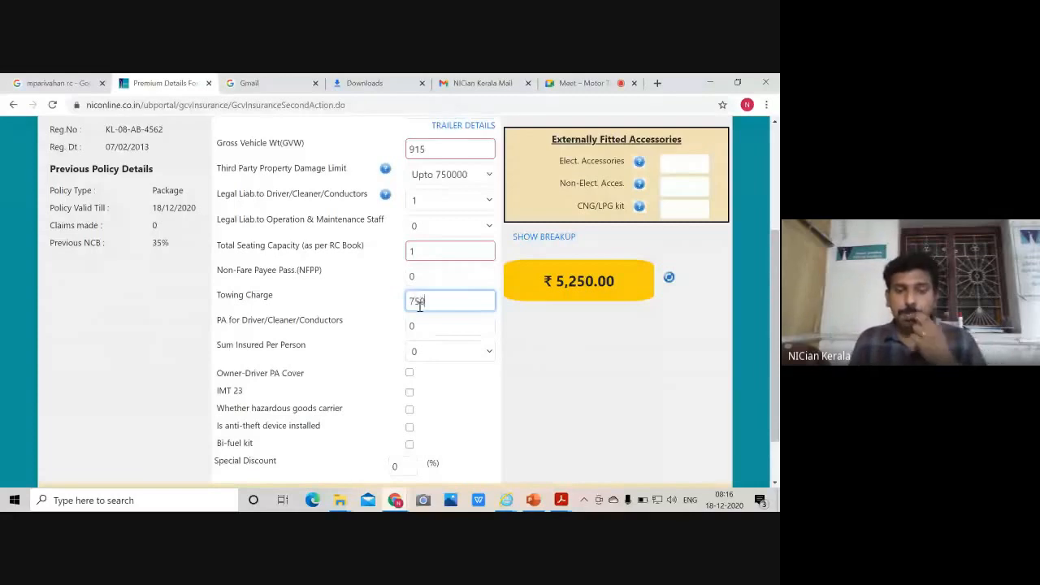
{"action": "left_click", "coordinate": [335, 337]}
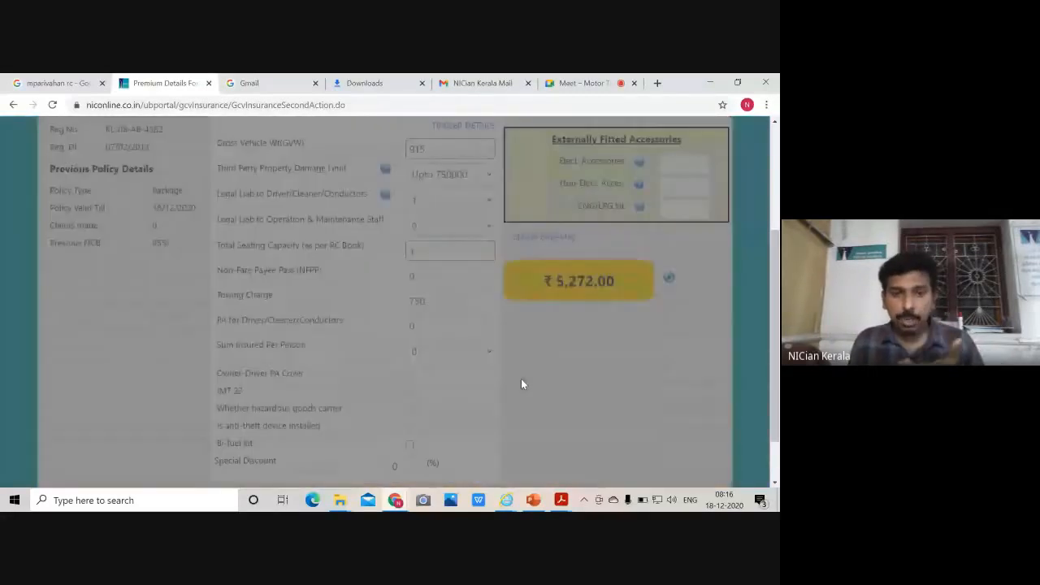
{"action": "scroll", "coordinate": [509, 366], "scroll_direction": "down", "scroll_amount": 1}
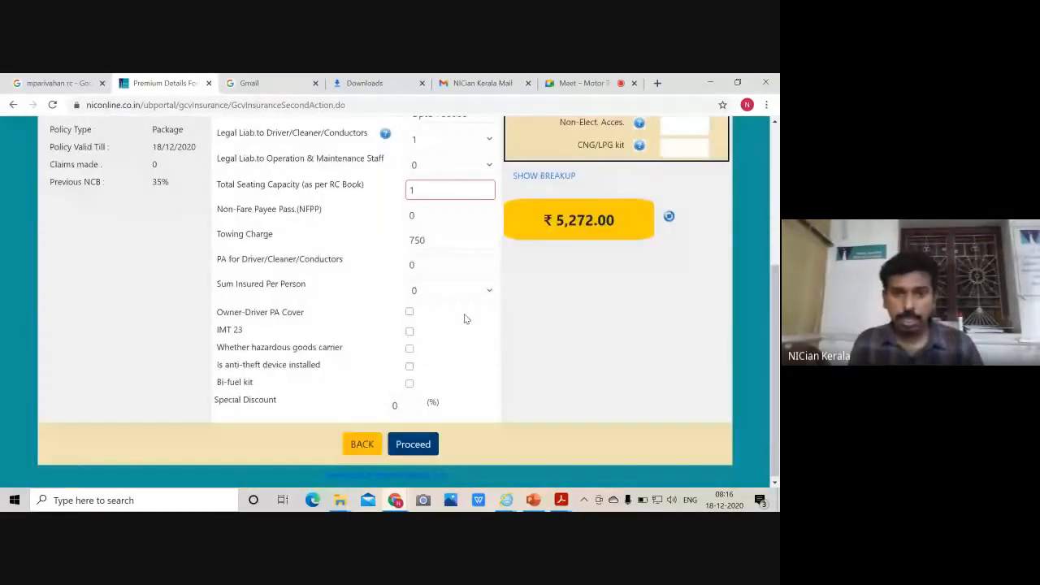
{"action": "left_click", "coordinate": [436, 240]}
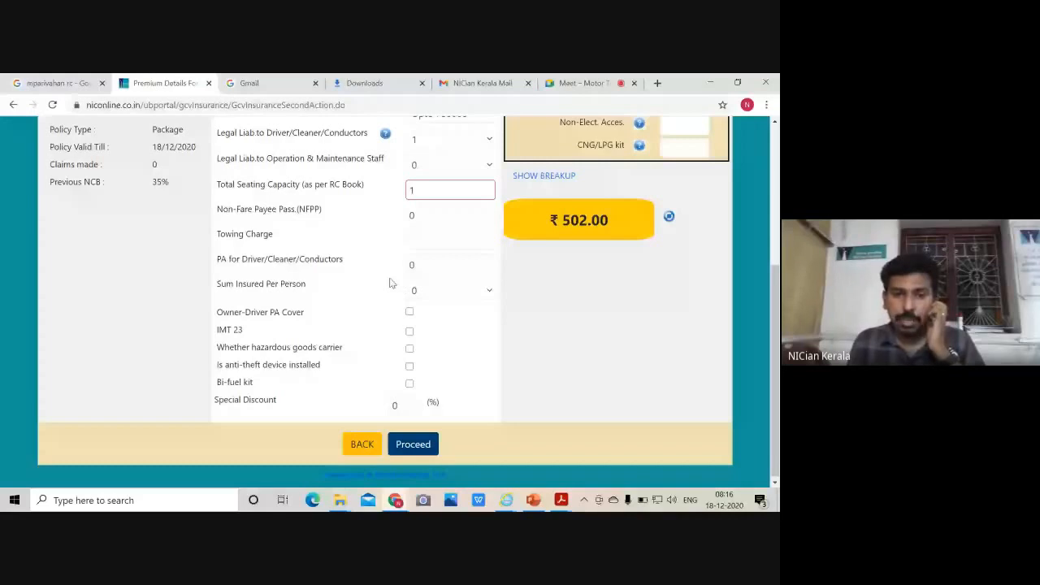
Add Owner-Driver PA Cover and IMT 23, and apply a 50% special discount
{"action": "left_click", "coordinate": [411, 312]}
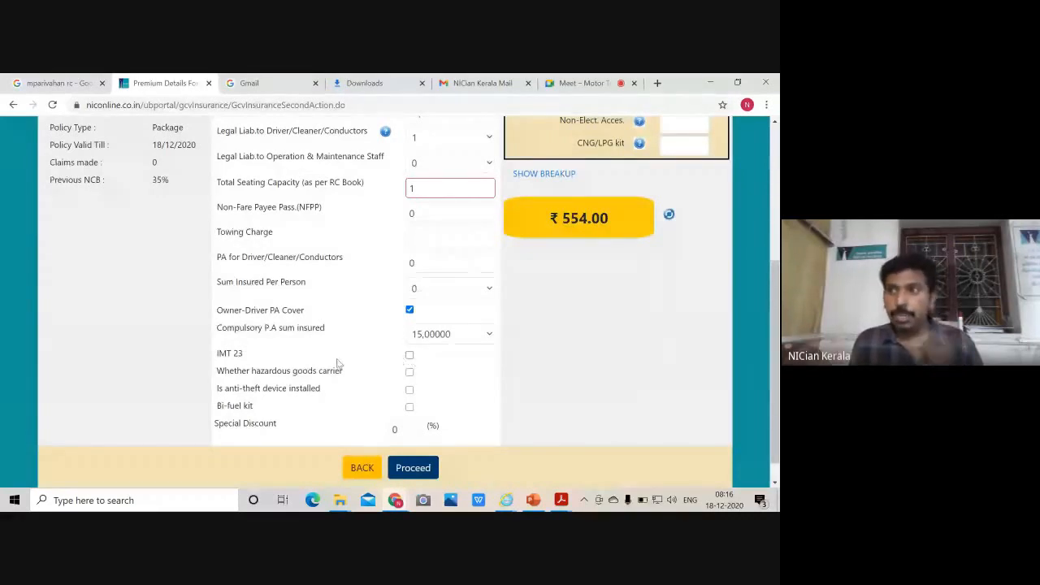
{"action": "left_click", "coordinate": [409, 357]}
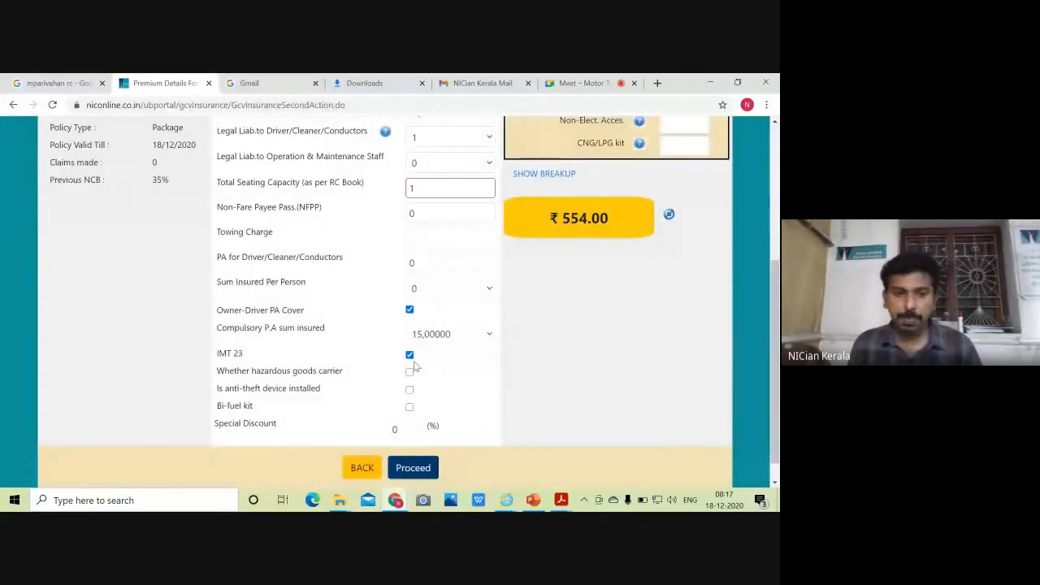
{"action": "double_click", "coordinate": [396, 429]}
{"action": "type", "text": "50"}
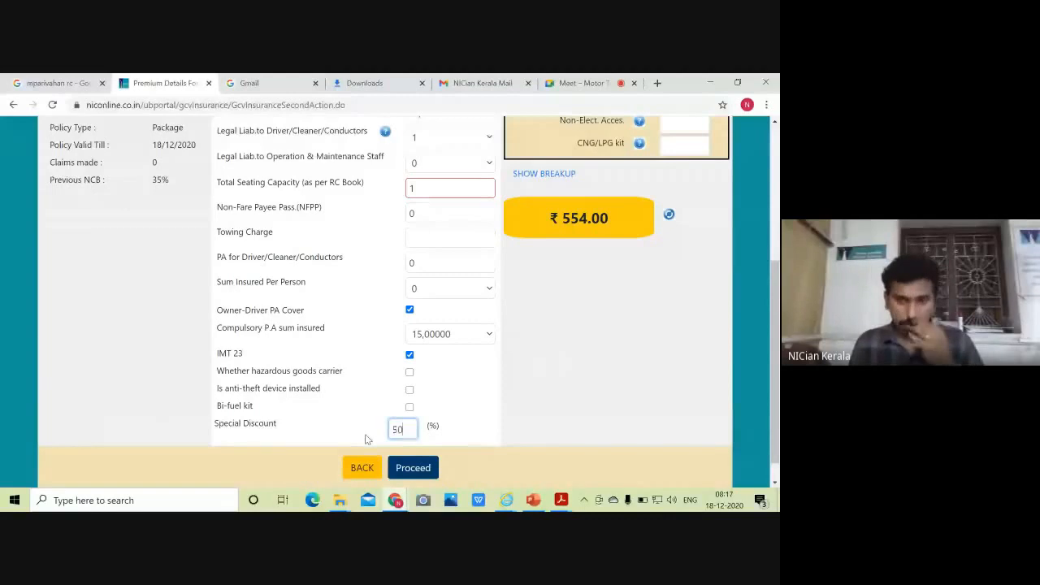
{"action": "left_click", "coordinate": [603, 355]}
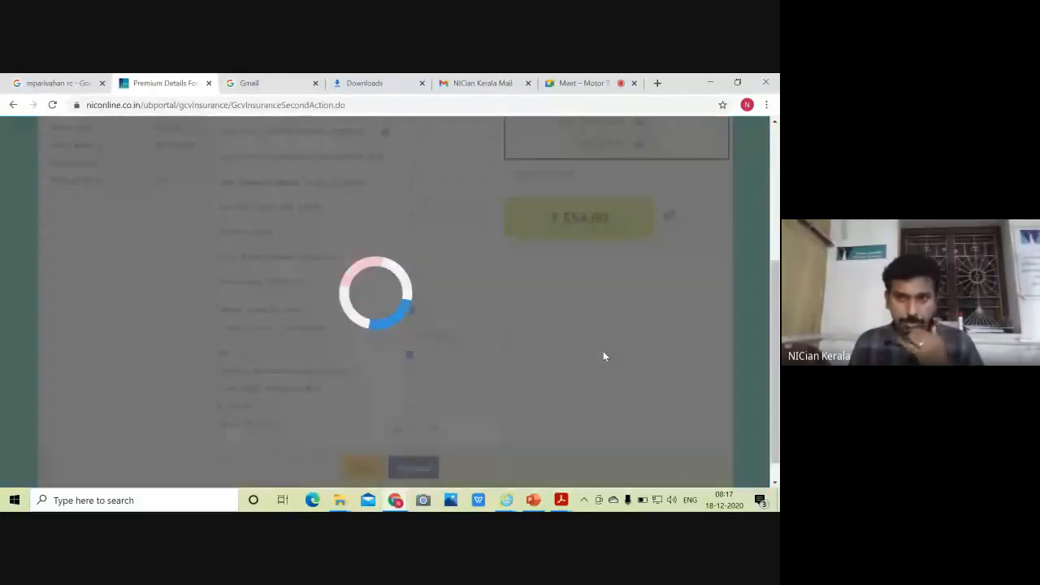
Review the ₹554.00 premium and proceed with the premium details
{"action": "scroll", "coordinate": [562, 415], "scroll_direction": "up", "scroll_amount": 2}
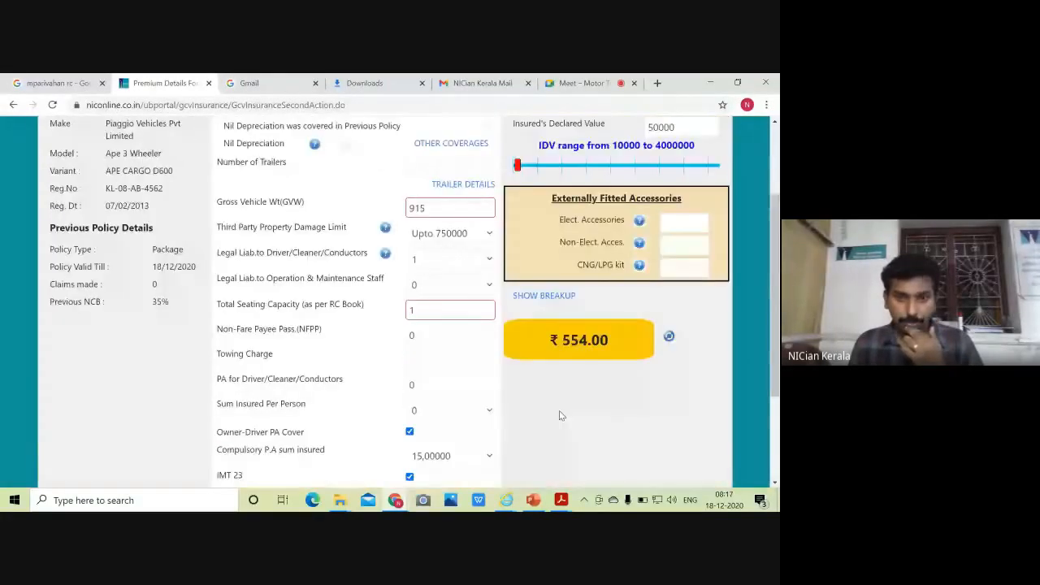
{"action": "scroll", "coordinate": [562, 415], "scroll_direction": "down", "scroll_amount": 2}
{"action": "scroll", "coordinate": [559, 415], "scroll_direction": "up", "scroll_amount": 2}
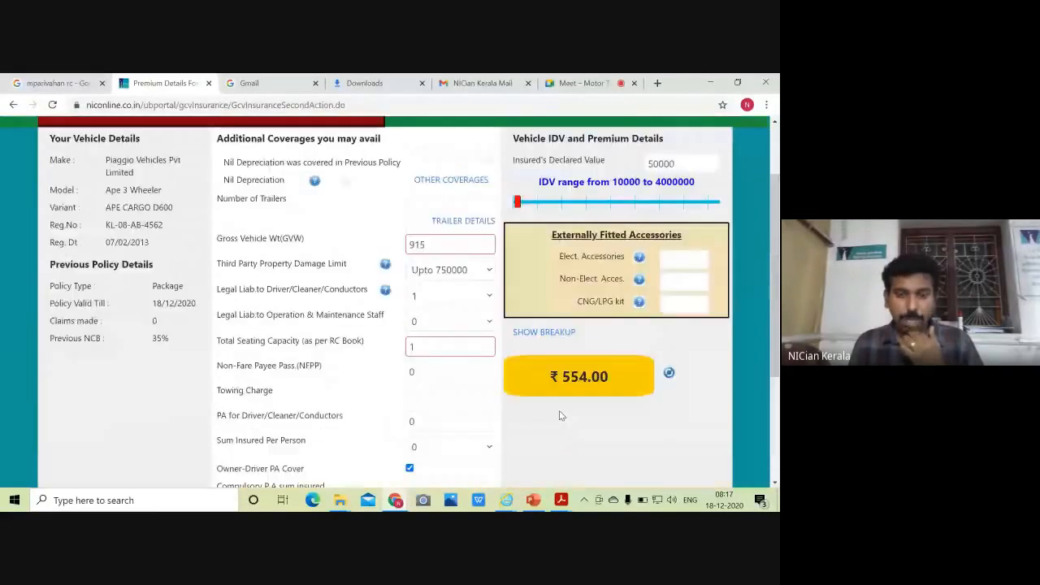
{"action": "scroll", "coordinate": [559, 415], "scroll_direction": "up", "scroll_amount": 1}
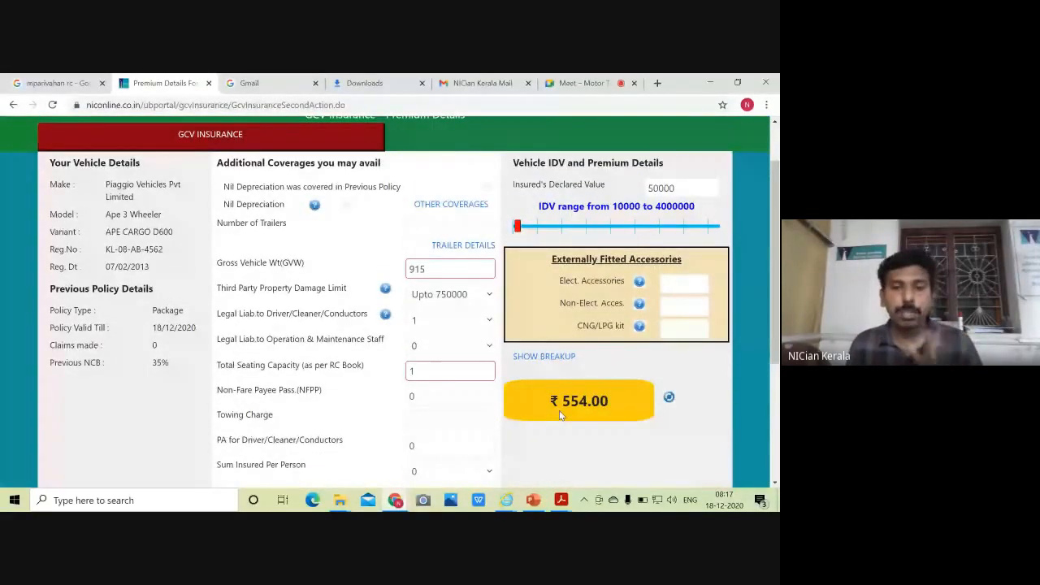
{"action": "scroll", "coordinate": [559, 415], "scroll_direction": "down", "scroll_amount": 2}
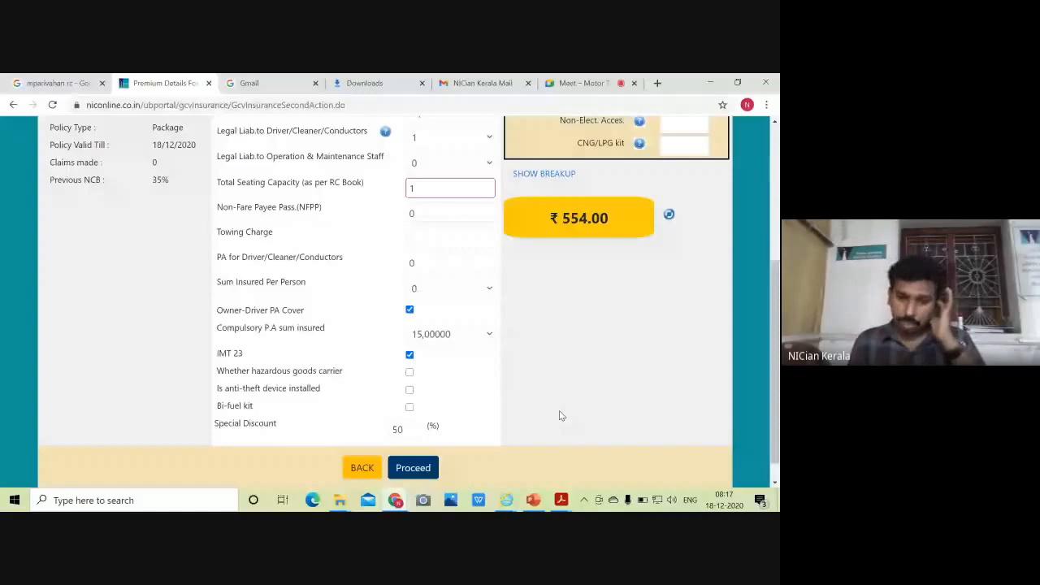
{"action": "scroll", "coordinate": [557, 389], "scroll_direction": "up", "scroll_amount": 3}
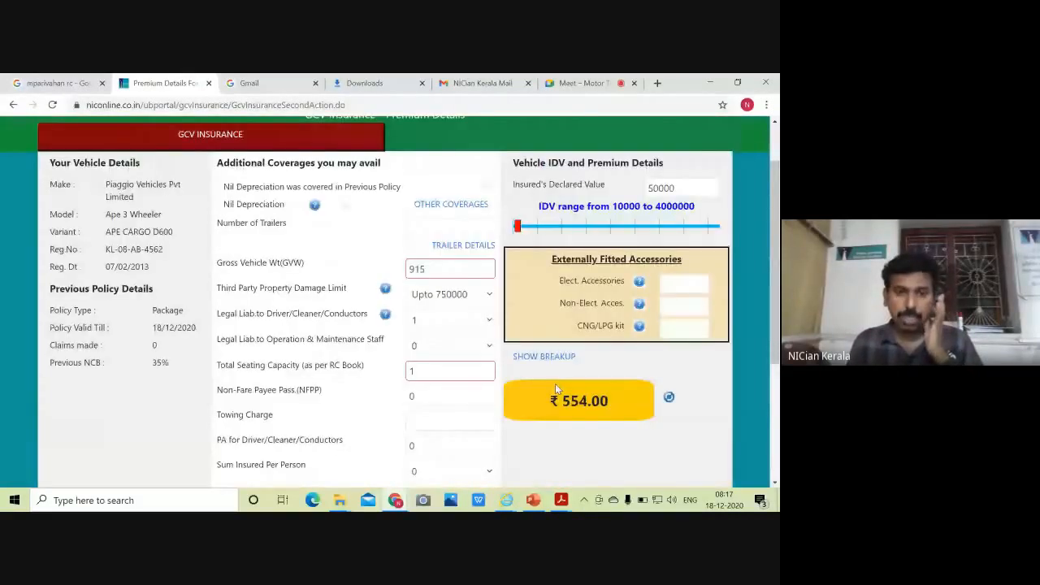
{"action": "scroll", "coordinate": [361, 443], "scroll_direction": "down", "scroll_amount": 3}
{"action": "scroll", "coordinate": [367, 440], "scroll_direction": "up", "scroll_amount": 2}
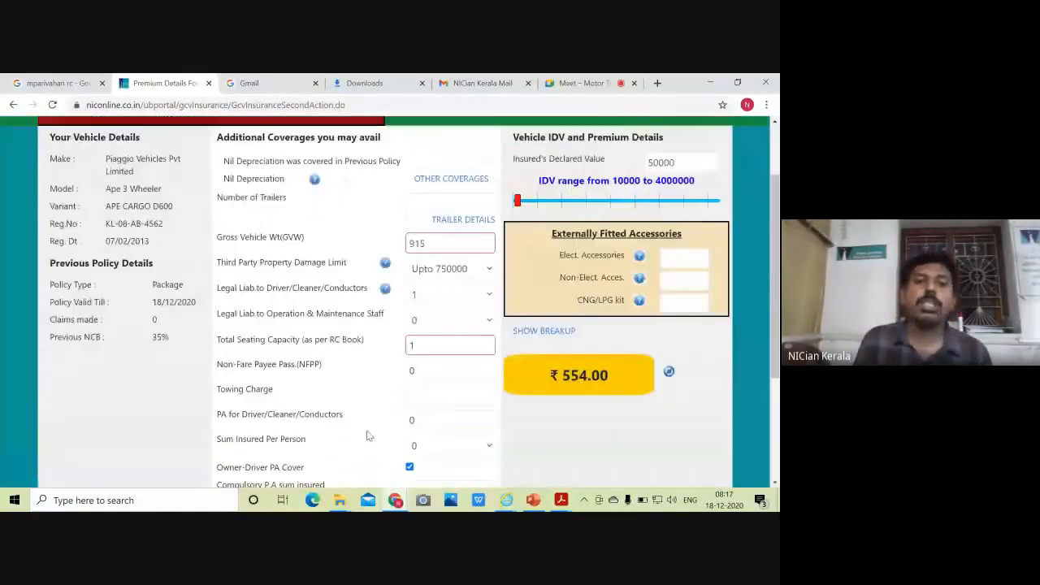
{"action": "scroll", "coordinate": [367, 437], "scroll_direction": "down", "scroll_amount": 3}
{"action": "left_click", "coordinate": [413, 441]}
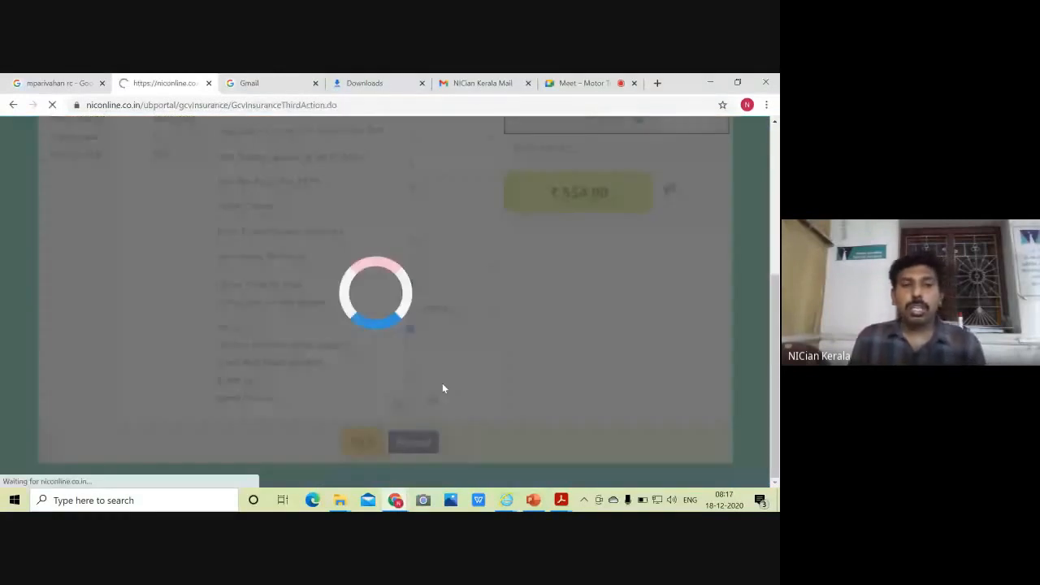
Change Class of Vehicle to 4(or More)-Wheeler Public Carrier
{"action": "scroll", "coordinate": [444, 388], "scroll_direction": "down", "scroll_amount": 2}
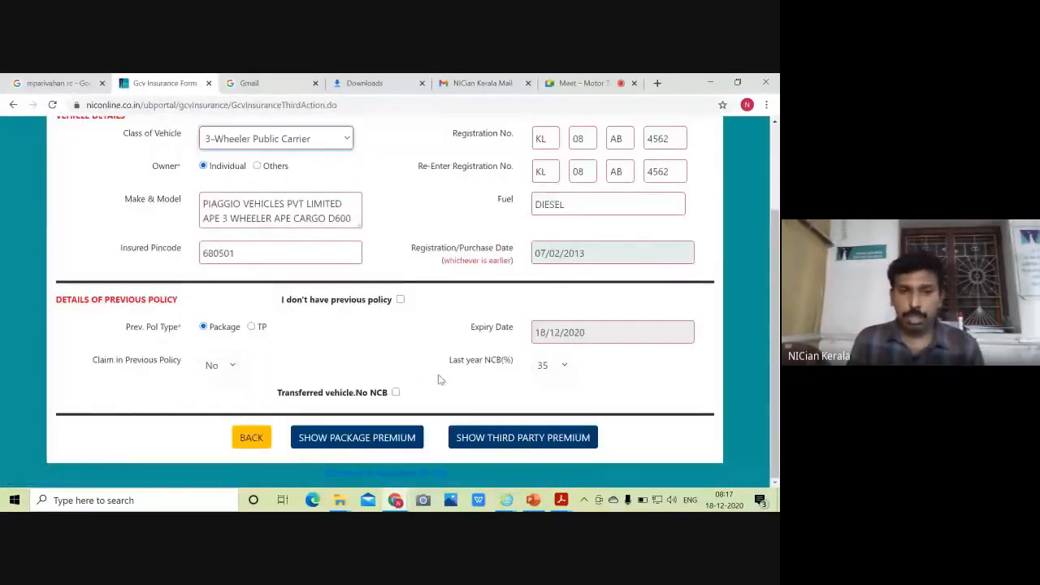
{"action": "scroll", "coordinate": [439, 380], "scroll_direction": "up", "scroll_amount": 1}
{"action": "left_click", "coordinate": [341, 199]}
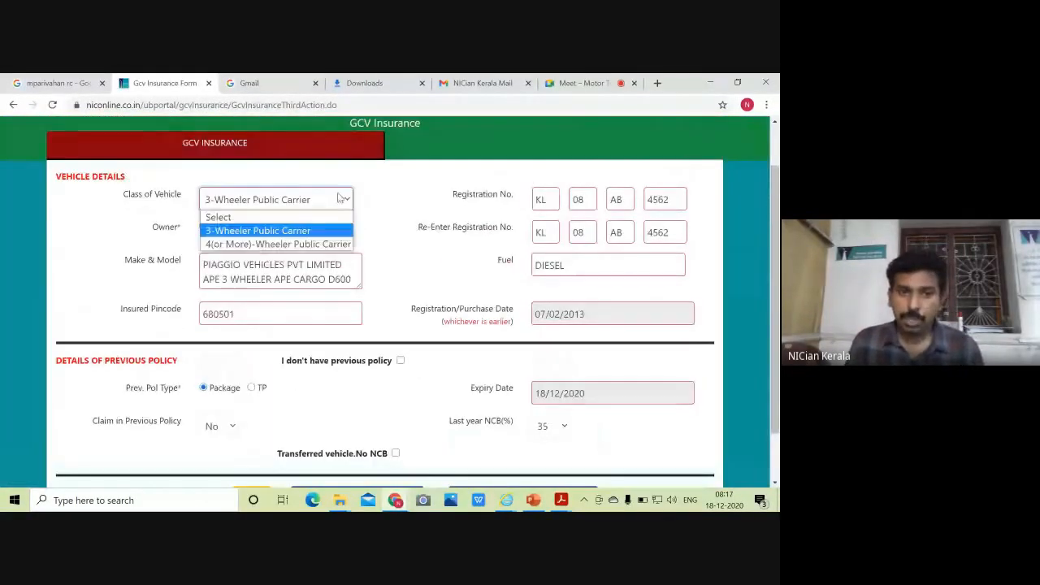
{"action": "left_click", "coordinate": [307, 245]}
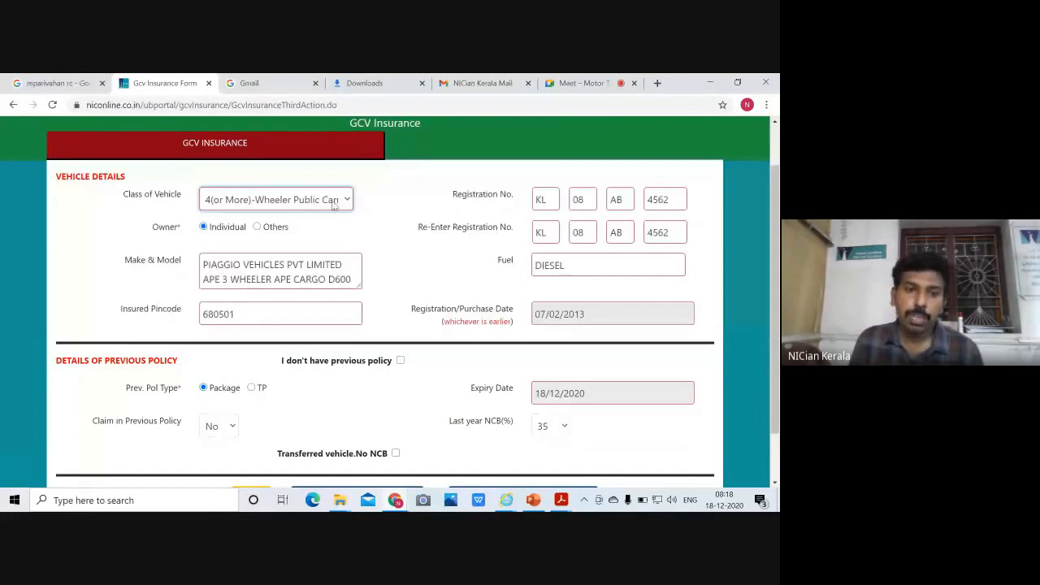
Select all of the Make & Model text
{"action": "left_click_drag", "start_coordinate": [313, 275], "coordinate": [319, 275]}
{"action": "left_click", "coordinate": [343, 266]}
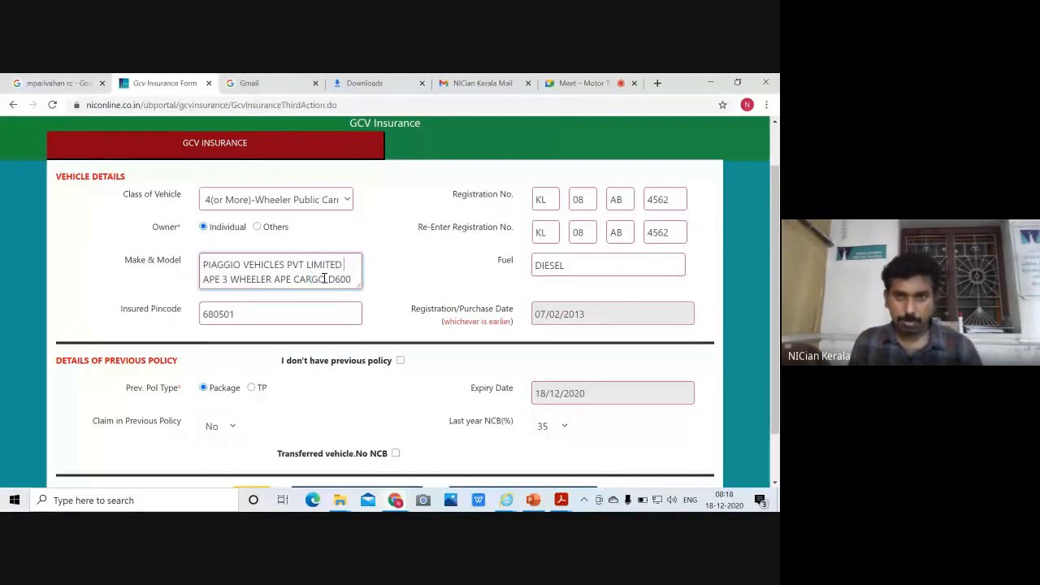
{"action": "key", "text": "ctrl+a"}
{"action": "scroll", "coordinate": [387, 311], "scroll_direction": "up", "scroll_amount": 1}
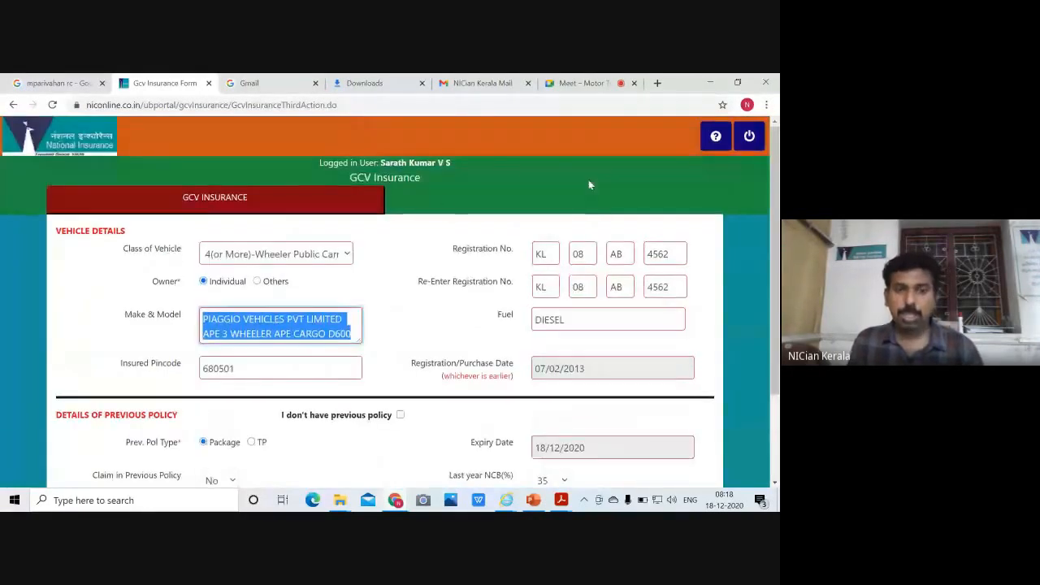
{"action": "scroll", "coordinate": [445, 209], "scroll_direction": "down", "scroll_amount": 2}
Start a new GCV Insurance form with class 4(or More)-Wheeler Public Carrier, ready for Make & Model
{"action": "left_click", "coordinate": [357, 437]}
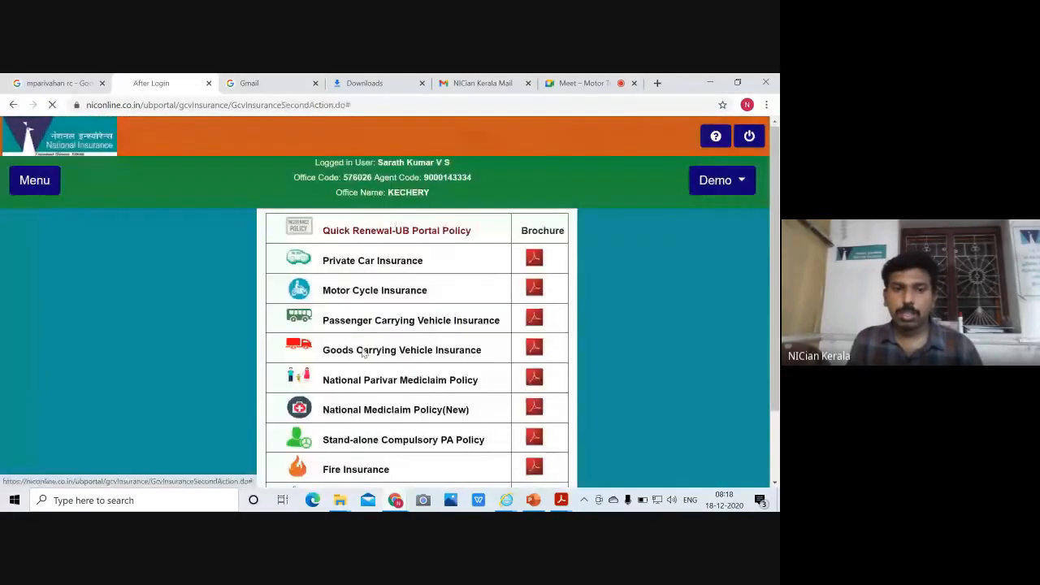
{"action": "left_click", "coordinate": [362, 350]}
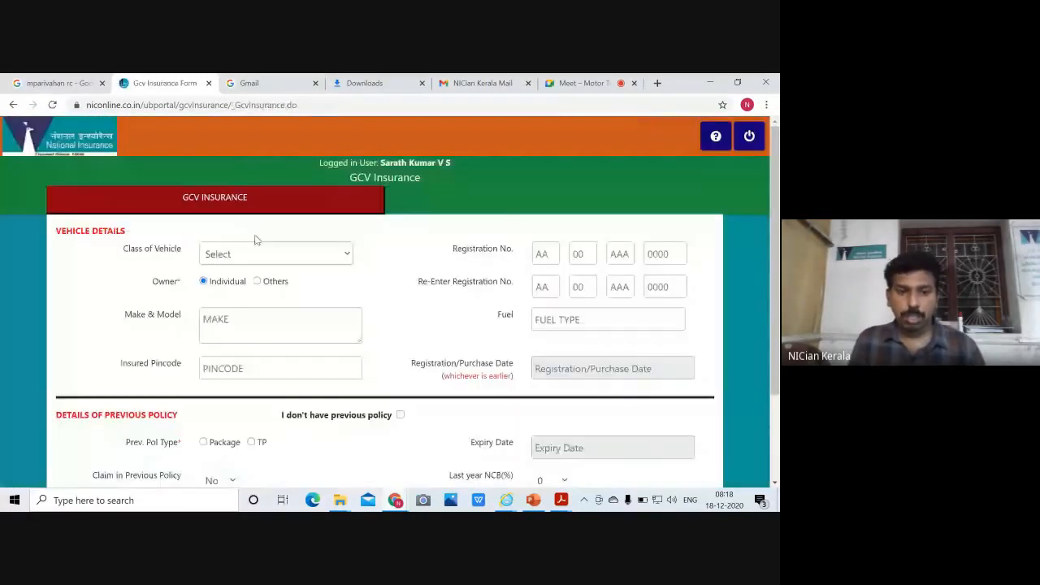
{"action": "left_click", "coordinate": [272, 253]}
{"action": "left_click", "coordinate": [288, 298]}
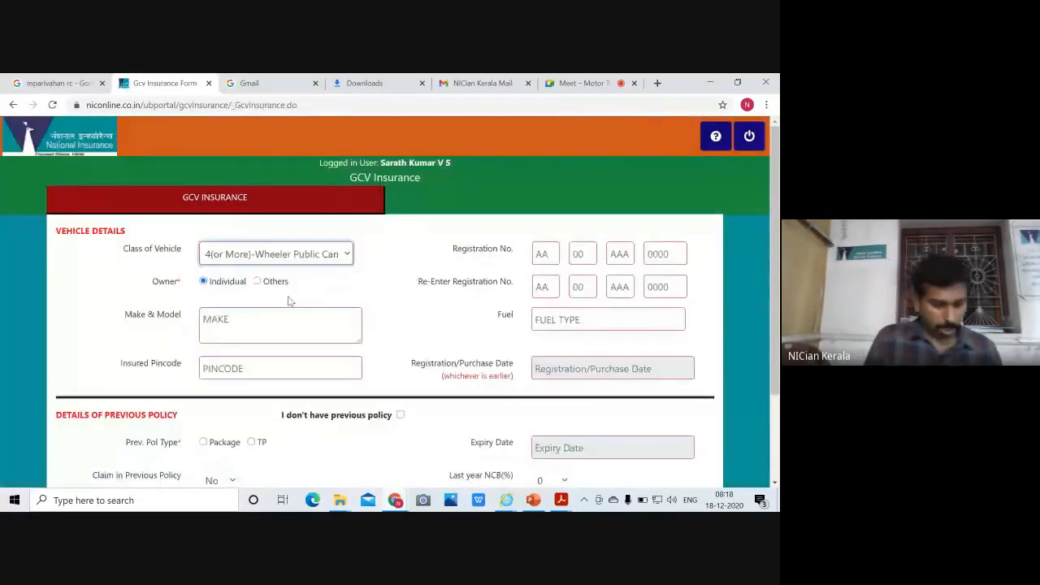
{"action": "left_click", "coordinate": [254, 334]}
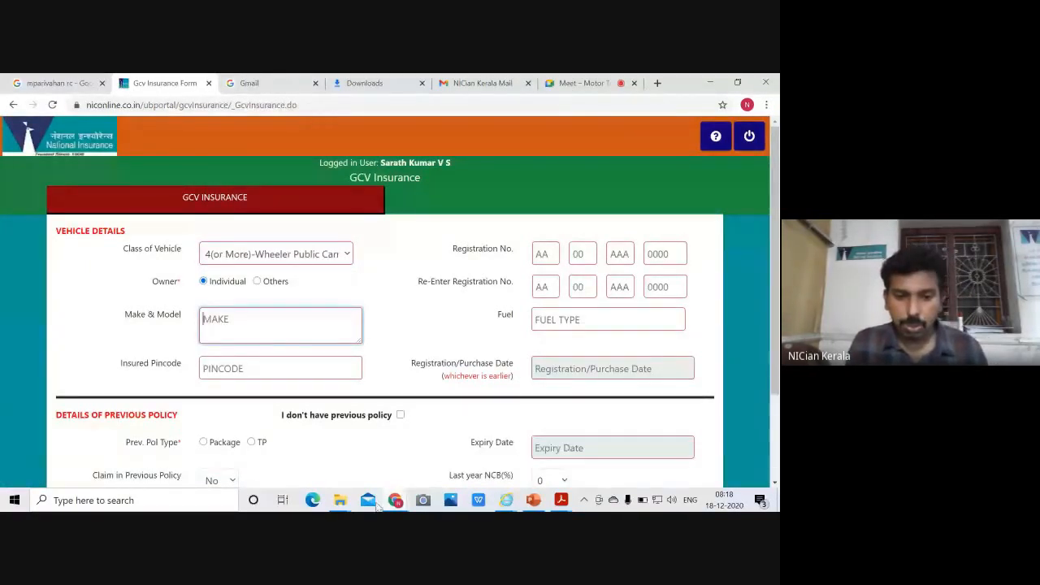
{"action": "mouse_move", "coordinate": [339, 499]}
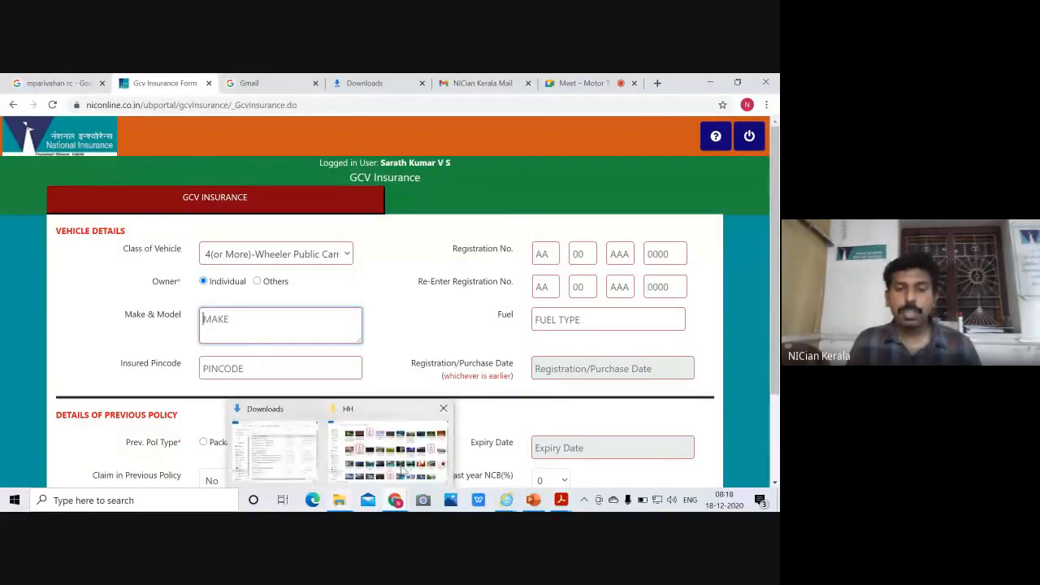
Read GOODS RC.pdf for the diesel BharatBenz 2523C HGV-Tipper details, 25000 kg gross weight
{"action": "left_click", "coordinate": [561, 499]}
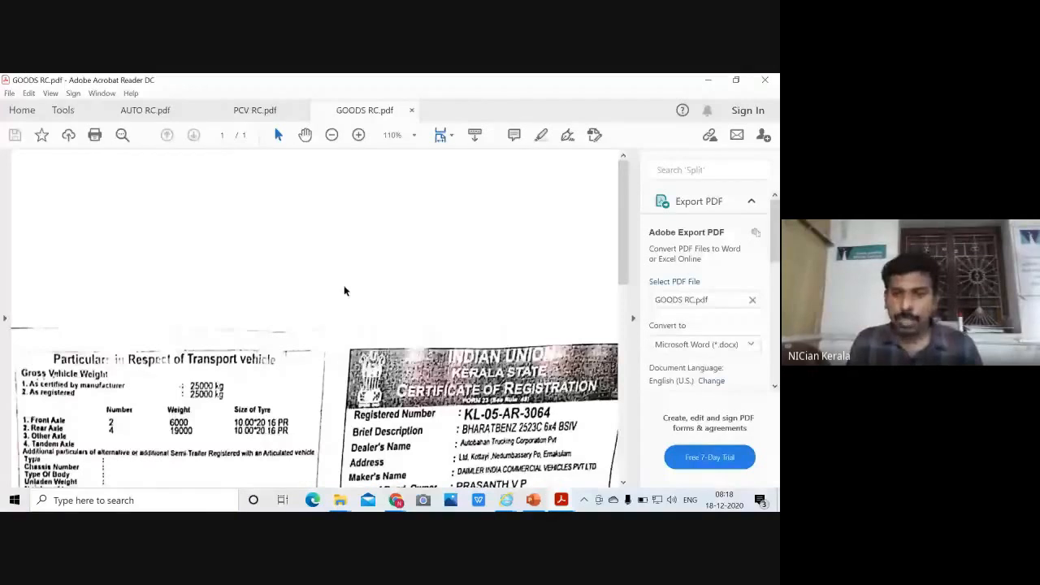
{"action": "scroll", "coordinate": [344, 286], "scroll_direction": "down", "scroll_amount": 1}
{"action": "scroll", "coordinate": [344, 286], "scroll_direction": "down", "scroll_amount": 3}
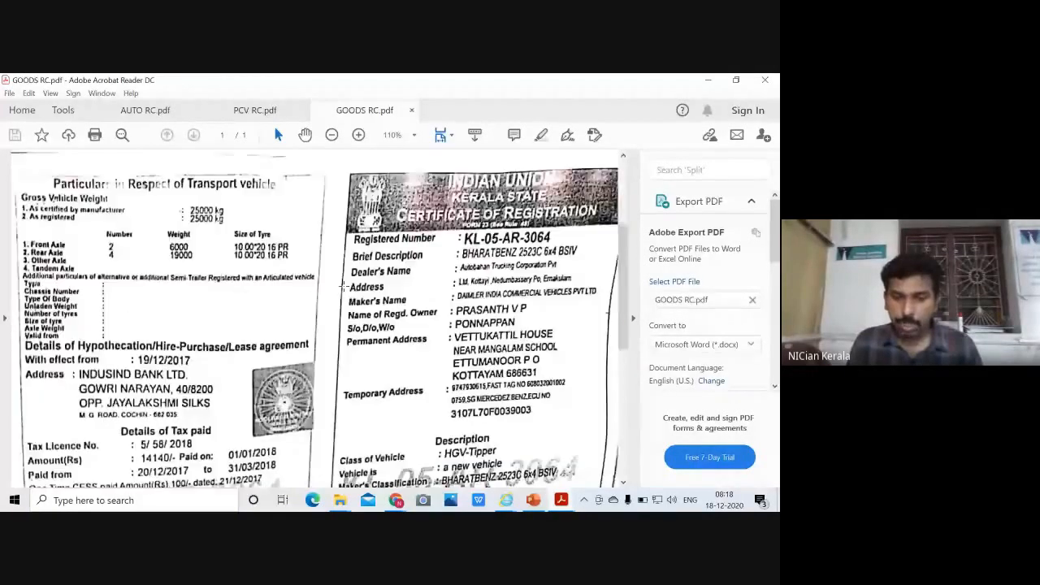
{"action": "scroll", "coordinate": [344, 286], "scroll_direction": "down", "scroll_amount": 1}
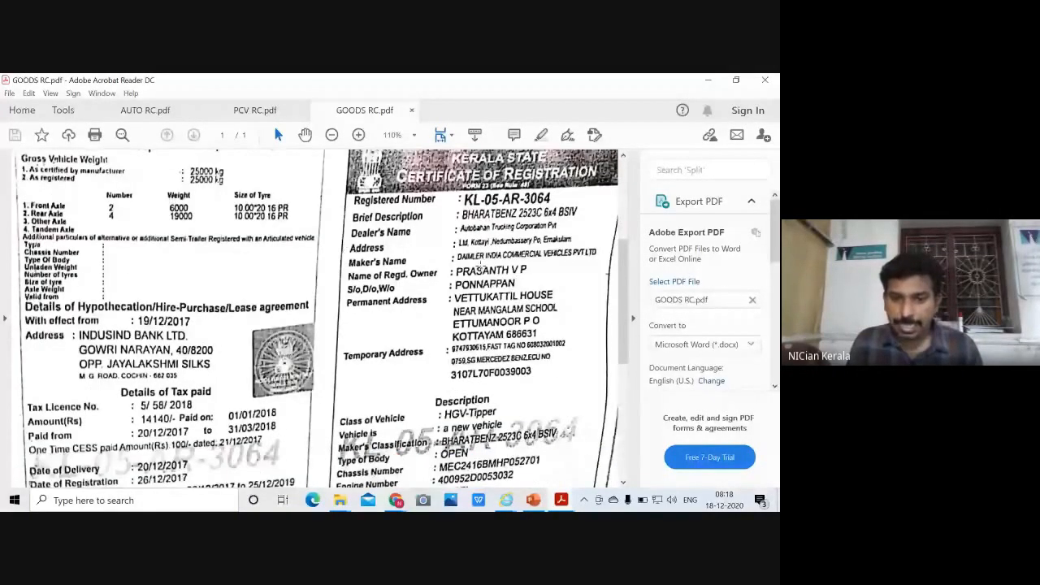
{"action": "scroll", "coordinate": [406, 376], "scroll_direction": "down", "scroll_amount": 2}
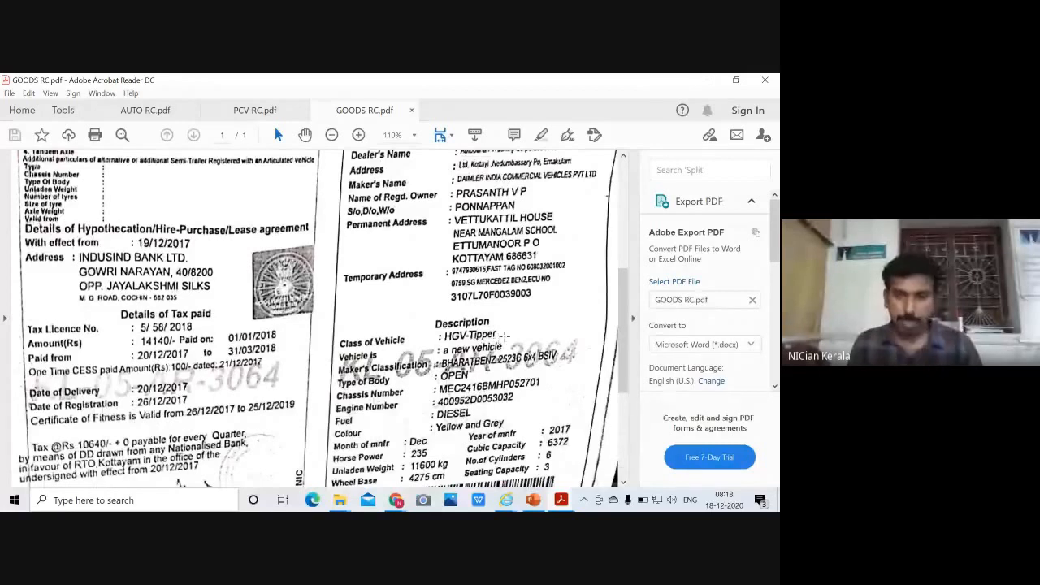
{"action": "scroll", "coordinate": [503, 335], "scroll_direction": "up", "scroll_amount": 1}
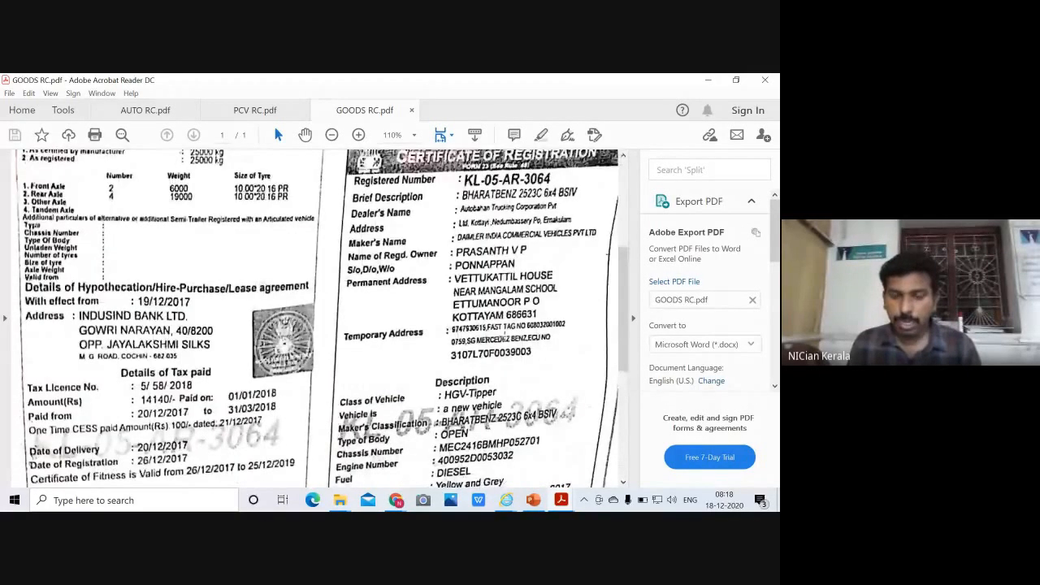
{"action": "scroll", "coordinate": [504, 335], "scroll_direction": "down", "scroll_amount": 1}
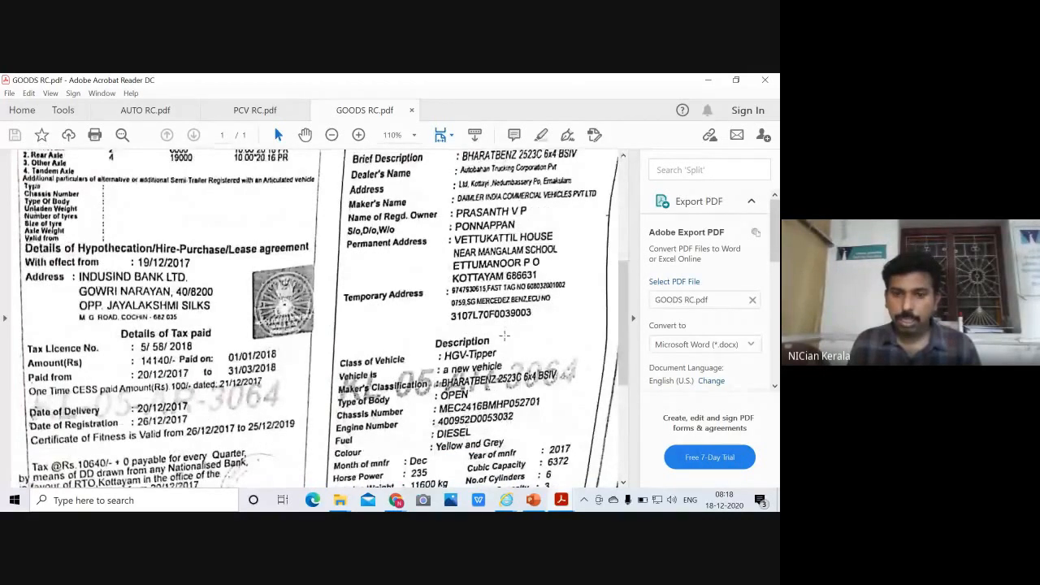
{"action": "scroll", "coordinate": [504, 334], "scroll_direction": "down", "scroll_amount": 3}
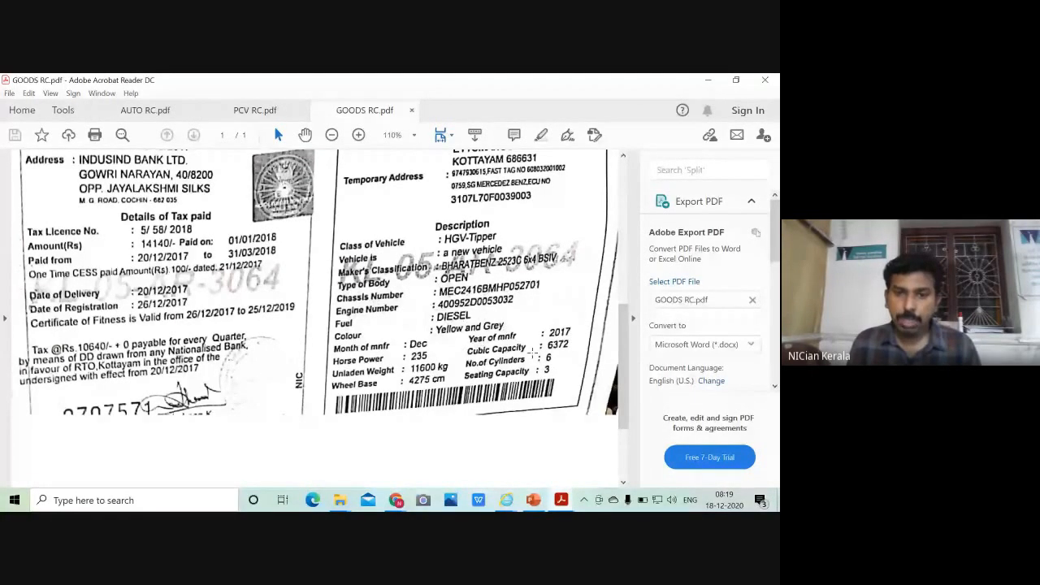
{"action": "scroll", "coordinate": [361, 359], "scroll_direction": "up", "scroll_amount": 3}
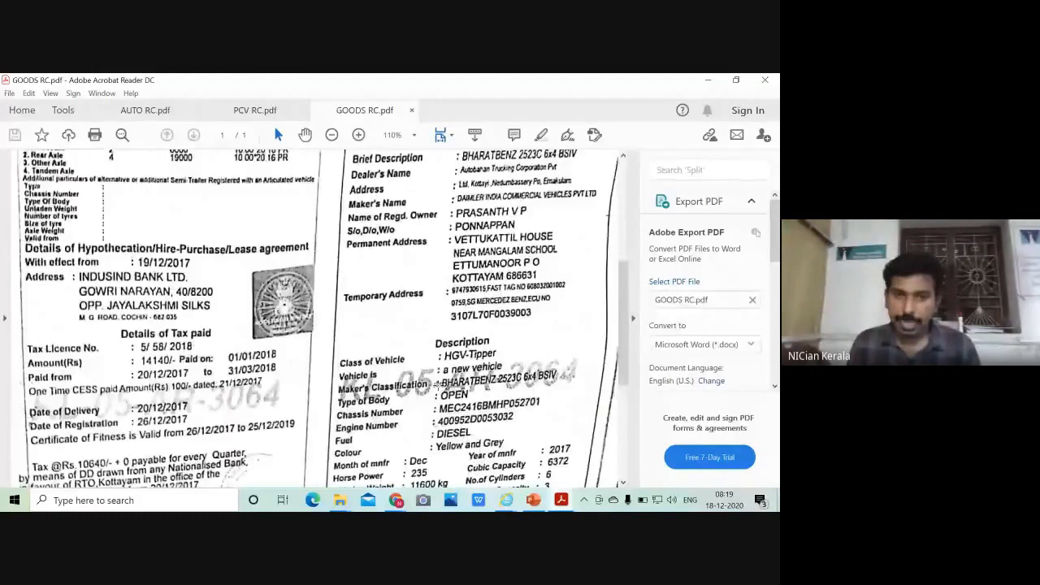
{"action": "scroll", "coordinate": [437, 382], "scroll_direction": "up", "scroll_amount": 4}
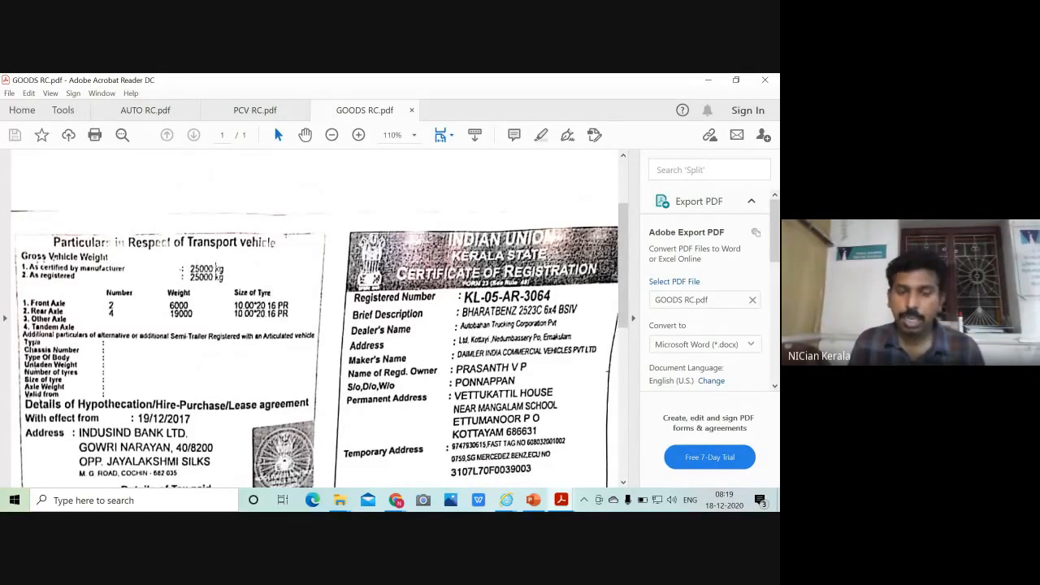
{"action": "scroll", "coordinate": [216, 269], "scroll_direction": "down", "scroll_amount": 1}
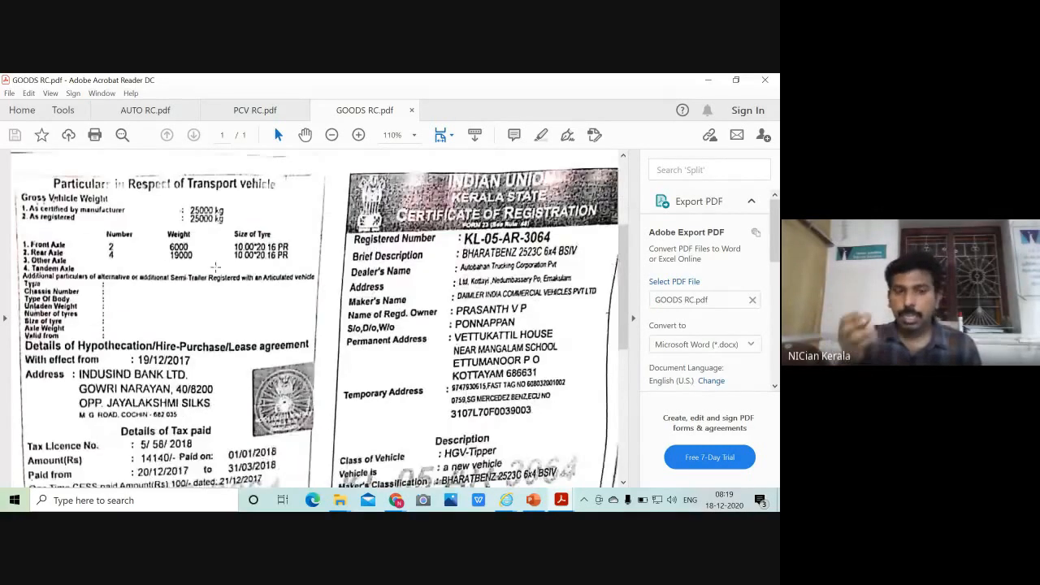
{"action": "scroll", "coordinate": [216, 267], "scroll_direction": "down", "scroll_amount": 2}
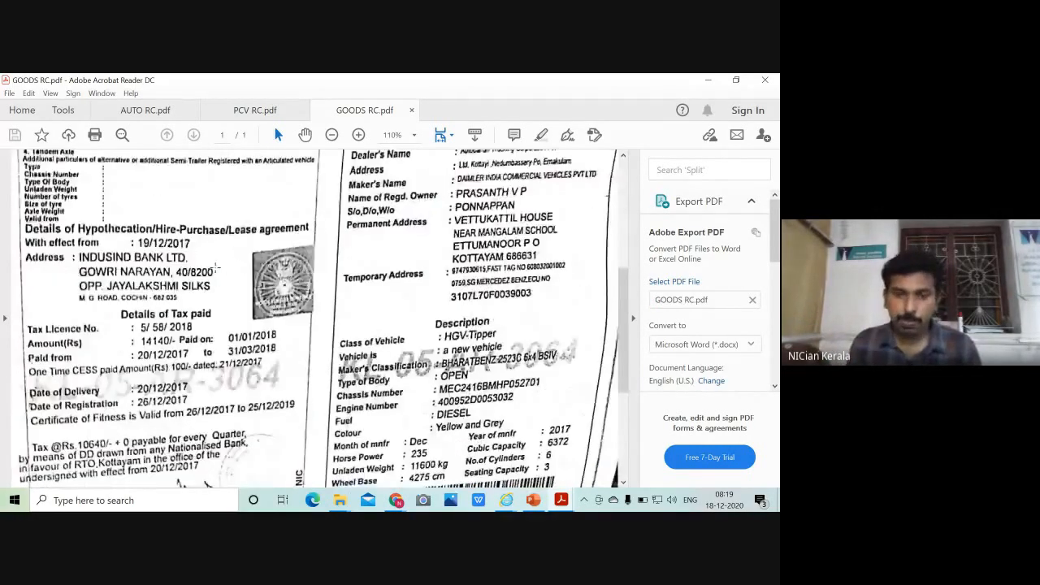
{"action": "scroll", "coordinate": [216, 266], "scroll_direction": "down", "scroll_amount": 1}
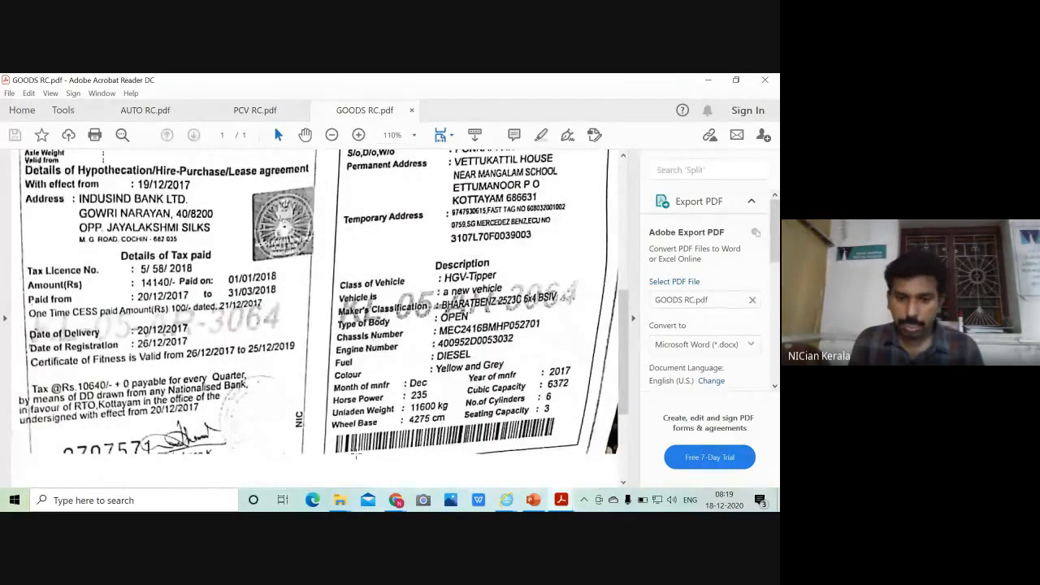
Enter Daimler India Bharat Benz as the vehicle make and pincode 680501
{"action": "scroll", "coordinate": [358, 459], "scroll_direction": "up", "scroll_amount": 2}
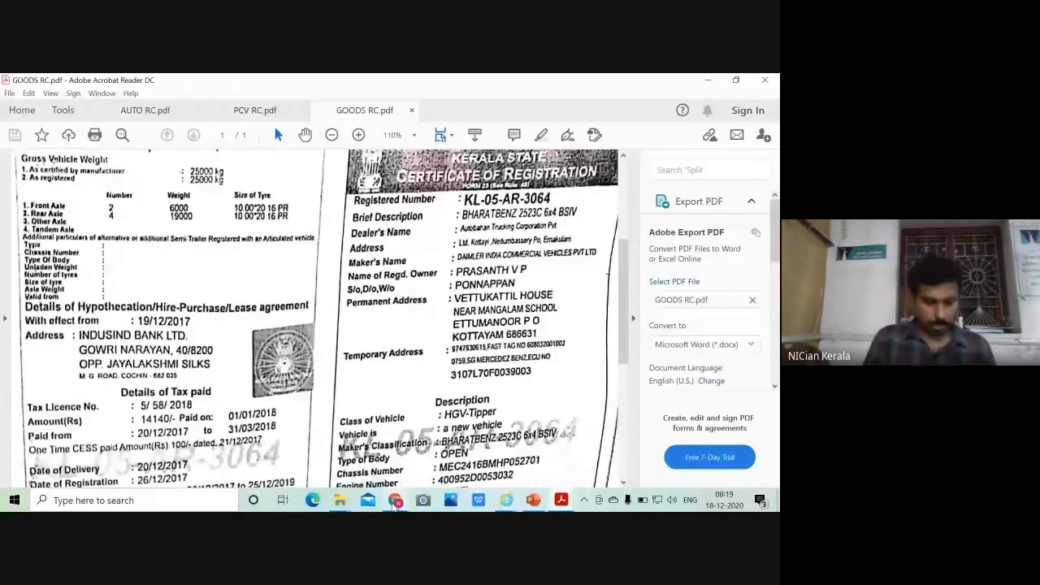
{"action": "left_click", "coordinate": [395, 499]}
{"action": "left_click", "coordinate": [238, 325]}
{"action": "type", "text": "BH"}
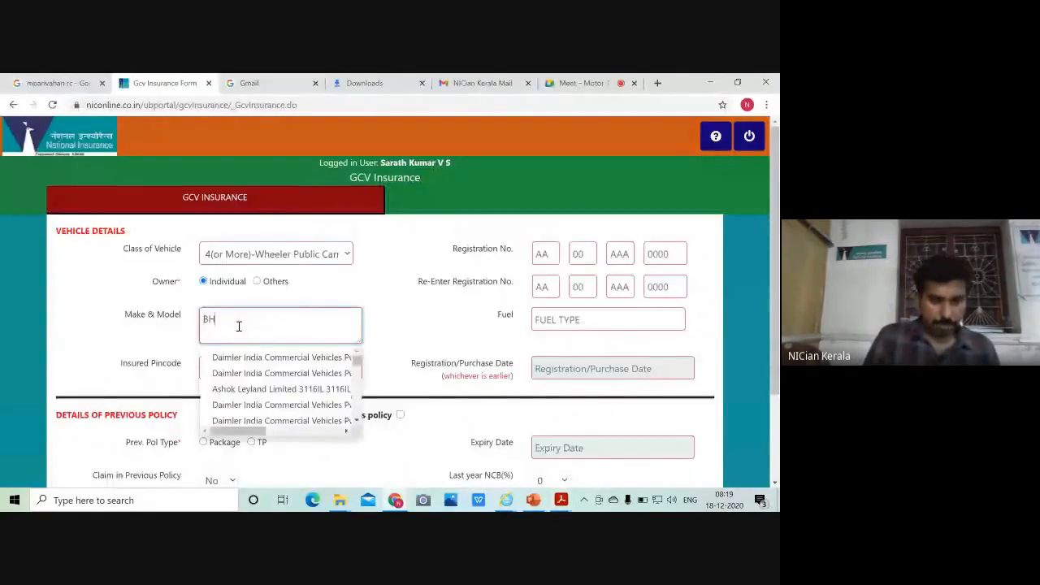
{"action": "type", "text": "ARAT BE"}
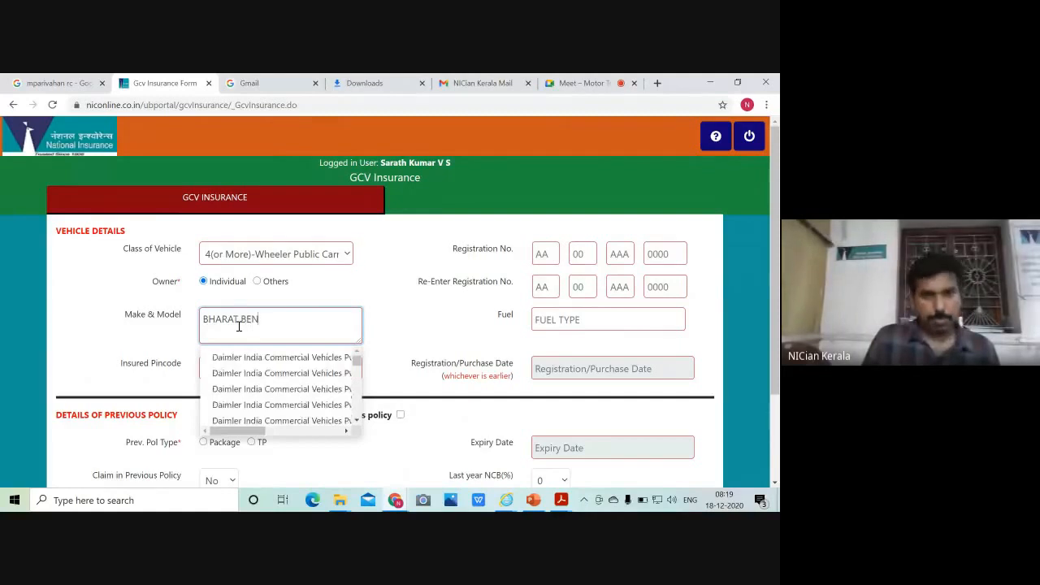
{"action": "type", "text": "N"}
{"action": "left_click", "coordinate": [306, 392]}
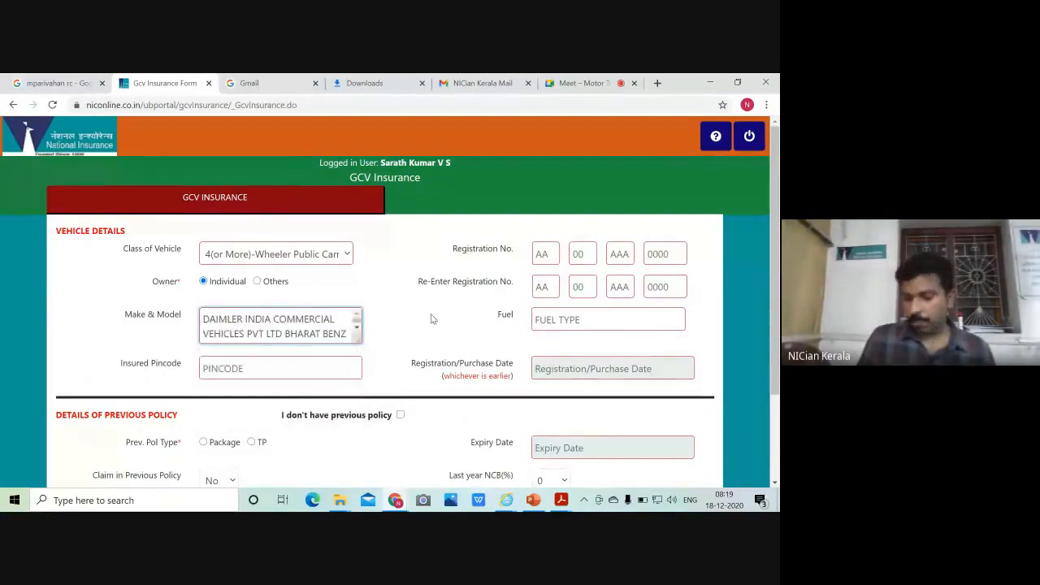
{"action": "left_click", "coordinate": [277, 370]}
{"action": "type", "text": "68"}
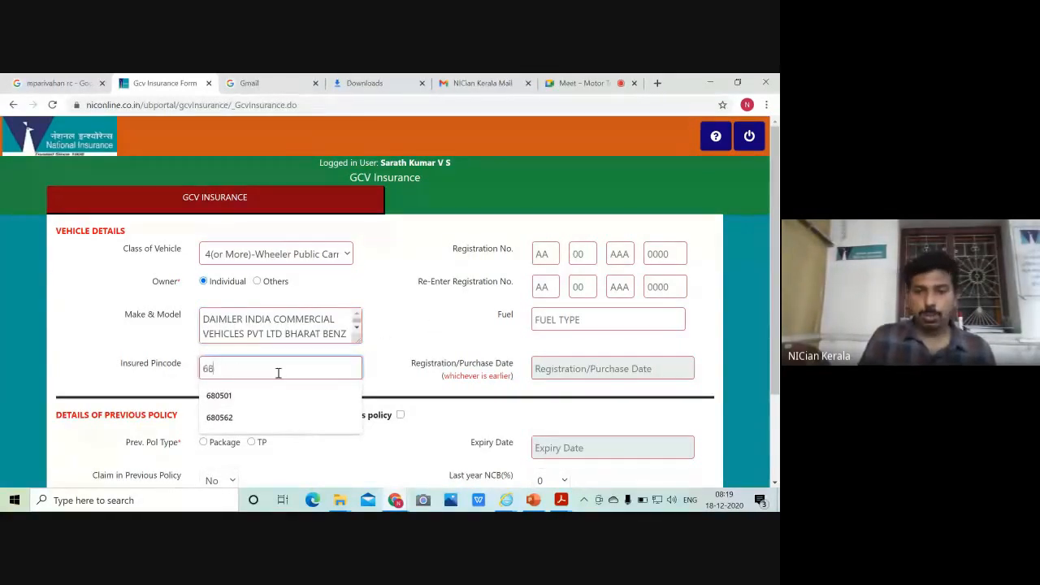
{"action": "type", "text": "050"}
{"action": "type", "text": "1"}
Enter registration KL08AB4562 in both registration fields and choose DIESEL fuel
{"action": "left_click", "coordinate": [546, 254]}
{"action": "type", "text": "KL08AB"}
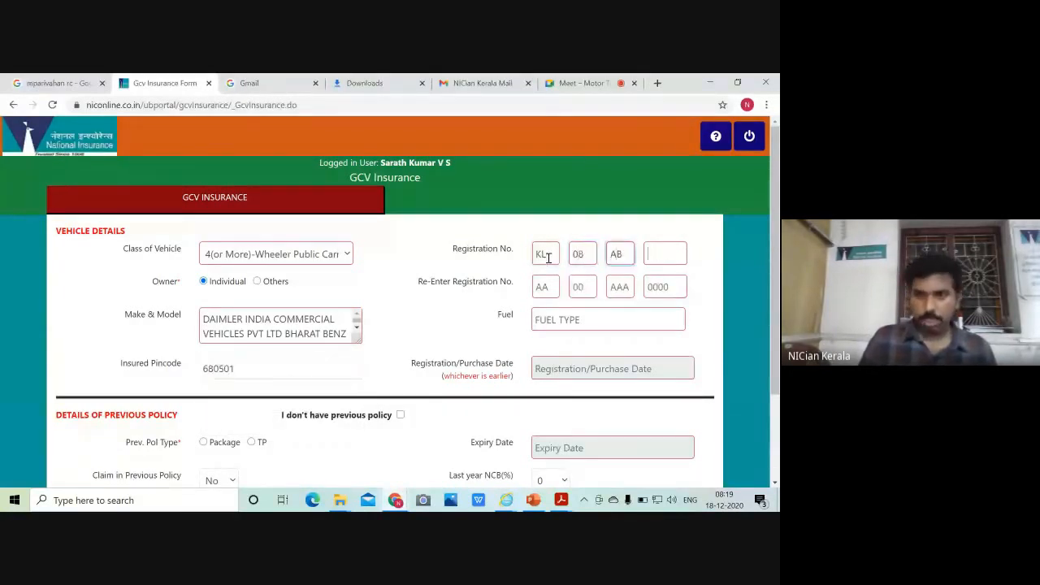
{"action": "type", "text": "4562"}
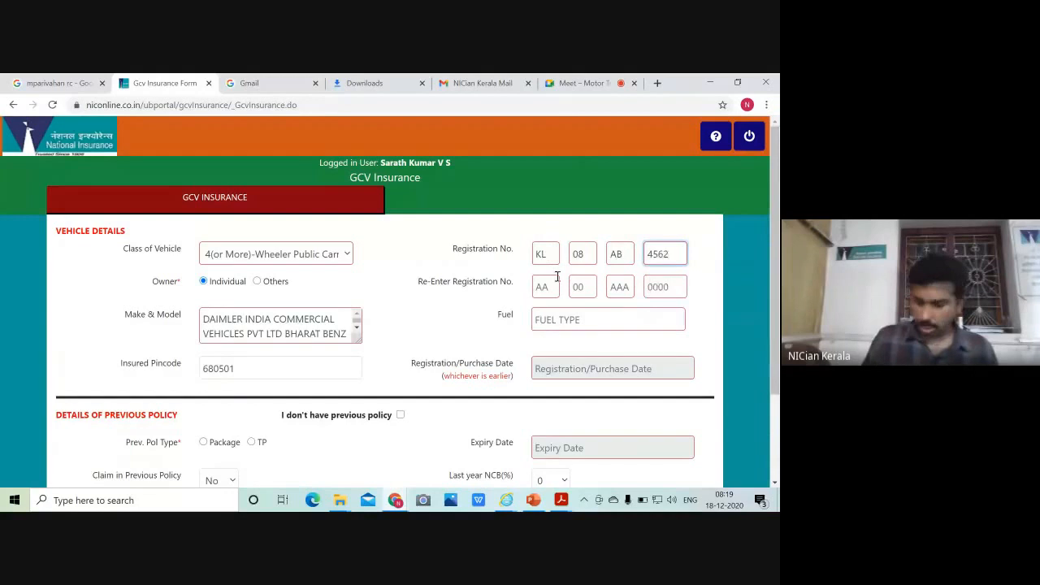
{"action": "left_click", "coordinate": [547, 288]}
{"action": "type", "text": "KL08AB4562"}
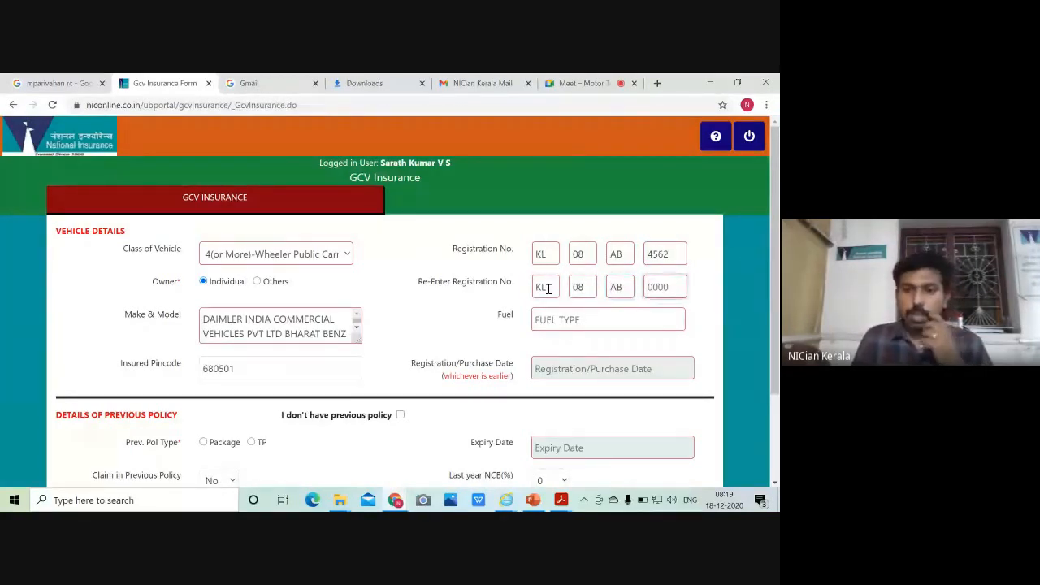
{"action": "left_click", "coordinate": [551, 325]}
{"action": "left_click", "coordinate": [572, 363]}
{"action": "left_click", "coordinate": [608, 368]}
Set the vehicle registration date to 24/02/2016
{"action": "left_click", "coordinate": [636, 237]}
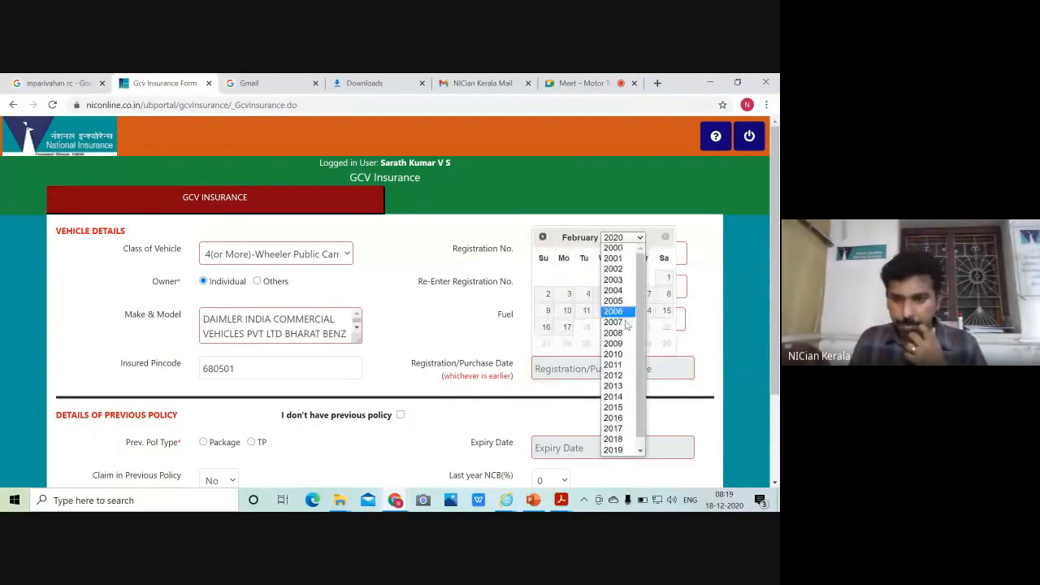
{"action": "left_click", "coordinate": [615, 418]}
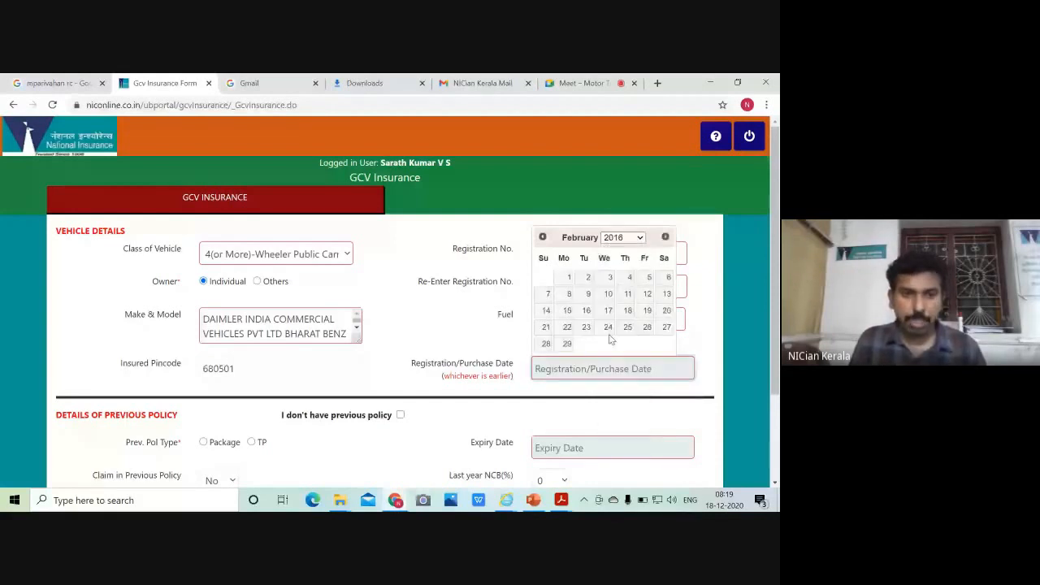
{"action": "left_click", "coordinate": [608, 327]}
{"action": "scroll", "coordinate": [487, 325], "scroll_direction": "down", "scroll_amount": 1}
Record a Package previous policy expiring 18/12/2020 with 20% NCB, then show the package premium
{"action": "left_click", "coordinate": [205, 328]}
{"action": "left_click", "coordinate": [588, 334]}
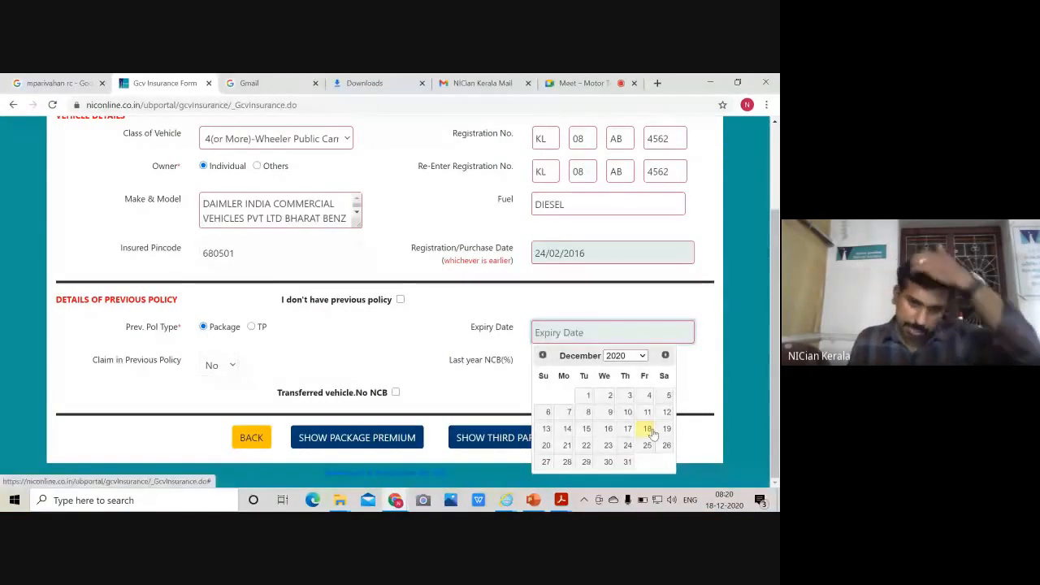
{"action": "left_click", "coordinate": [647, 429]}
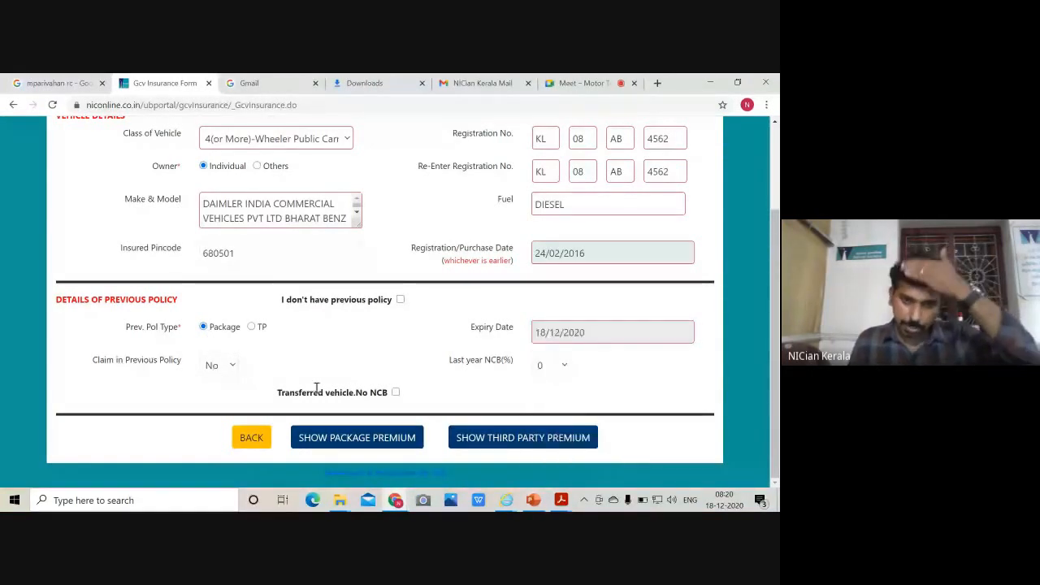
{"action": "left_click", "coordinate": [551, 365]}
{"action": "left_click", "coordinate": [544, 398]}
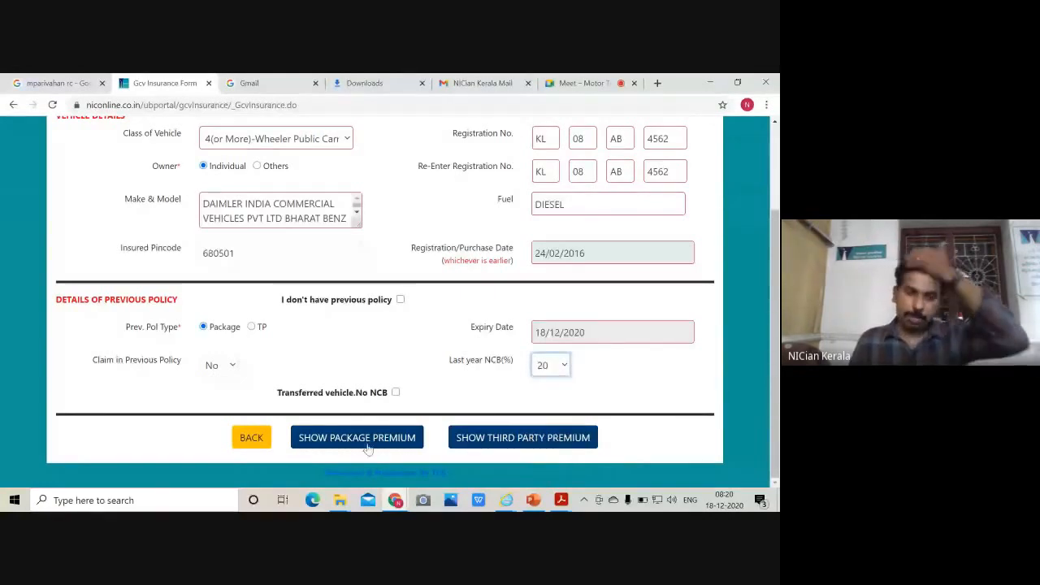
{"action": "left_click", "coordinate": [367, 440]}
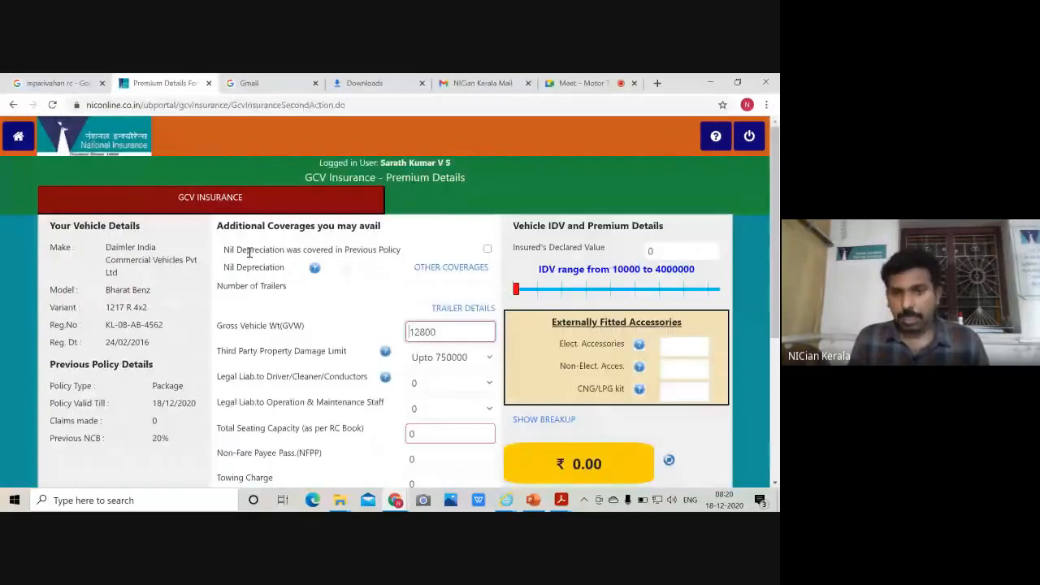
Enter declared value 1500000, confirm prior Nil Depreciation, and add Nil Depreciation cover (₹70,523.00)
{"action": "left_click", "coordinate": [489, 250]}
{"action": "left_click", "coordinate": [483, 260]}
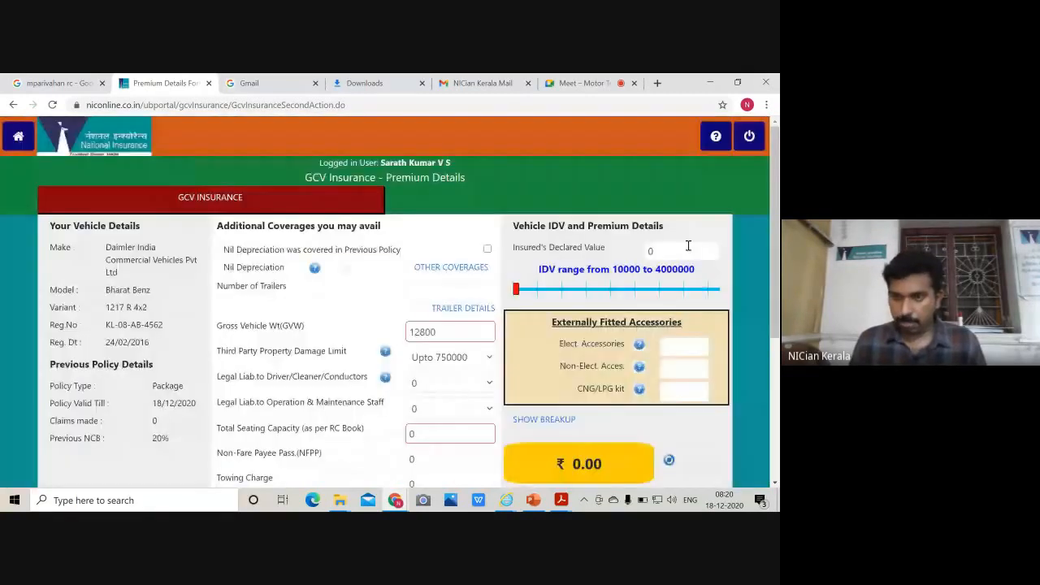
{"action": "left_click", "coordinate": [689, 248]}
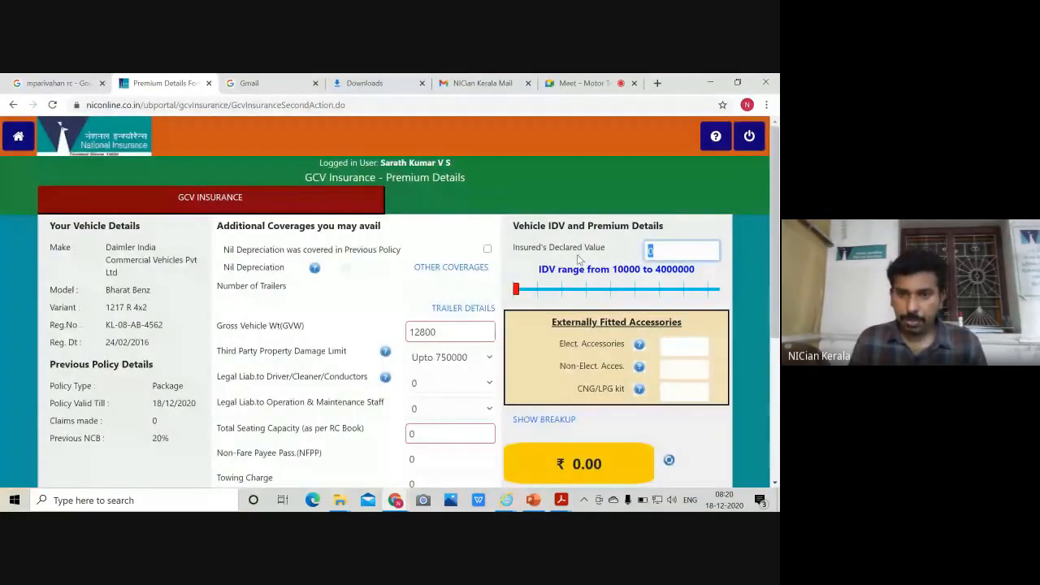
{"action": "type", "text": "150000"}
{"action": "left_click", "coordinate": [490, 248]}
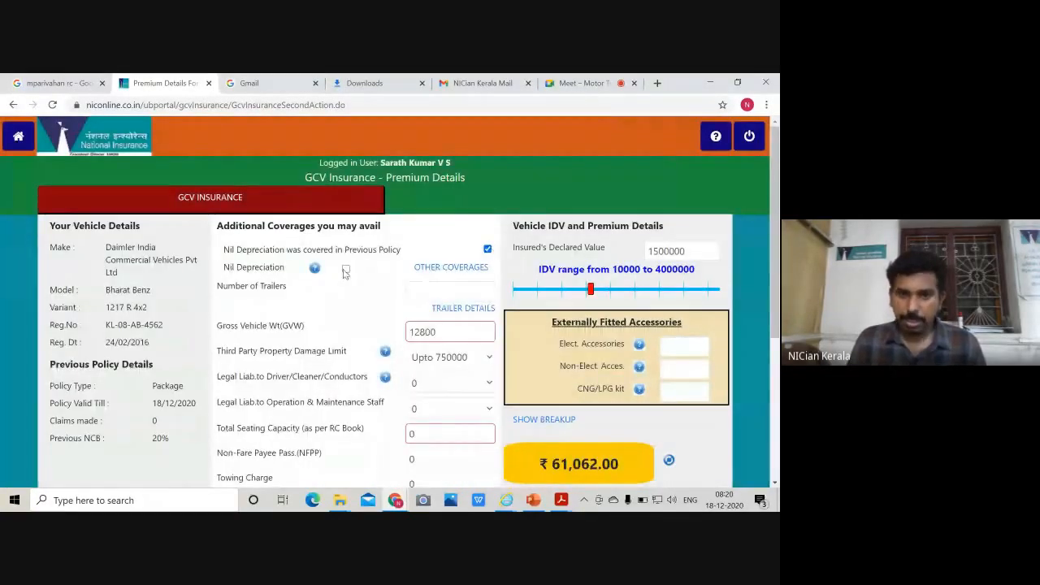
{"action": "left_click", "coordinate": [345, 270]}
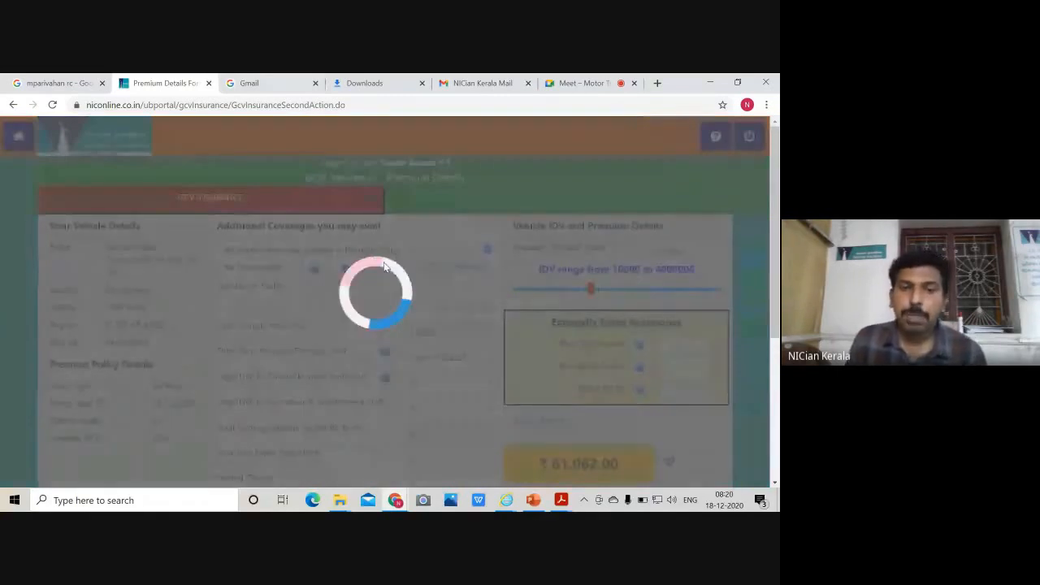
{"action": "scroll", "coordinate": [385, 267], "scroll_direction": "down", "scroll_amount": 1}
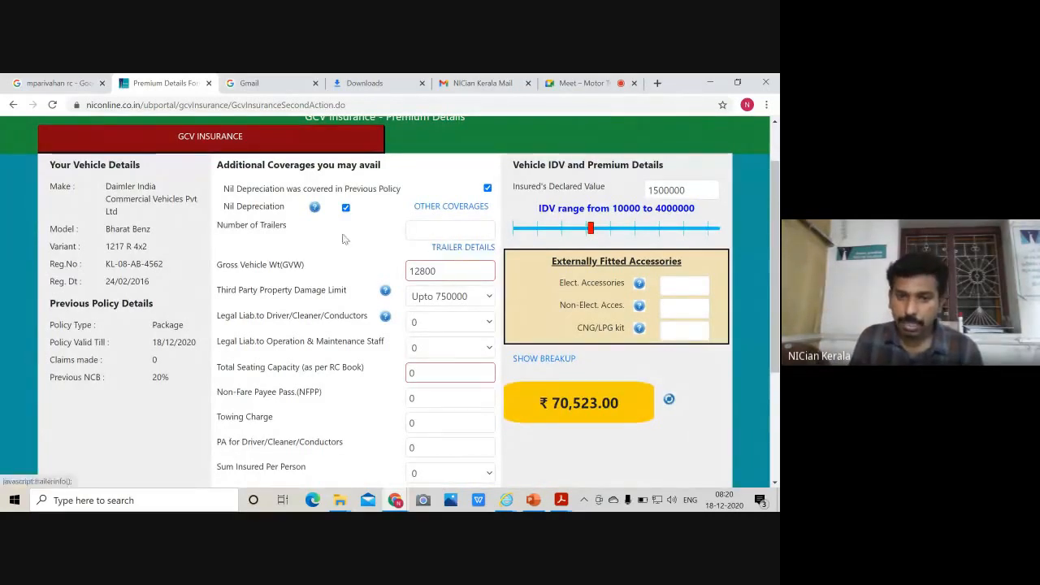
Dismiss the trailer not-allowed alert and change gross vehicle weight from 12800 to 25000
{"action": "left_click", "coordinate": [472, 252]}
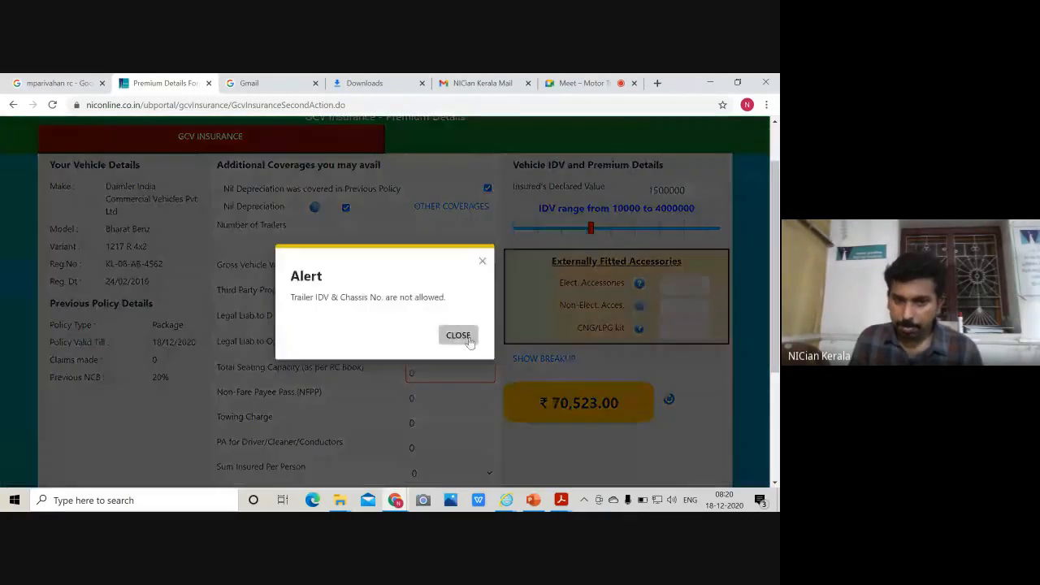
{"action": "left_click", "coordinate": [480, 261]}
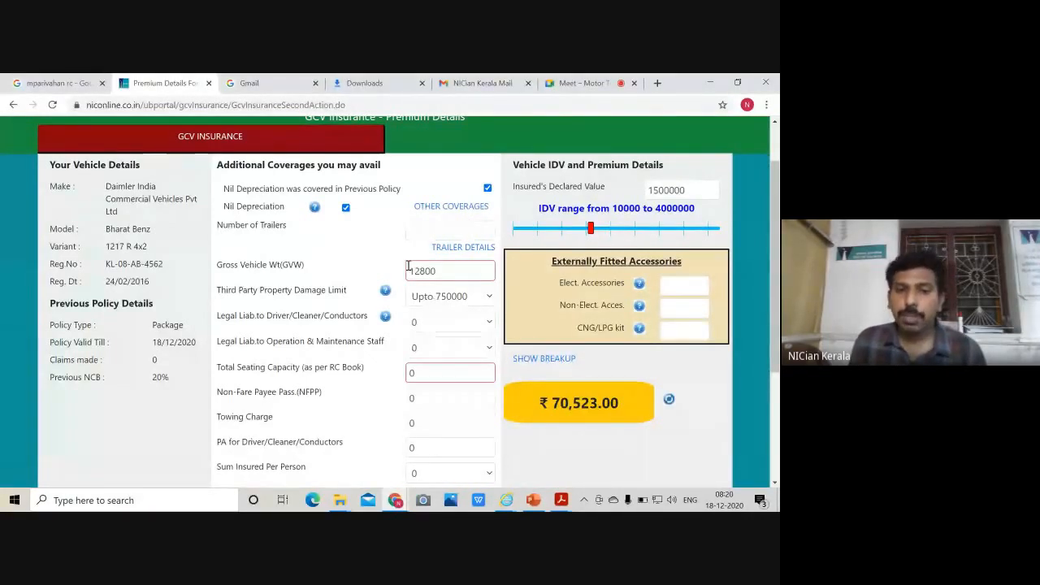
{"action": "left_click", "coordinate": [462, 271]}
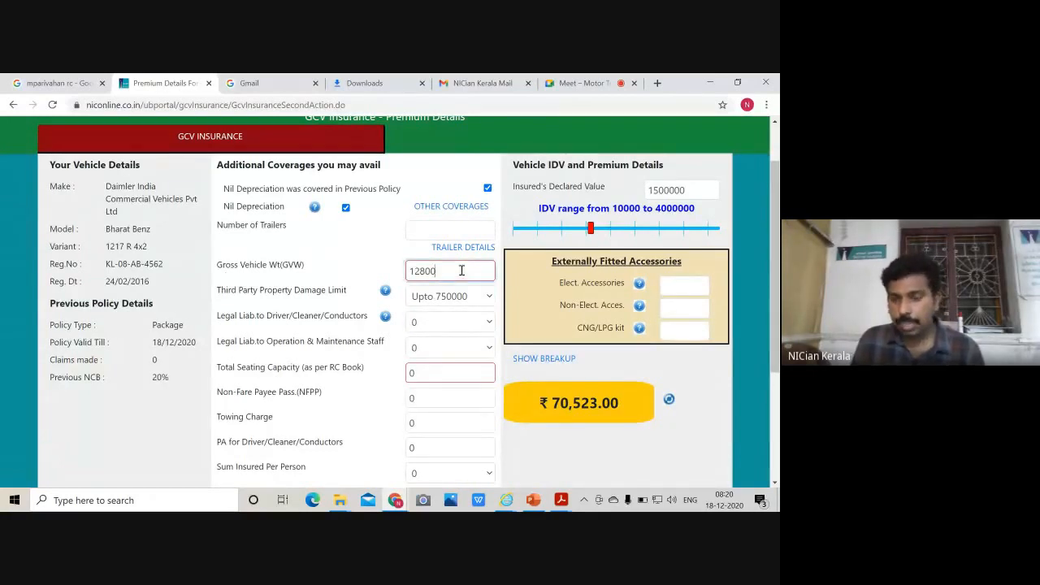
{"action": "left_click_drag", "start_coordinate": [456, 271], "coordinate": [406, 271]}
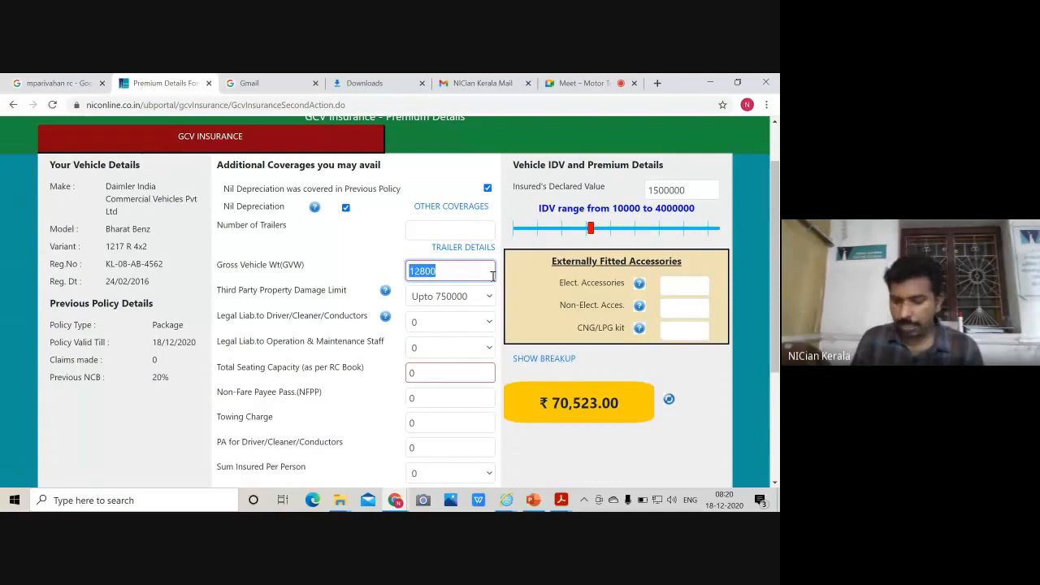
{"action": "key", "text": "BackSpace"}
{"action": "type", "text": "25"}
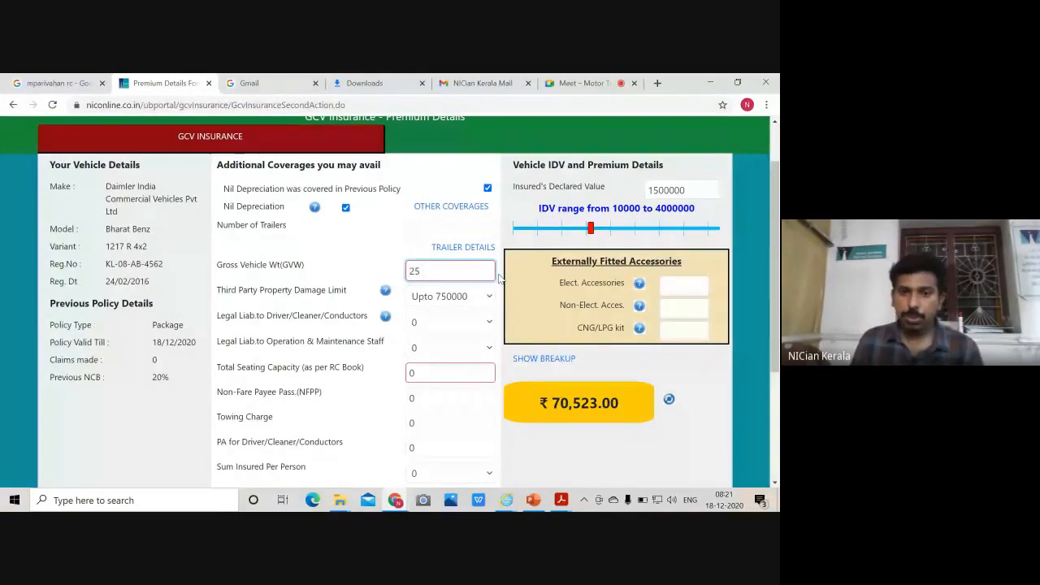
{"action": "type", "text": "000"}
{"action": "left_click", "coordinate": [398, 272]}
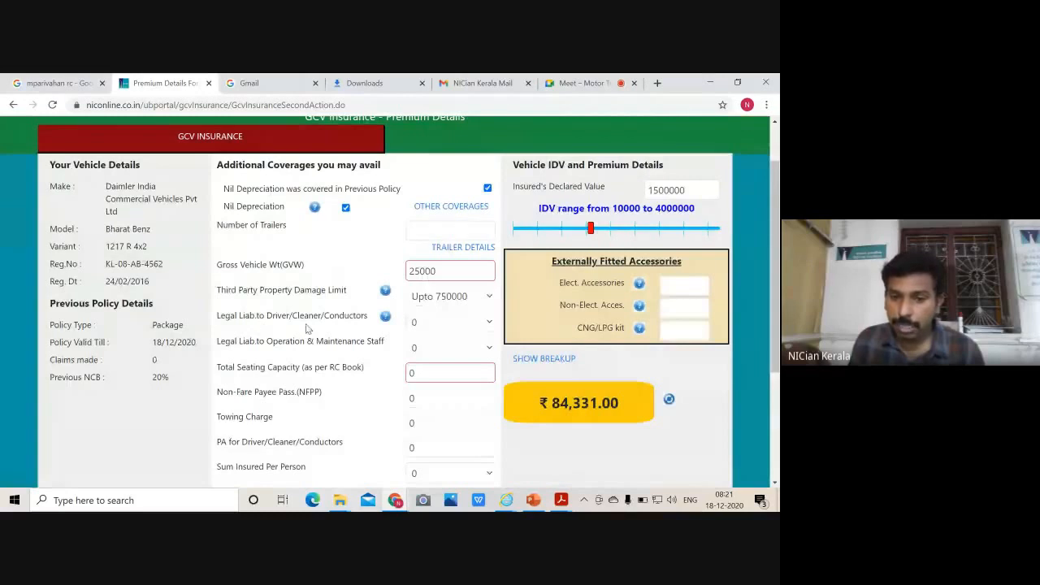
Set driver legal liability to 1, then reopen GOODS RC.pdf from the HH folder
{"action": "left_click", "coordinate": [428, 325]}
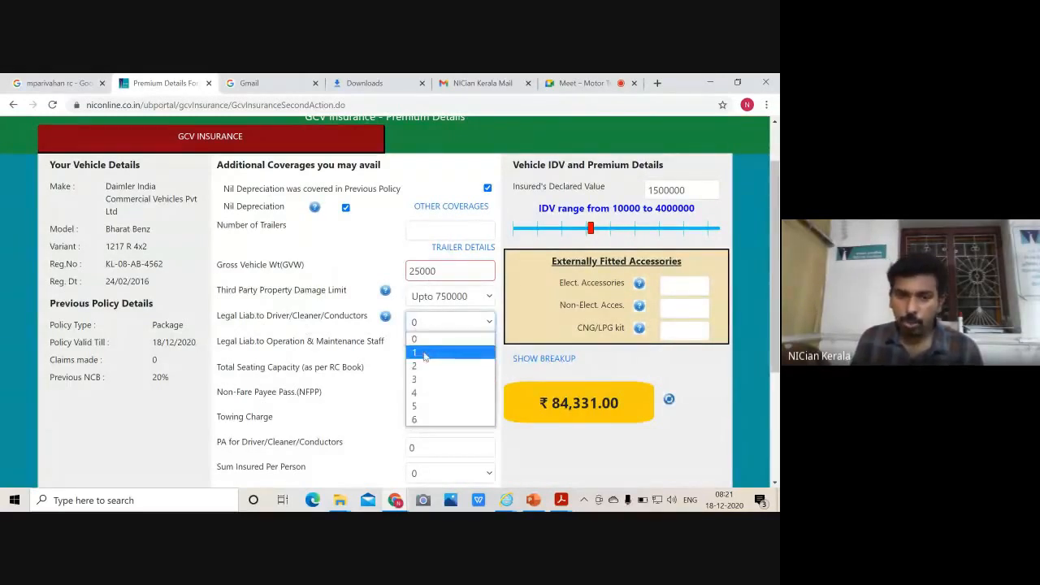
{"action": "left_click", "coordinate": [424, 353]}
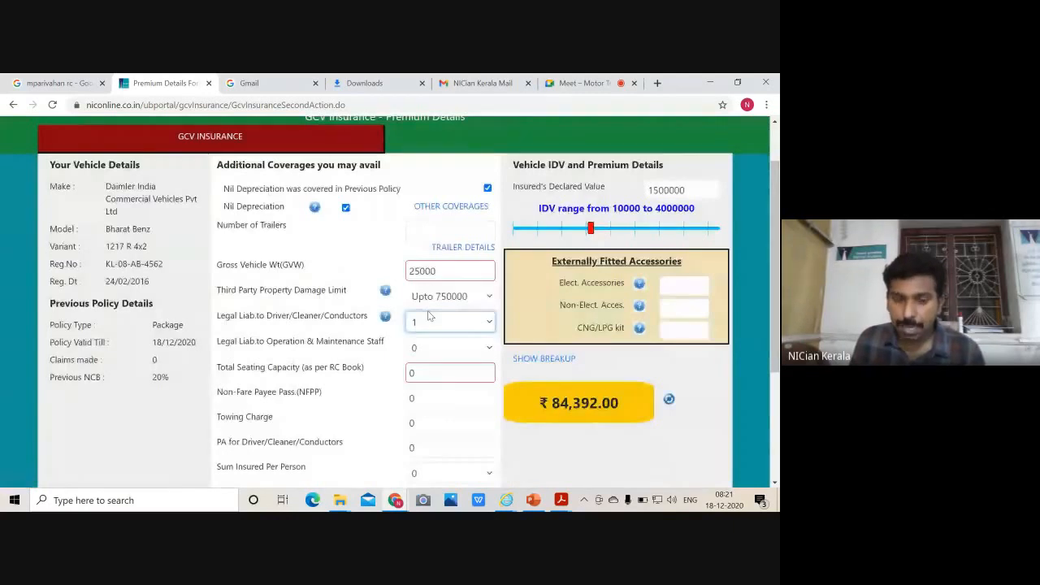
{"action": "scroll", "coordinate": [253, 240], "scroll_direction": "down", "scroll_amount": 2}
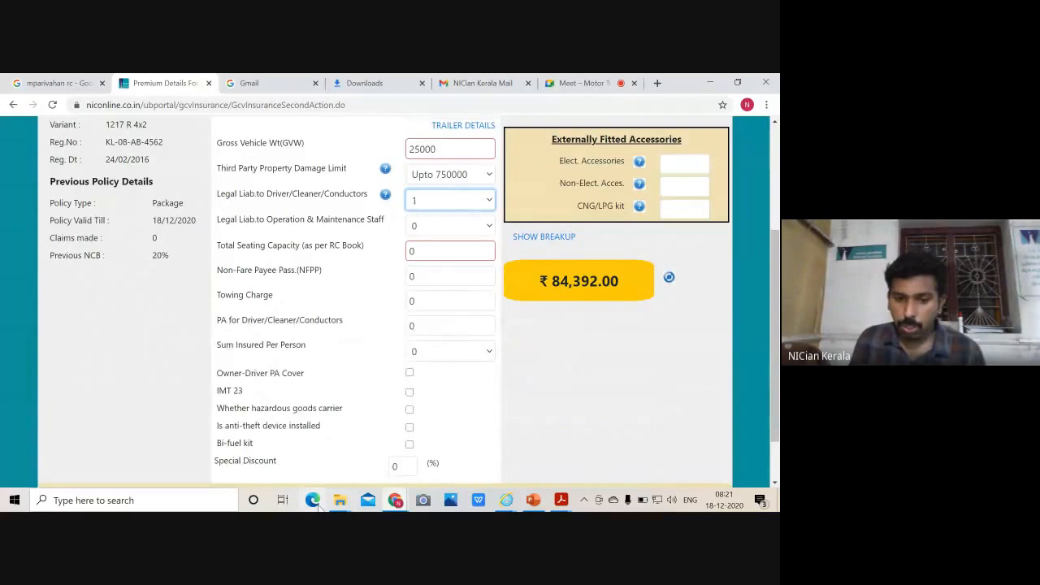
{"action": "mouse_move", "coordinate": [348, 498]}
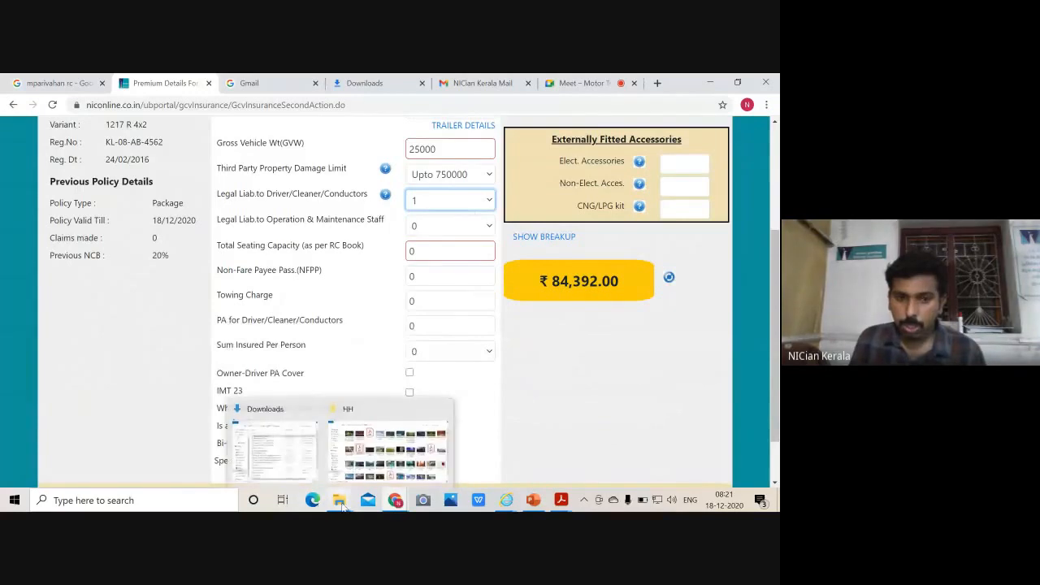
{"action": "left_click", "coordinate": [389, 461]}
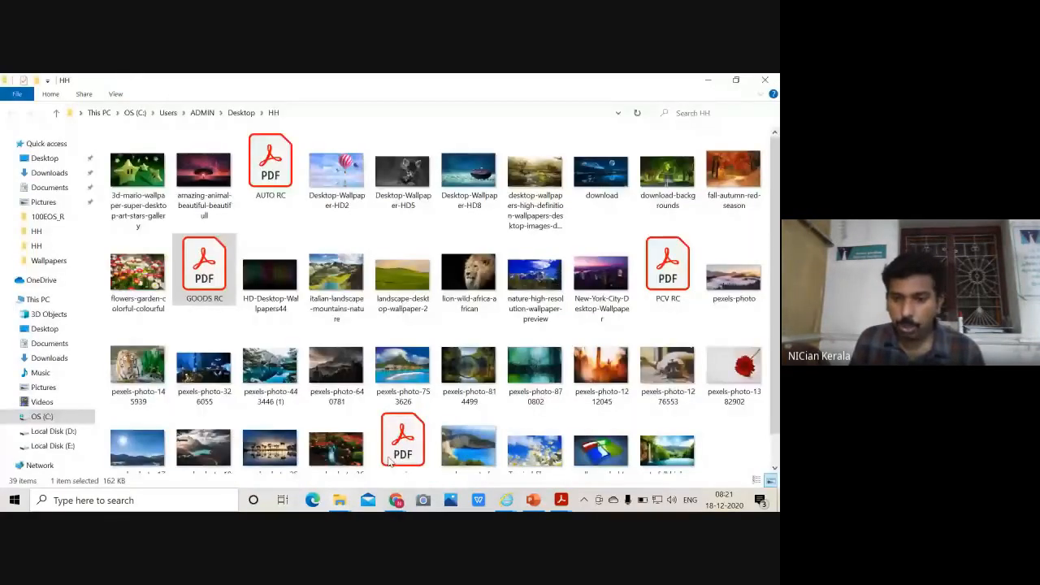
{"action": "double_click", "coordinate": [214, 280]}
{"action": "scroll", "coordinate": [306, 457], "scroll_direction": "down", "scroll_amount": 1}
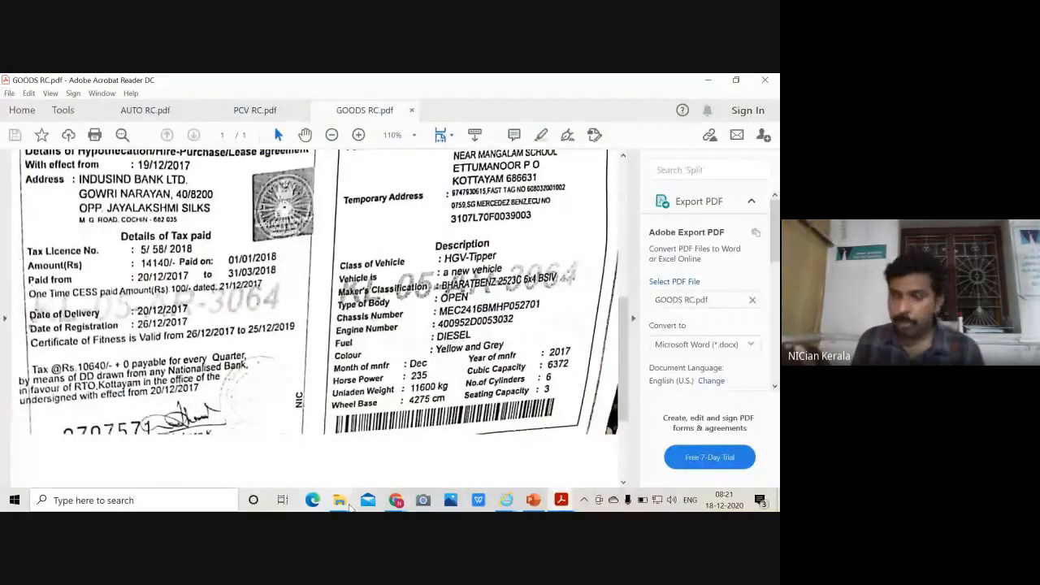
Go back from the GOODS RC certificate to the NIC premium form in Chrome
{"action": "mouse_move", "coordinate": [396, 499]}
{"action": "left_click", "coordinate": [342, 464]}
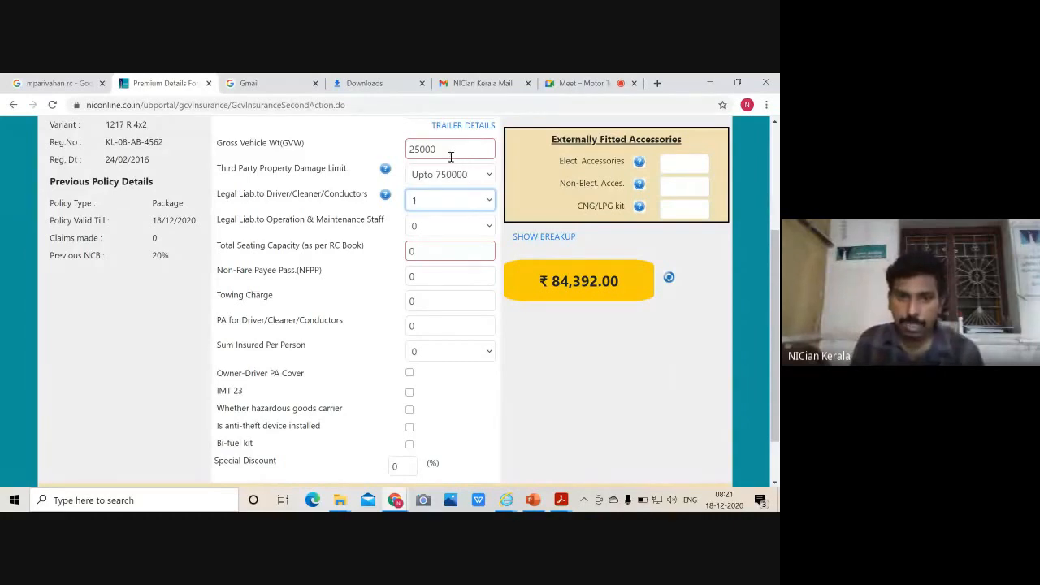
Change the total seating capacity from 0 to 3
{"action": "left_click", "coordinate": [438, 251]}
{"action": "key", "text": "BackSpace"}
{"action": "type", "text": "3"}
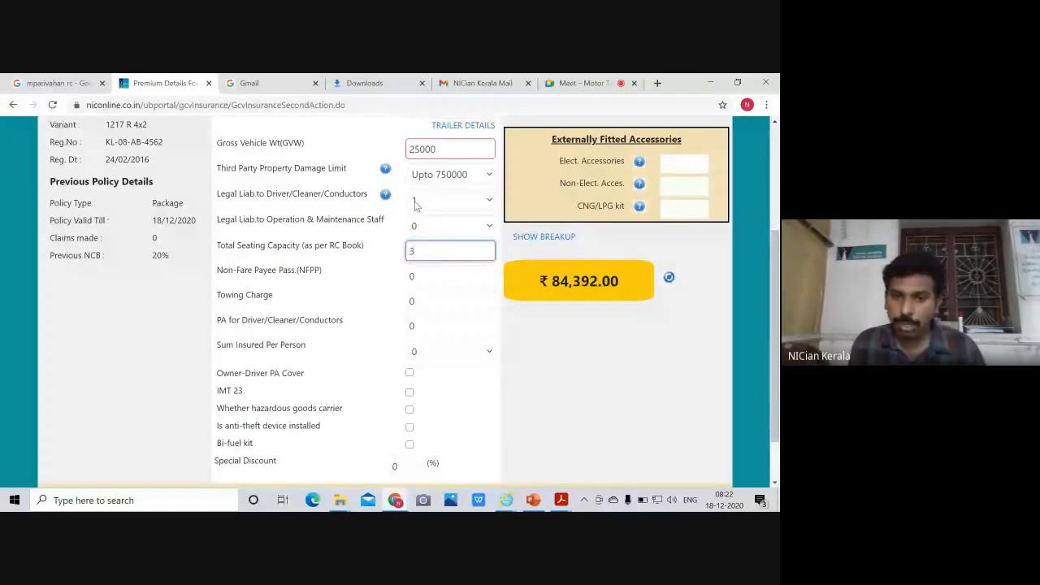
Set legal liability to two driver/cleaners and briefly try seating capacity 2
{"action": "left_click", "coordinate": [456, 204]}
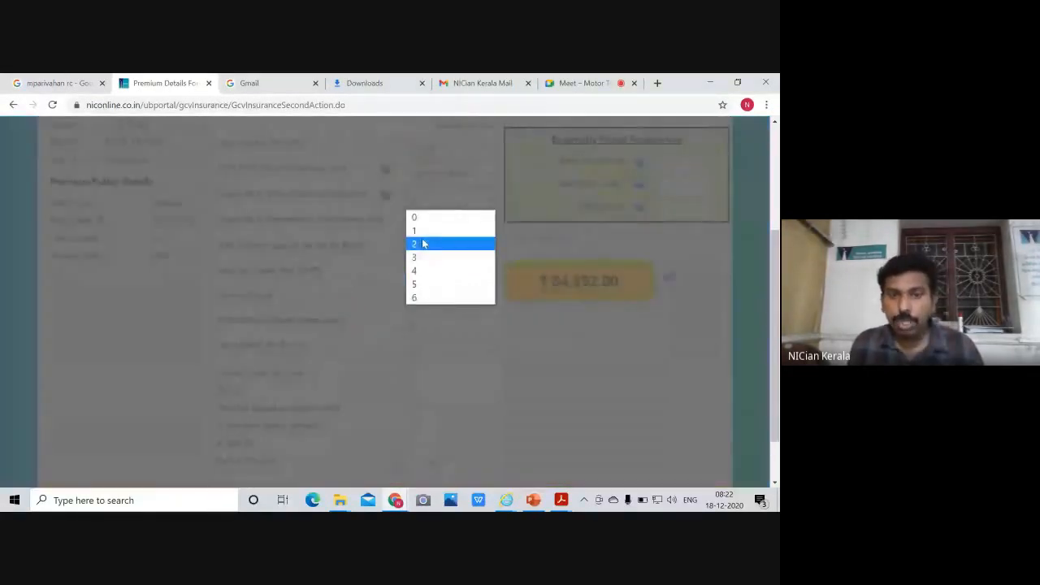
{"action": "left_click", "coordinate": [422, 244]}
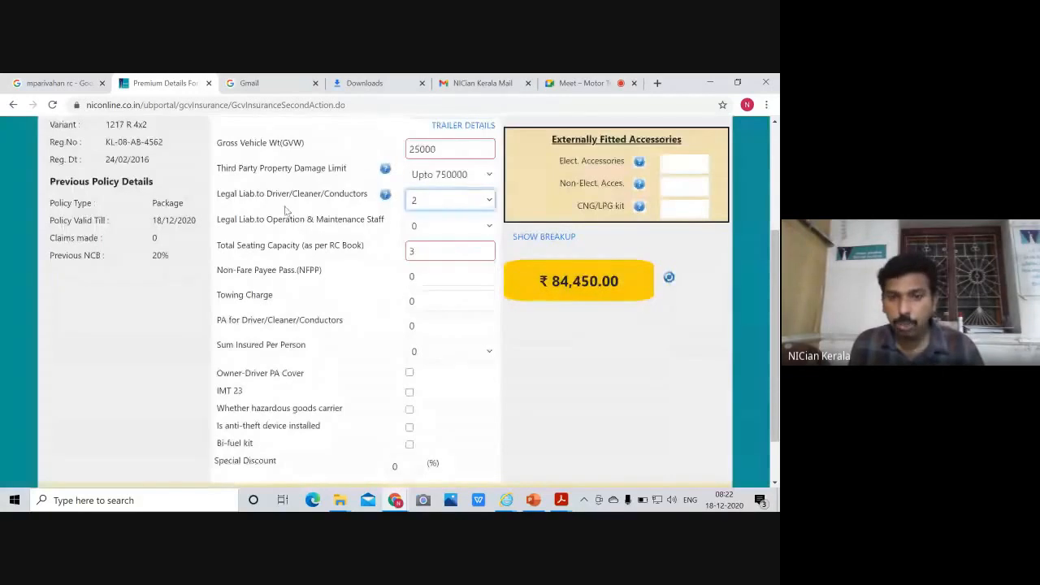
{"action": "double_click", "coordinate": [424, 252]}
{"action": "type", "text": "2"}
{"action": "left_click", "coordinate": [517, 251]}
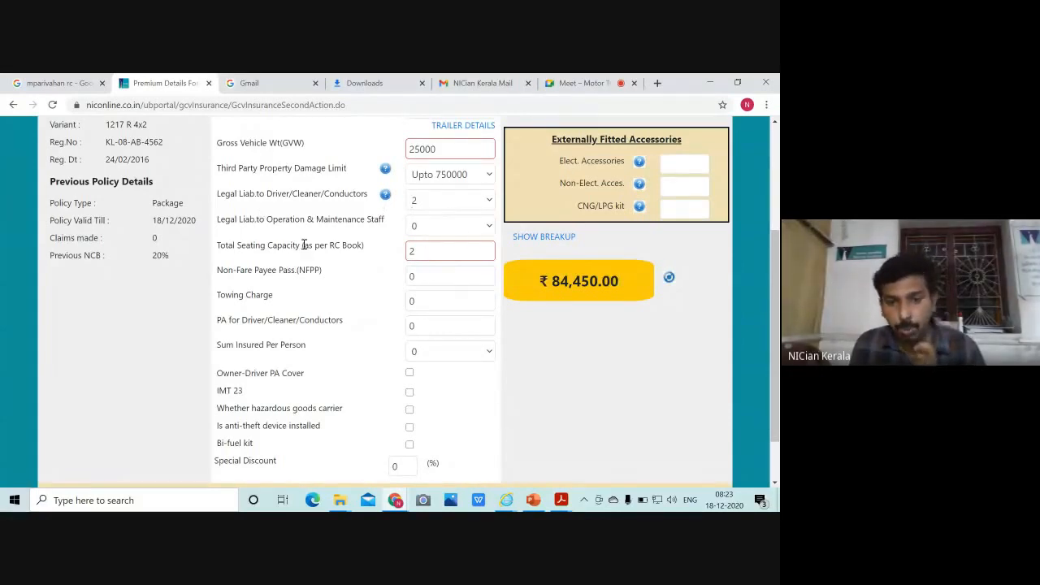
Restore seating capacity to 3 and enter 1 non-fare paying passenger
{"action": "double_click", "coordinate": [422, 249]}
{"action": "type", "text": "3"}
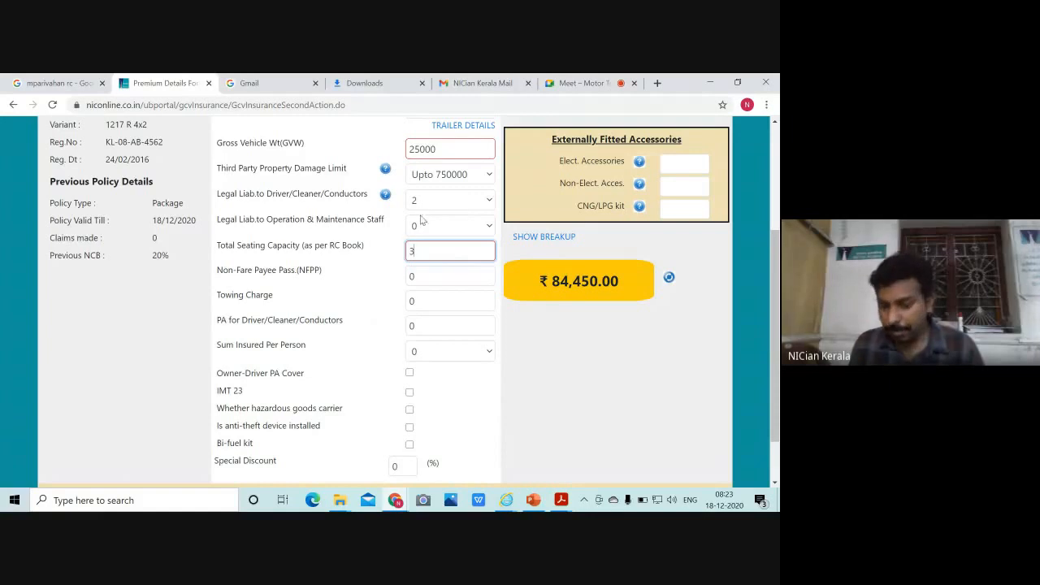
{"action": "key", "text": "Tab"}
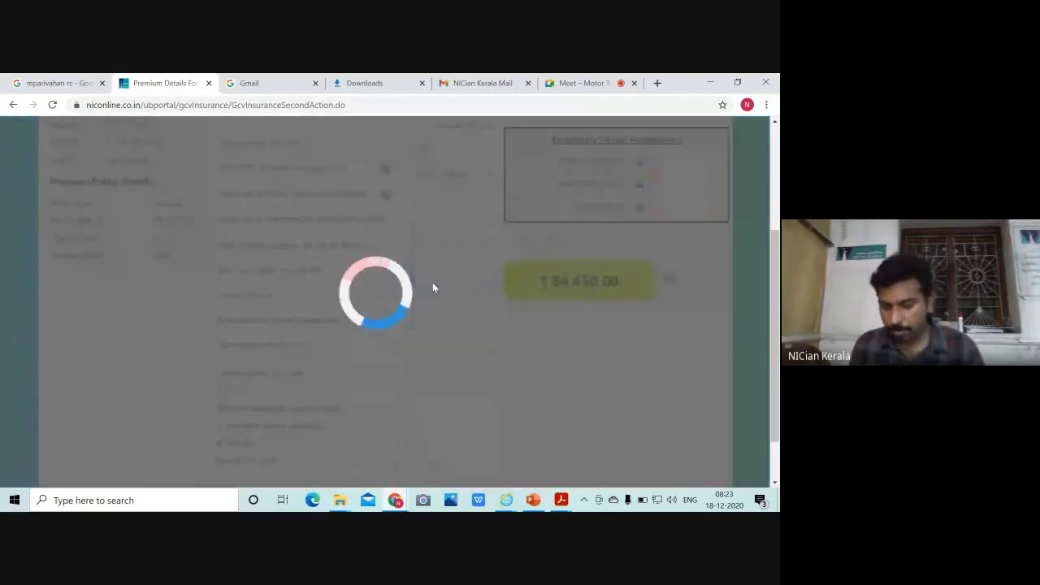
{"action": "type", "text": "1"}
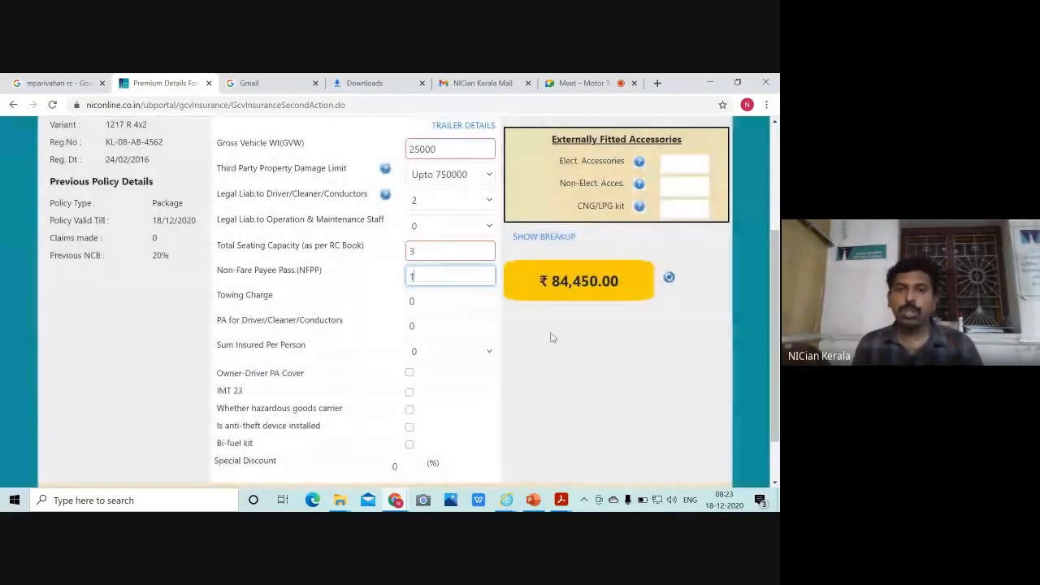
{"action": "left_click", "coordinate": [567, 344]}
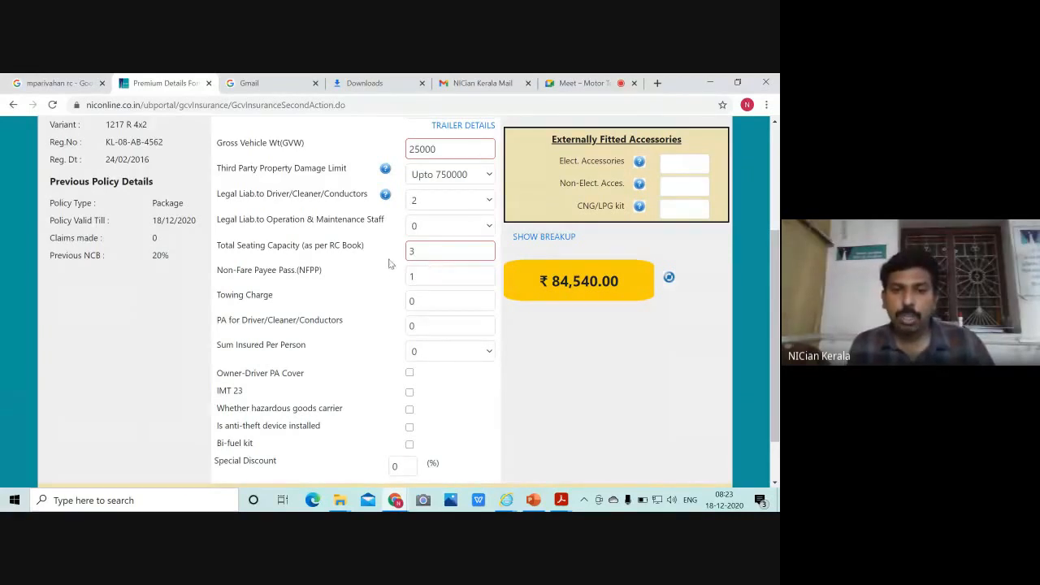
Set the towing charge to 1000, correcting a mistyped 10000 first entry
{"action": "scroll", "coordinate": [390, 264], "scroll_direction": "down", "scroll_amount": 1}
{"action": "scroll", "coordinate": [388, 263], "scroll_direction": "down", "scroll_amount": 1}
{"action": "left_click", "coordinate": [429, 237]}
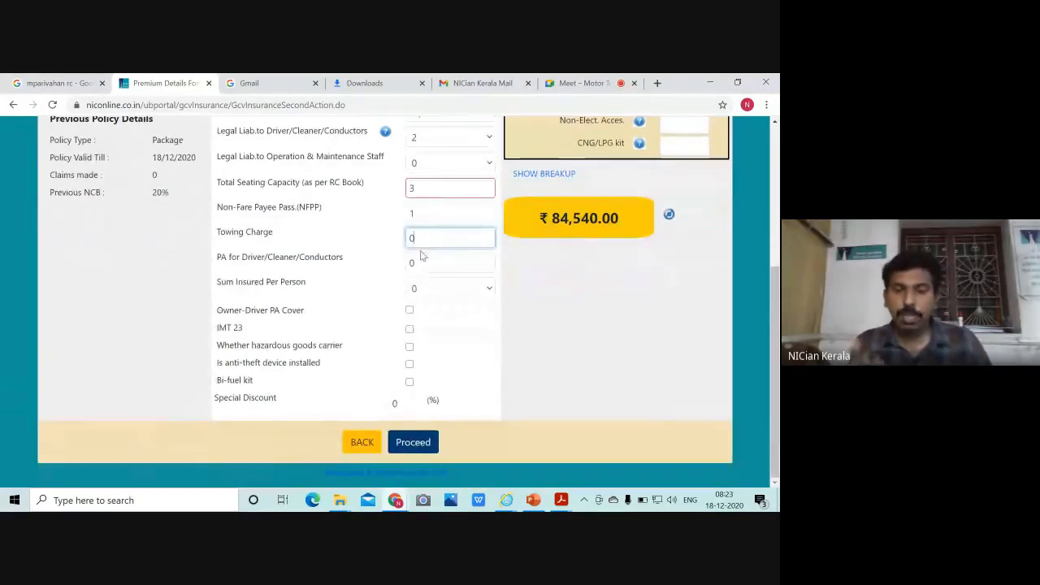
{"action": "key", "text": "BackSpace"}
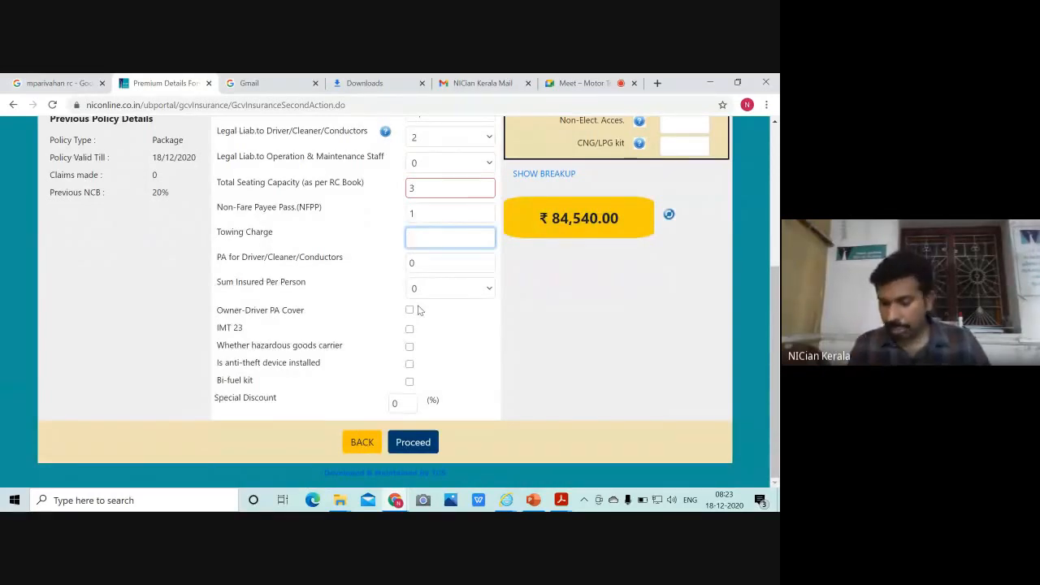
{"action": "type", "text": "10000"}
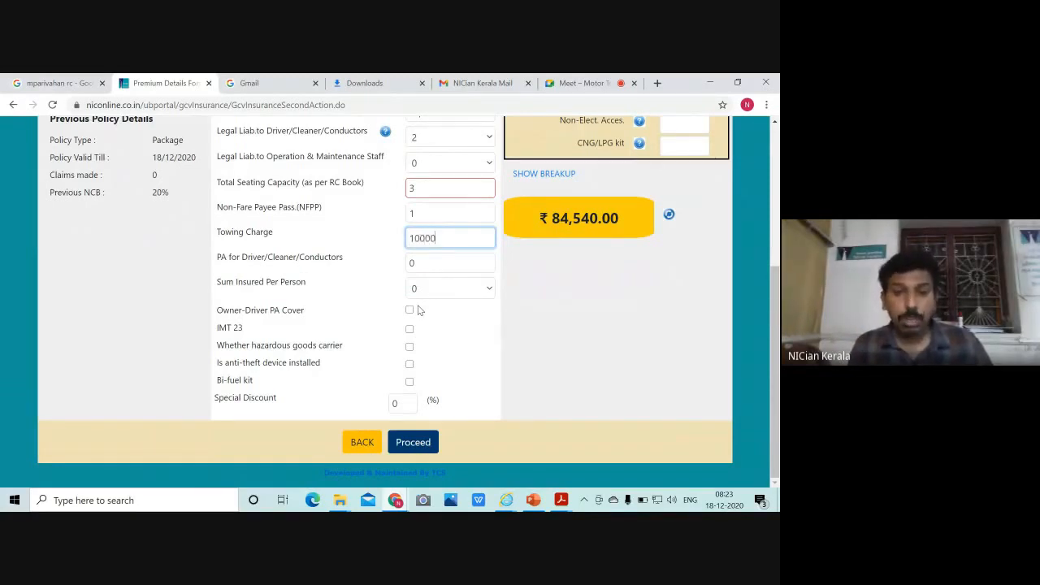
{"action": "left_click", "coordinate": [619, 317]}
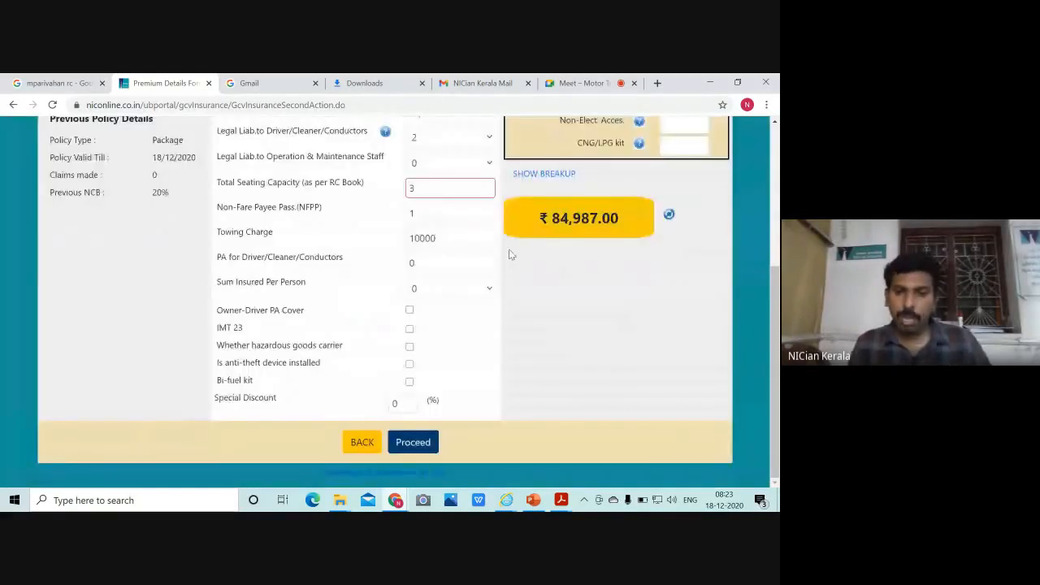
{"action": "left_click", "coordinate": [452, 240]}
{"action": "key", "text": "BackSpace"}
{"action": "key", "text": "BackSpace"}
{"action": "key", "text": "BackSpace"}
{"action": "key", "text": "BackSpace"}
{"action": "key", "text": "BackSpace"}
{"action": "type", "text": "1000"}
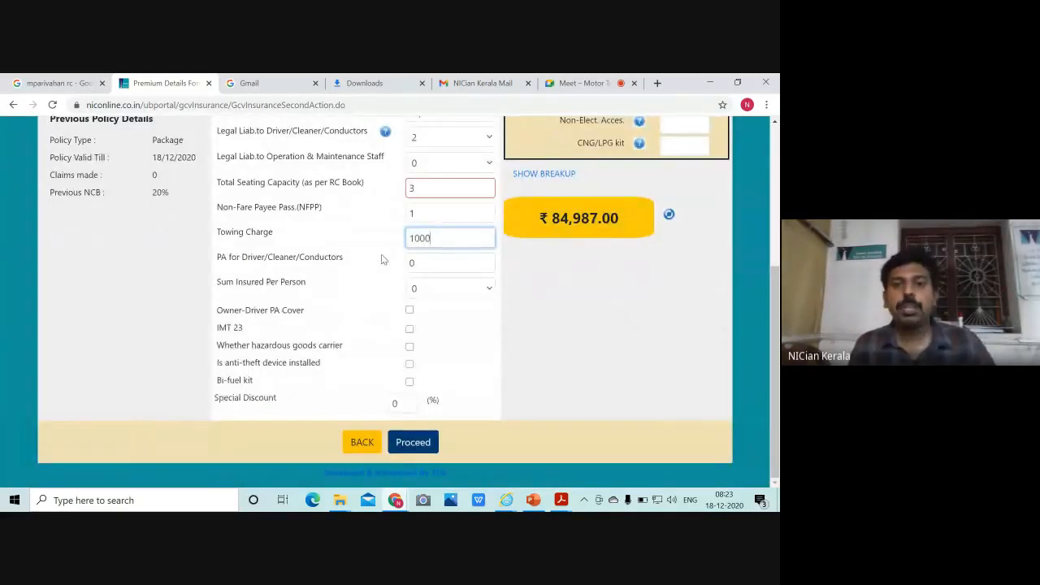
{"action": "left_click", "coordinate": [576, 296]}
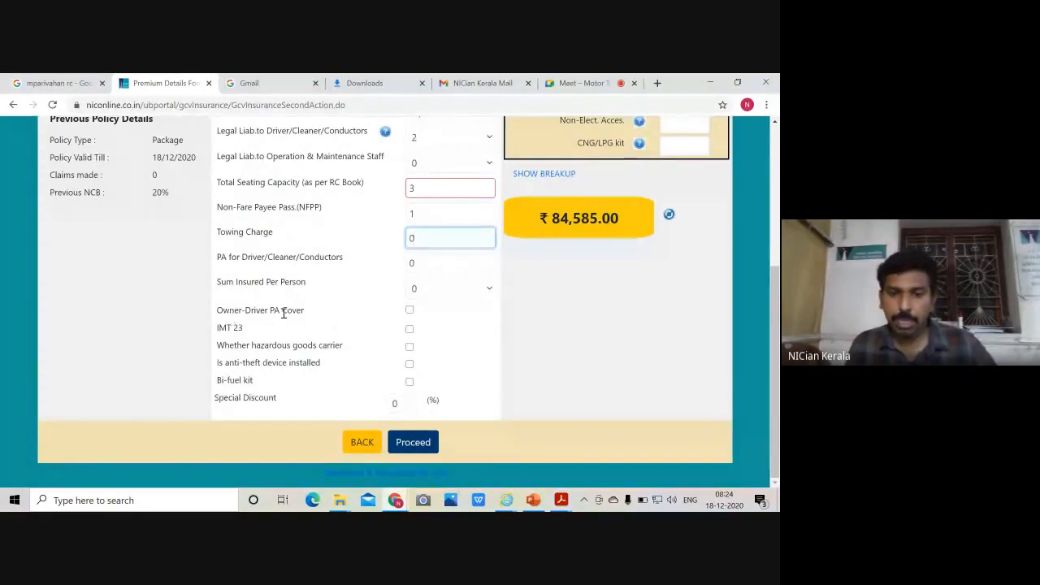
Add Owner-Driver PA Cover and IMT 23 cover to the policy
{"action": "left_click", "coordinate": [410, 310]}
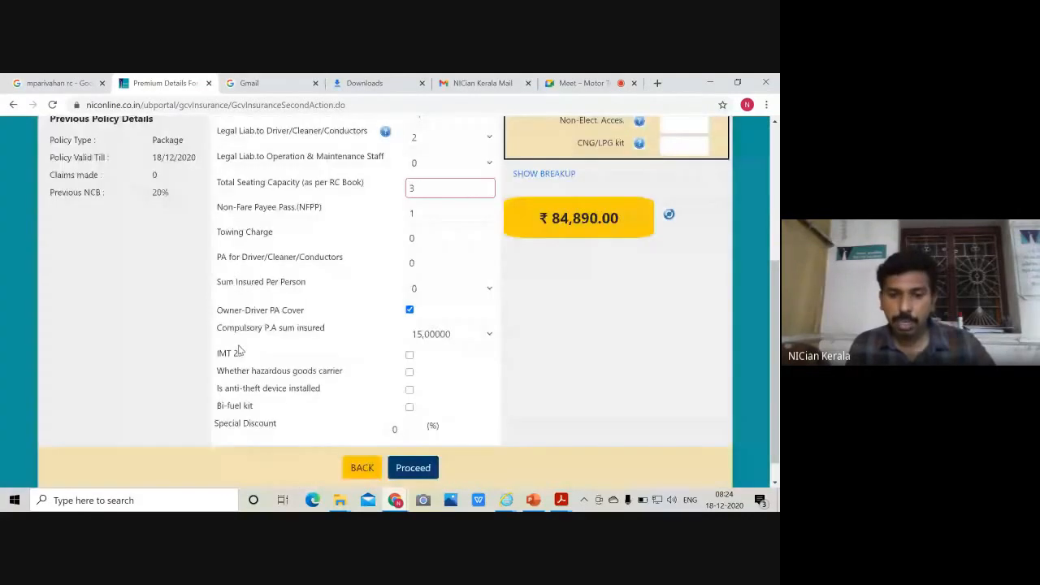
{"action": "left_click", "coordinate": [410, 356]}
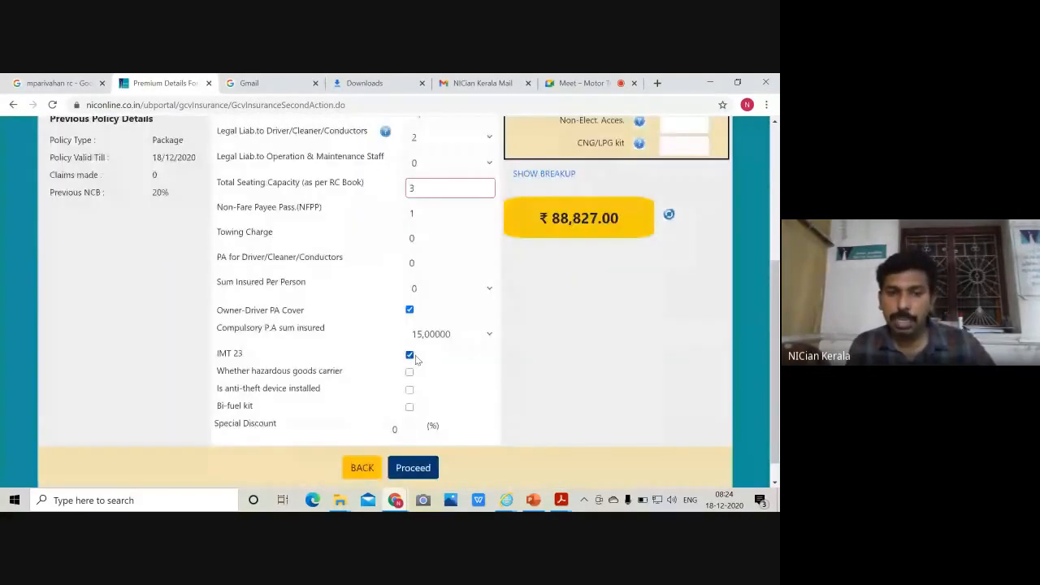
{"action": "scroll", "coordinate": [504, 360], "scroll_direction": "up", "scroll_amount": 2}
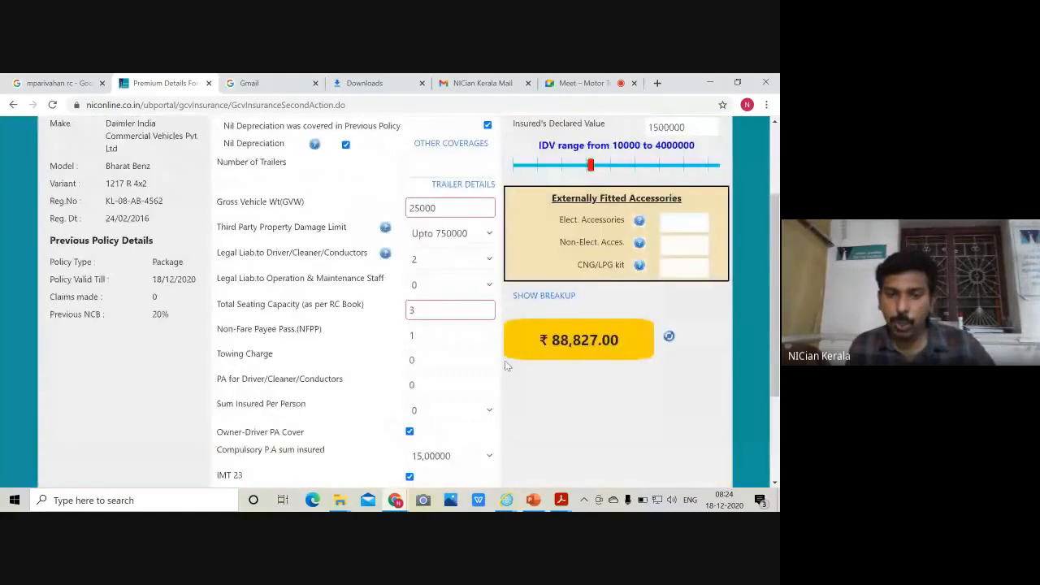
{"action": "scroll", "coordinate": [505, 360], "scroll_direction": "up", "scroll_amount": 2}
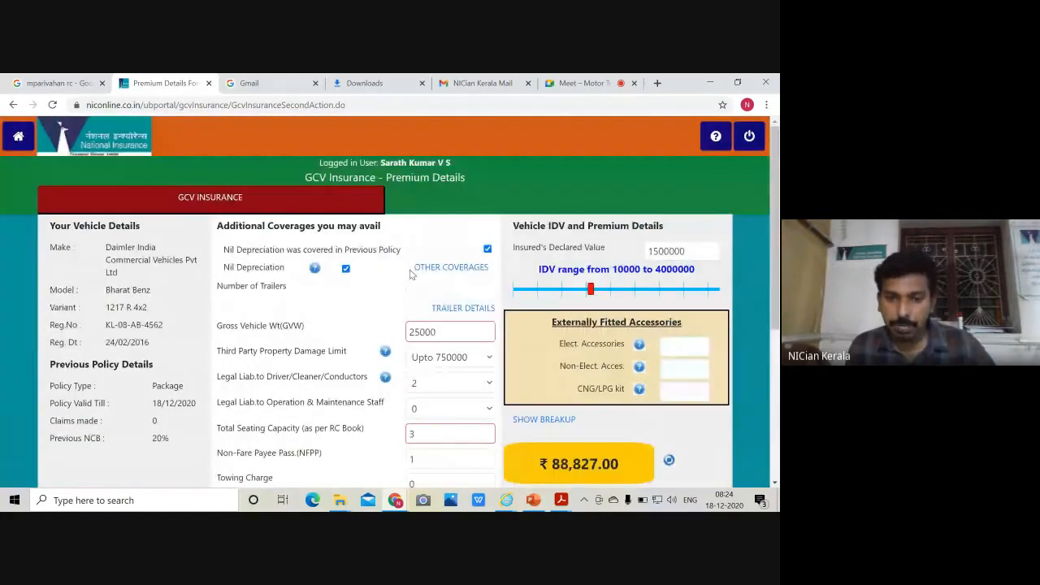
{"action": "scroll", "coordinate": [411, 275], "scroll_direction": "down", "scroll_amount": 1}
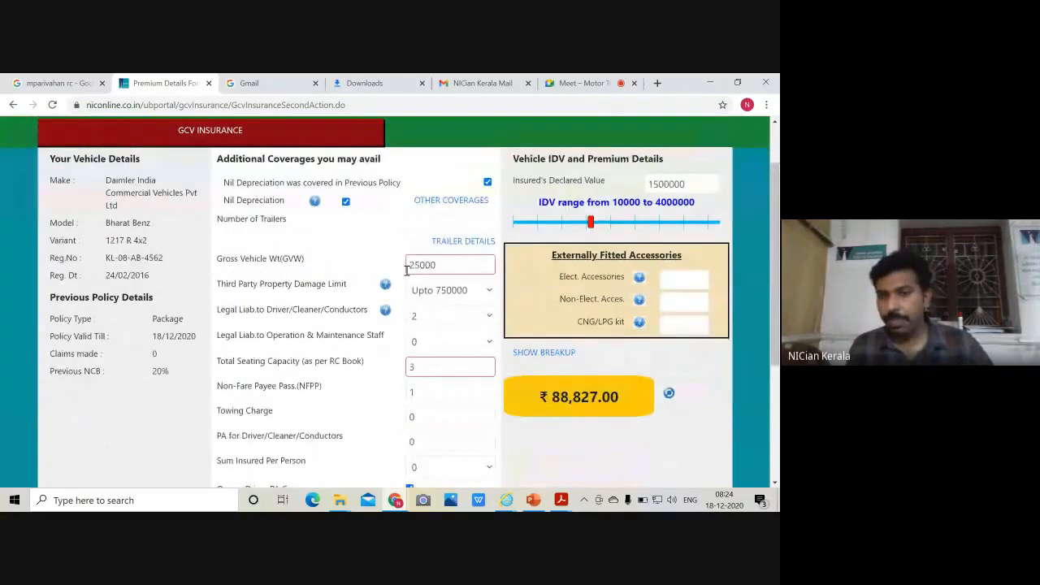
{"action": "scroll", "coordinate": [402, 301], "scroll_direction": "down", "scroll_amount": 2}
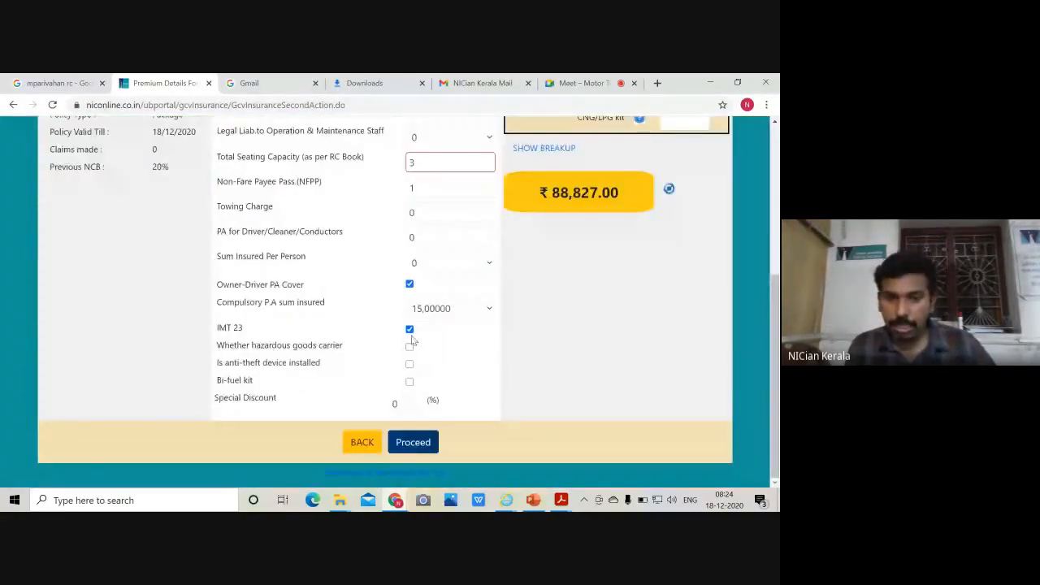
Remove IMT 23 cover temporarily to compare the premium
{"action": "left_click", "coordinate": [410, 330]}
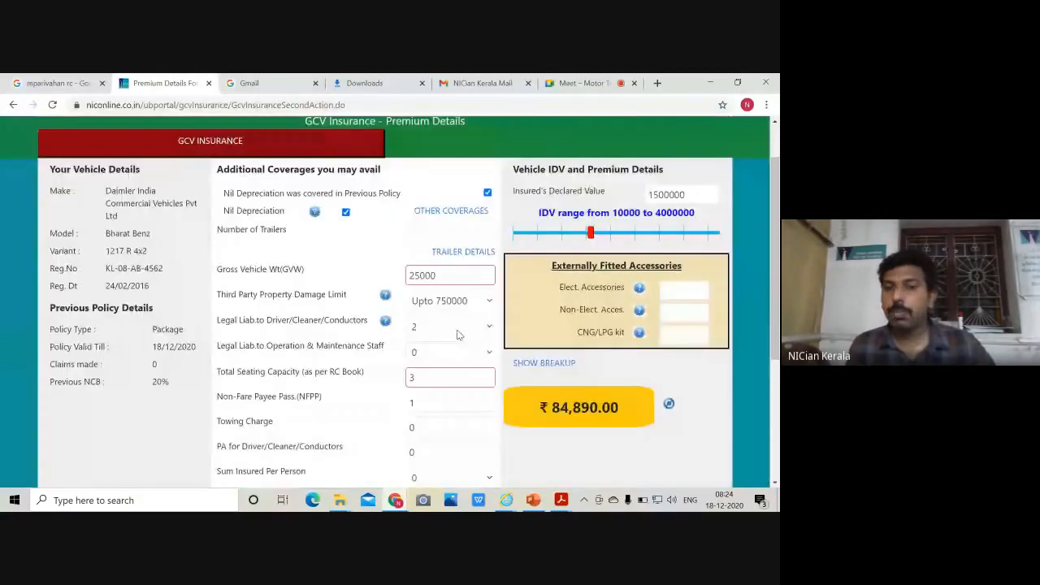
{"action": "scroll", "coordinate": [445, 247], "scroll_direction": "up", "scroll_amount": 1}
{"action": "scroll", "coordinate": [443, 248], "scroll_direction": "down", "scroll_amount": 3}
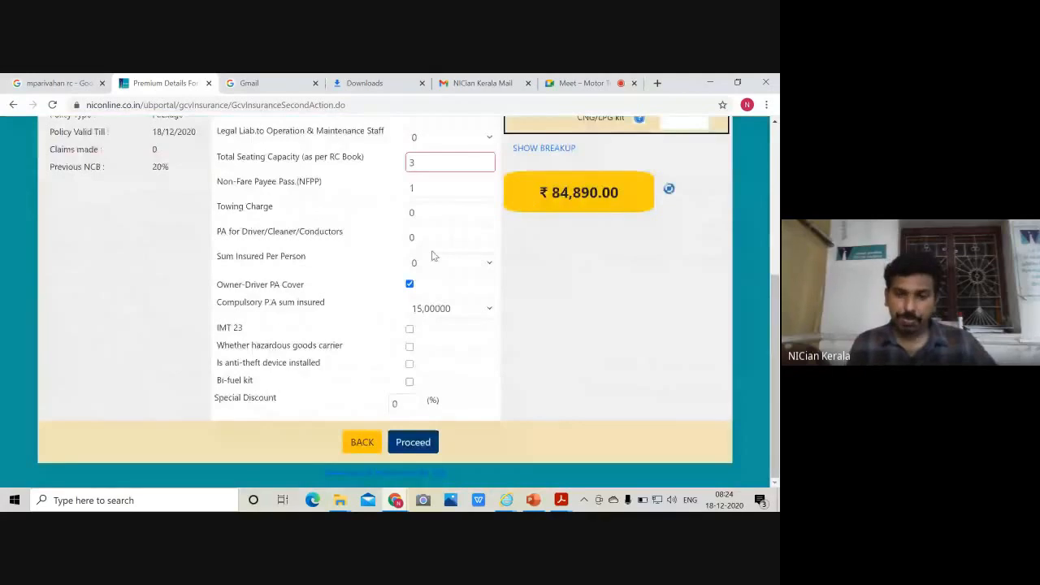
{"action": "scroll", "coordinate": [433, 256], "scroll_direction": "up", "scroll_amount": 2}
{"action": "scroll", "coordinate": [423, 272], "scroll_direction": "up", "scroll_amount": 1}
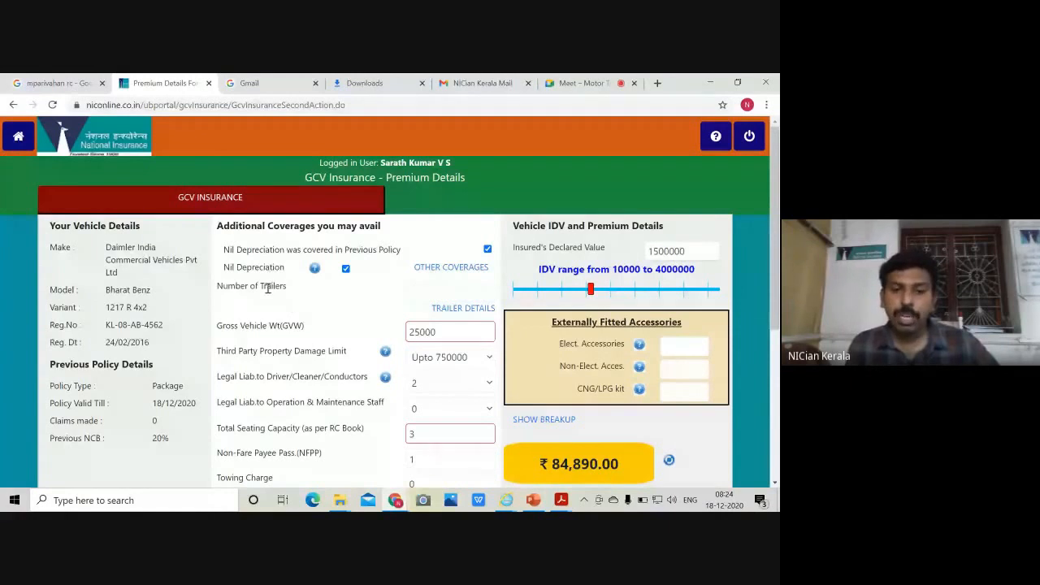
{"action": "scroll", "coordinate": [268, 288], "scroll_direction": "down", "scroll_amount": 3}
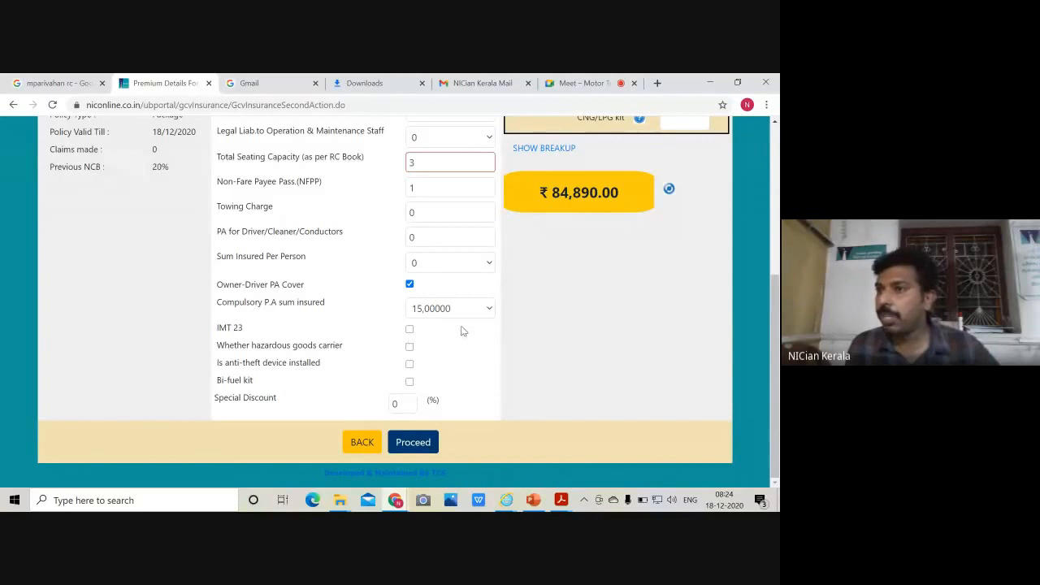
{"action": "scroll", "coordinate": [453, 318], "scroll_direction": "up", "scroll_amount": 2}
{"action": "scroll", "coordinate": [433, 237], "scroll_direction": "up", "scroll_amount": 1}
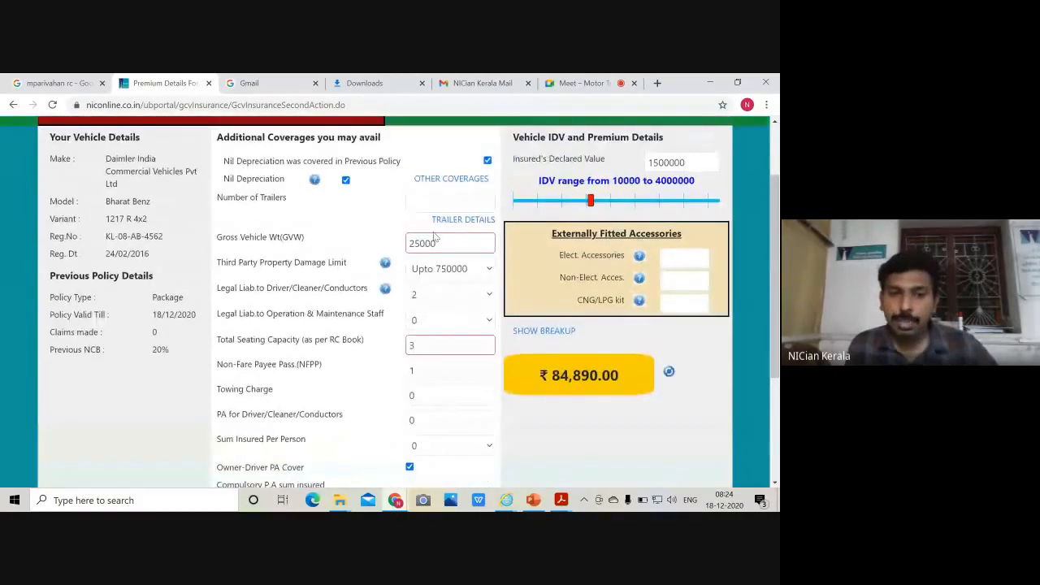
{"action": "scroll", "coordinate": [427, 276], "scroll_direction": "down", "scroll_amount": 2}
{"action": "scroll", "coordinate": [426, 252], "scroll_direction": "up", "scroll_amount": 3}
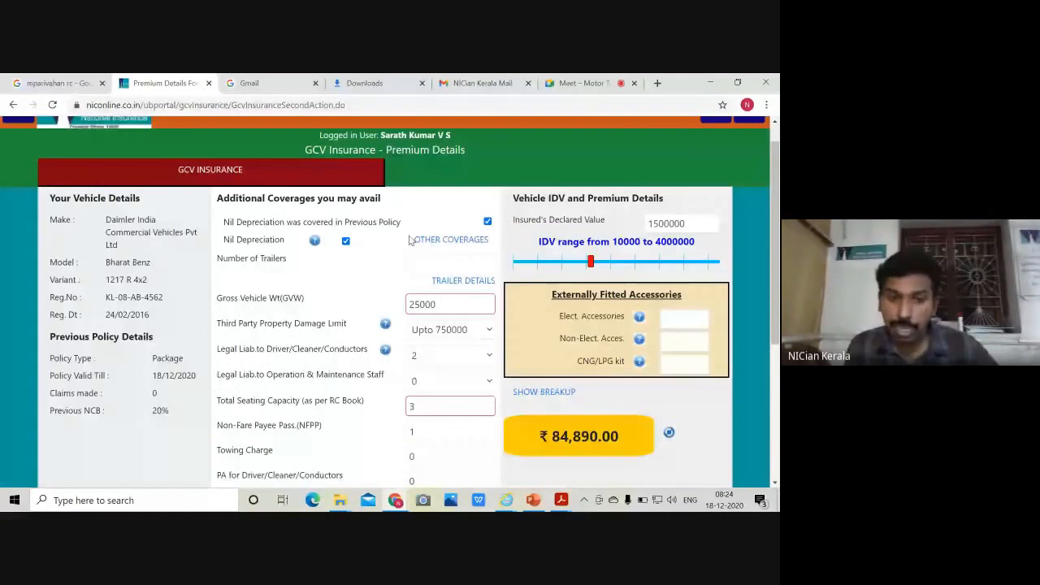
{"action": "scroll", "coordinate": [419, 242], "scroll_direction": "down", "scroll_amount": 3}
Re-include IMT 23 cover, bringing the premium to ₹88,827.00
{"action": "left_click", "coordinate": [410, 330]}
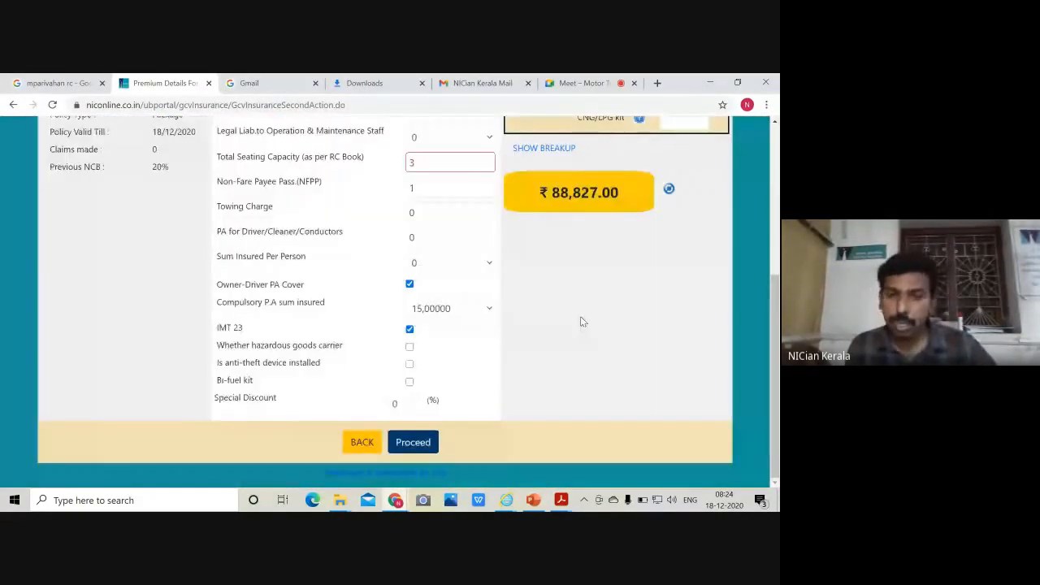
{"action": "scroll", "coordinate": [407, 196], "scroll_direction": "up", "scroll_amount": 3}
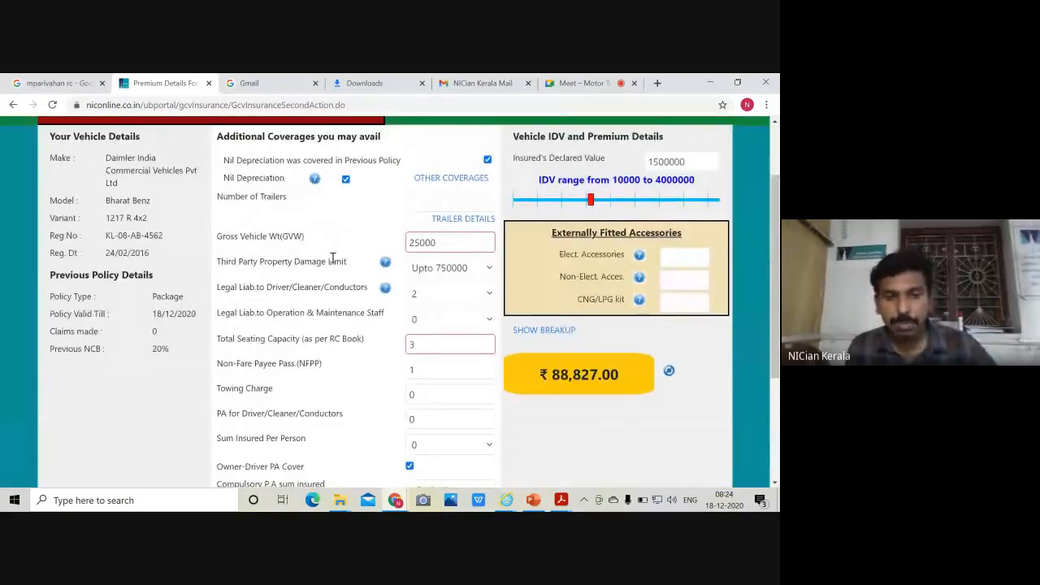
{"action": "scroll", "coordinate": [332, 260], "scroll_direction": "down", "scroll_amount": 3}
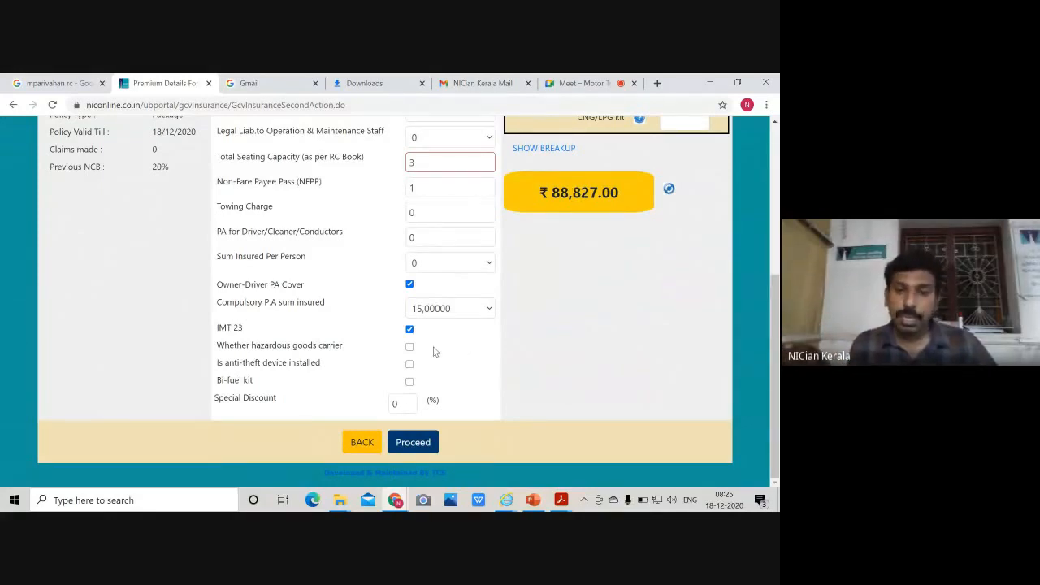
{"action": "scroll", "coordinate": [434, 351], "scroll_direction": "up", "scroll_amount": 1}
{"action": "scroll", "coordinate": [430, 351], "scroll_direction": "up", "scroll_amount": 2}
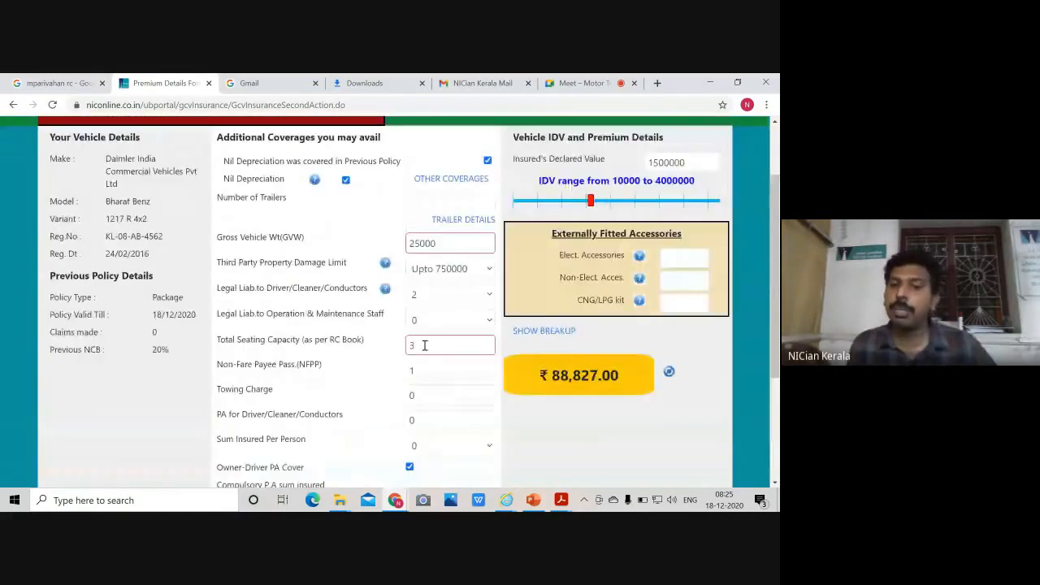
{"action": "scroll", "coordinate": [433, 279], "scroll_direction": "down", "scroll_amount": 3}
{"action": "scroll", "coordinate": [419, 325], "scroll_direction": "down", "scroll_amount": 1}
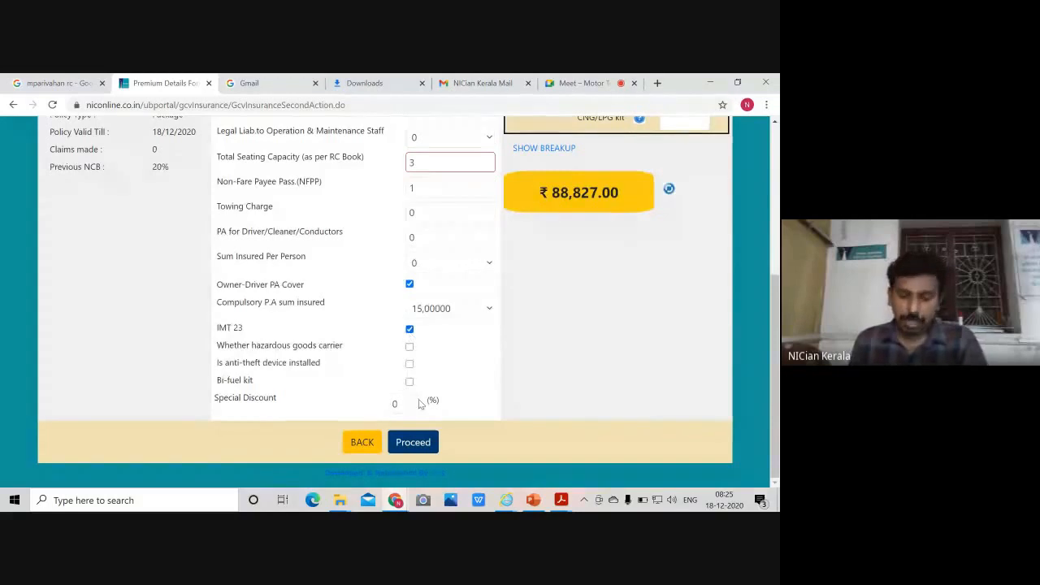
{"action": "left_click", "coordinate": [412, 402]}
Replace the 0 Special Discount with 50% and trigger a premium recalculation
{"action": "key", "text": "BackSpace"}
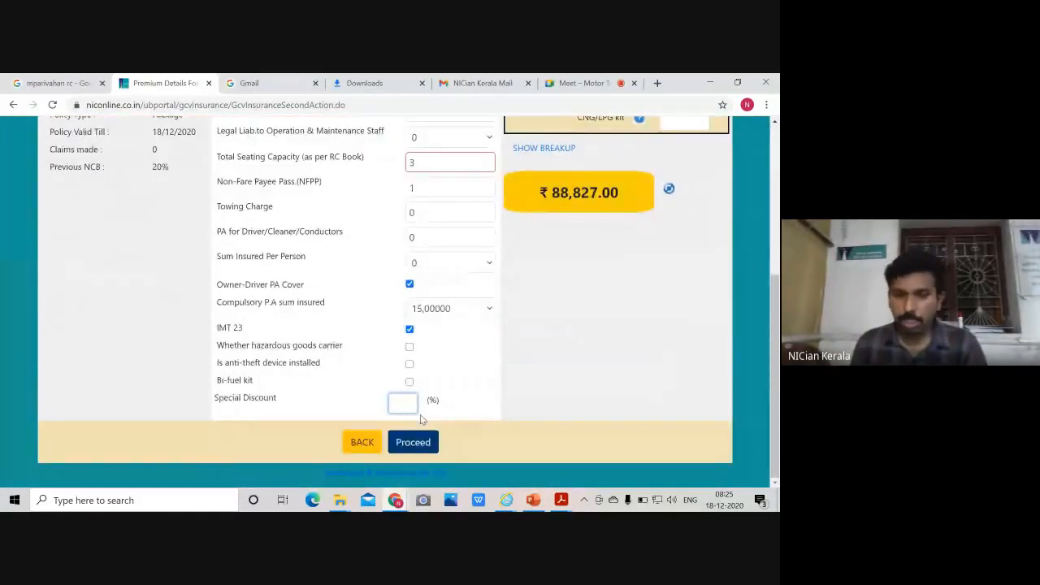
{"action": "type", "text": "50"}
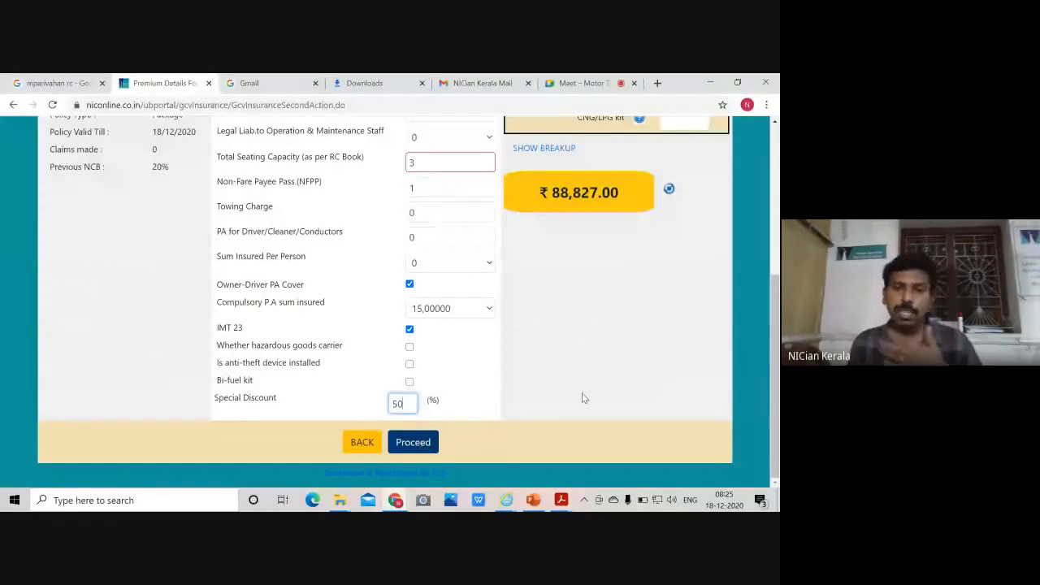
{"action": "scroll", "coordinate": [578, 394], "scroll_direction": "up", "scroll_amount": 3}
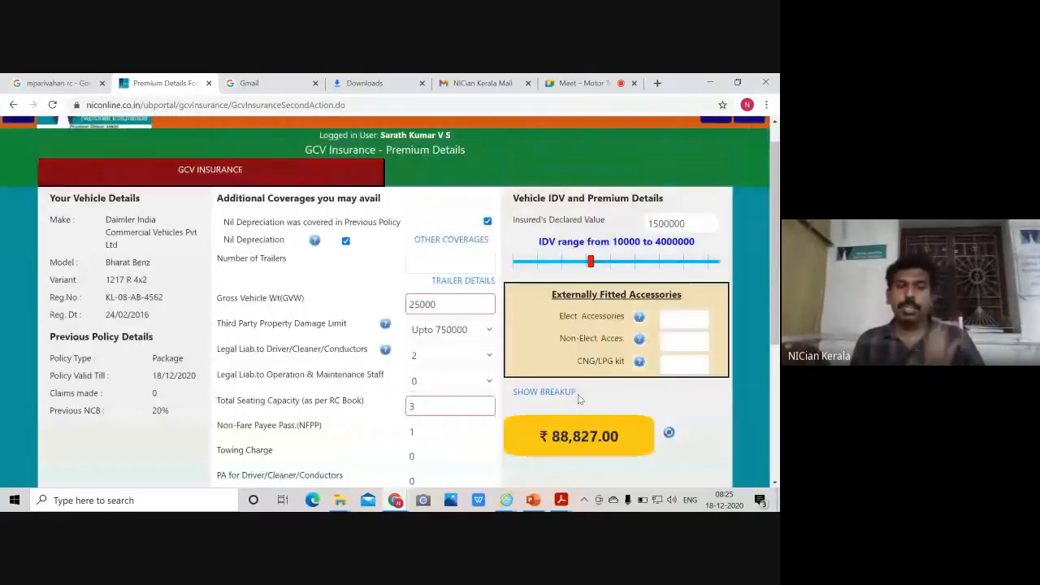
{"action": "scroll", "coordinate": [578, 394], "scroll_direction": "down", "scroll_amount": 3}
{"action": "scroll", "coordinate": [561, 379], "scroll_direction": "up", "scroll_amount": 4}
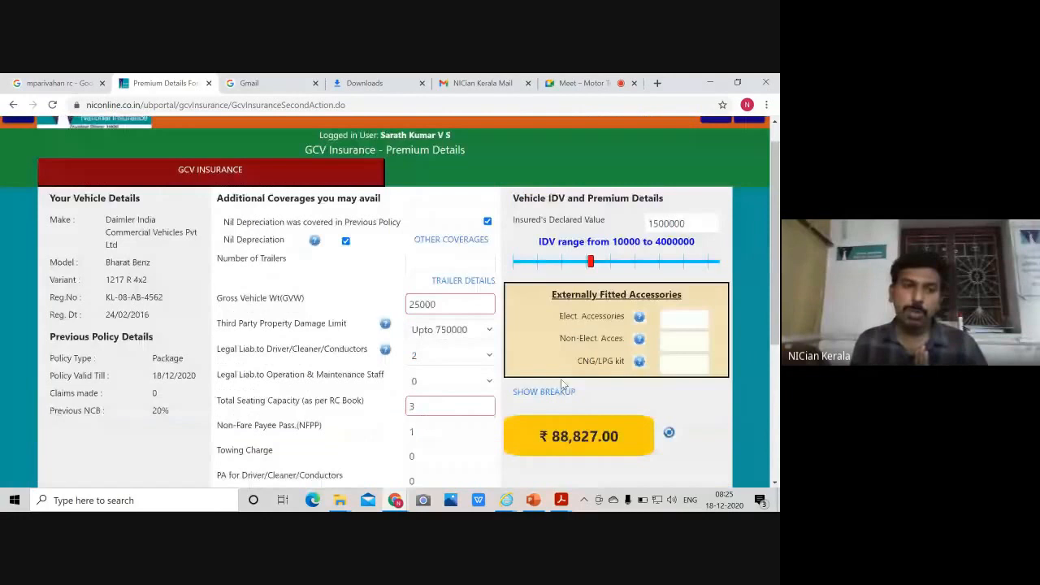
{"action": "scroll", "coordinate": [558, 380], "scroll_direction": "down", "scroll_amount": 5}
{"action": "scroll", "coordinate": [558, 386], "scroll_direction": "up", "scroll_amount": 2}
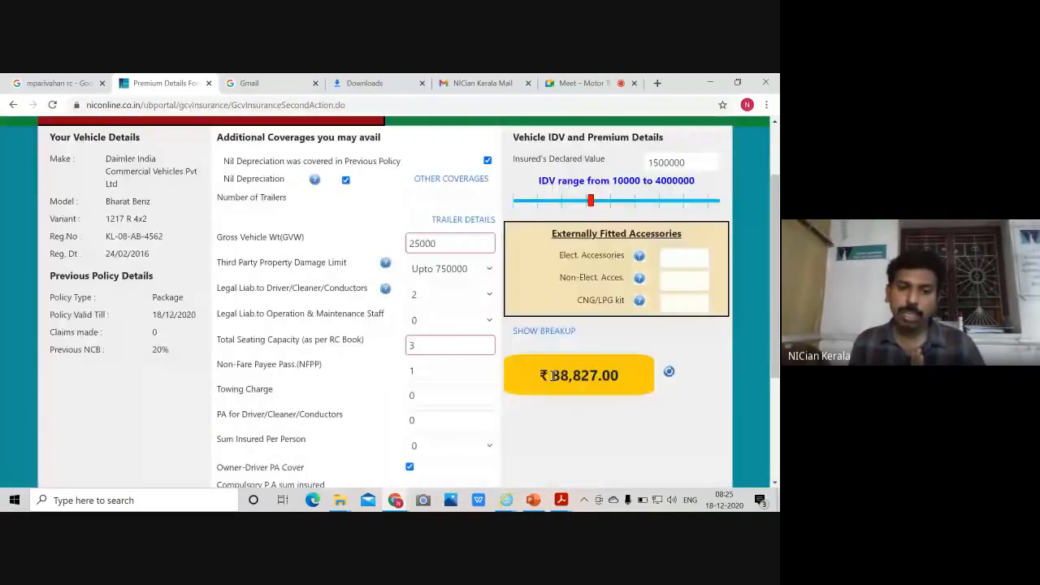
{"action": "scroll", "coordinate": [552, 375], "scroll_direction": "up", "scroll_amount": 1}
{"action": "scroll", "coordinate": [487, 390], "scroll_direction": "down", "scroll_amount": 5}
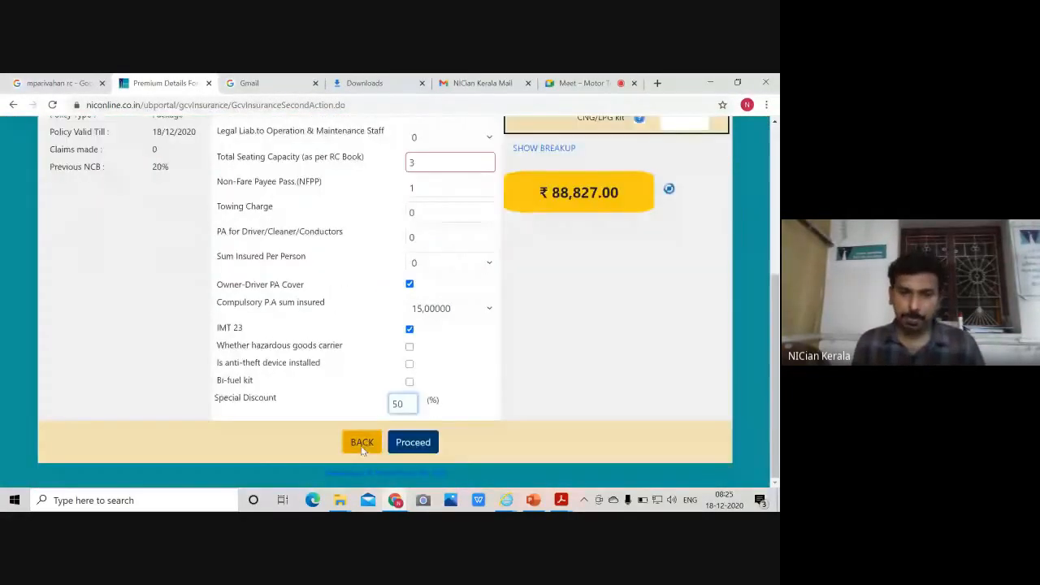
{"action": "left_click", "coordinate": [413, 442]}
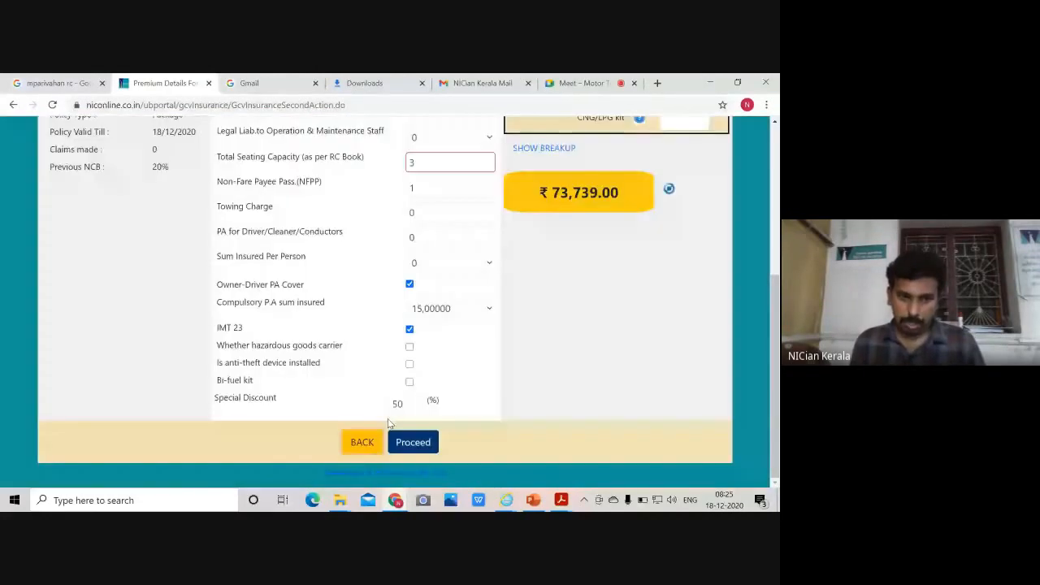
Return from the premium page to the GCV vehicle form showing the BharatBenz details and 20% NCB
{"action": "left_click", "coordinate": [363, 442]}
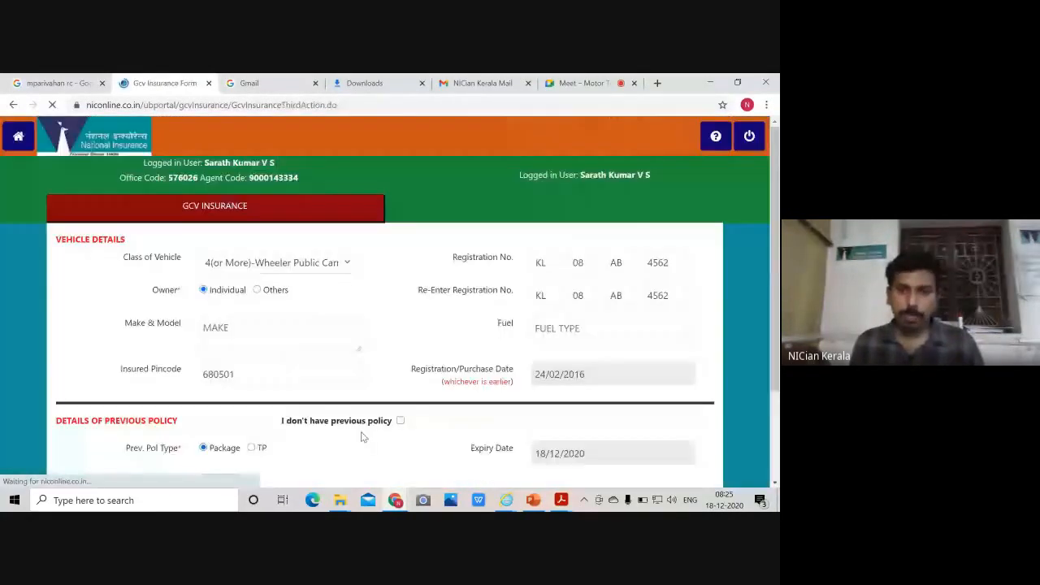
{"action": "scroll", "coordinate": [383, 377], "scroll_direction": "down", "scroll_amount": 3}
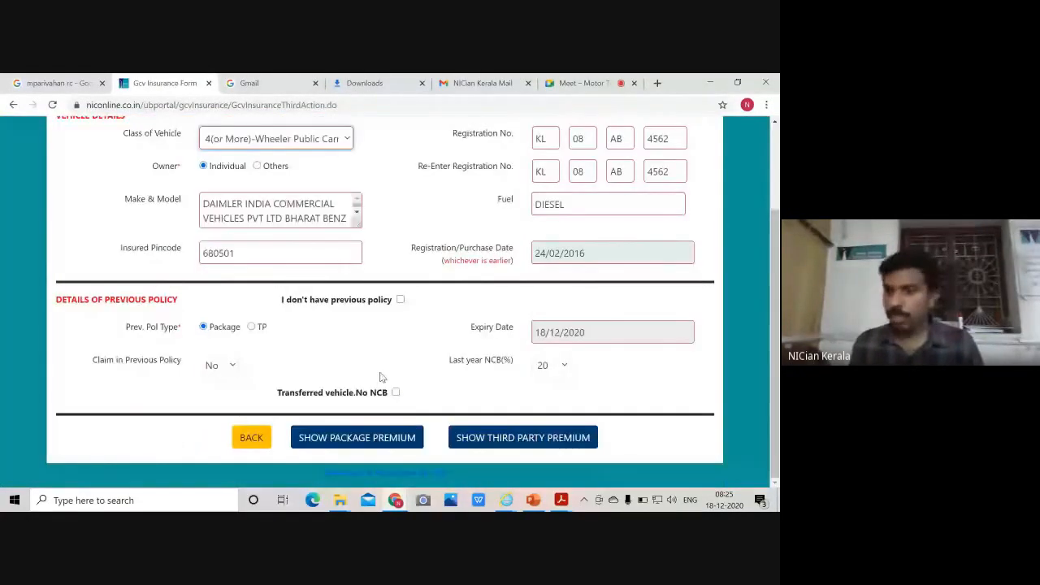
{"action": "scroll", "coordinate": [346, 382], "scroll_direction": "up", "scroll_amount": 3}
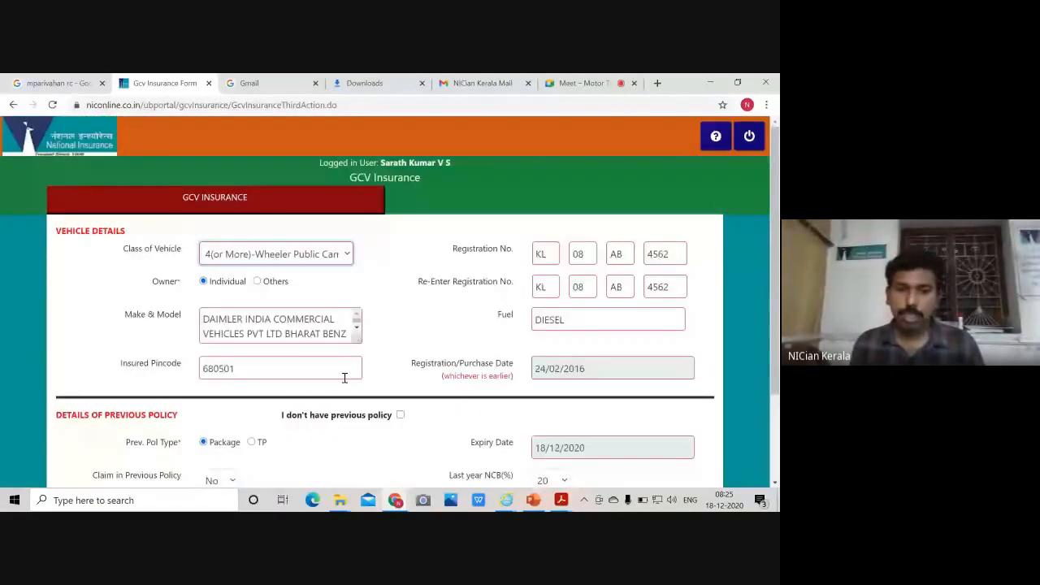
{"action": "scroll", "coordinate": [345, 378], "scroll_direction": "down", "scroll_amount": 2}
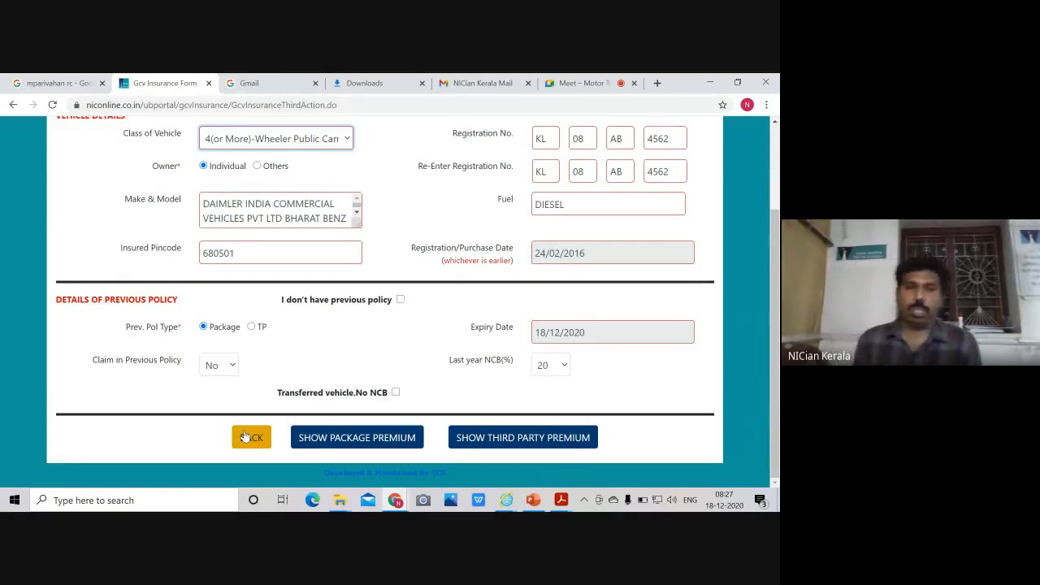
{"action": "scroll", "coordinate": [184, 339], "scroll_direction": "up", "scroll_amount": 1}
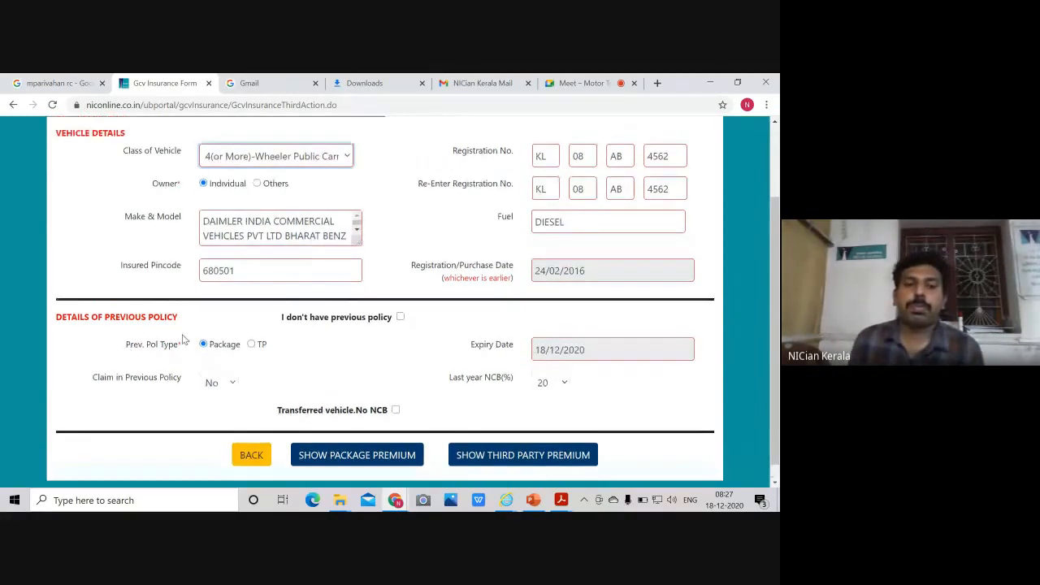
{"action": "scroll", "coordinate": [184, 337], "scroll_direction": "down", "scroll_amount": 1}
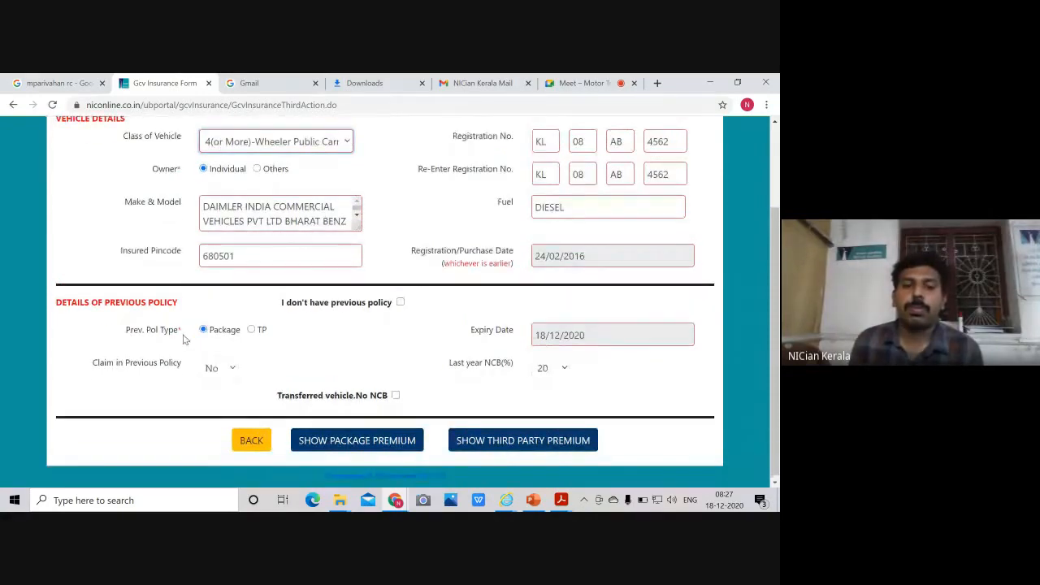